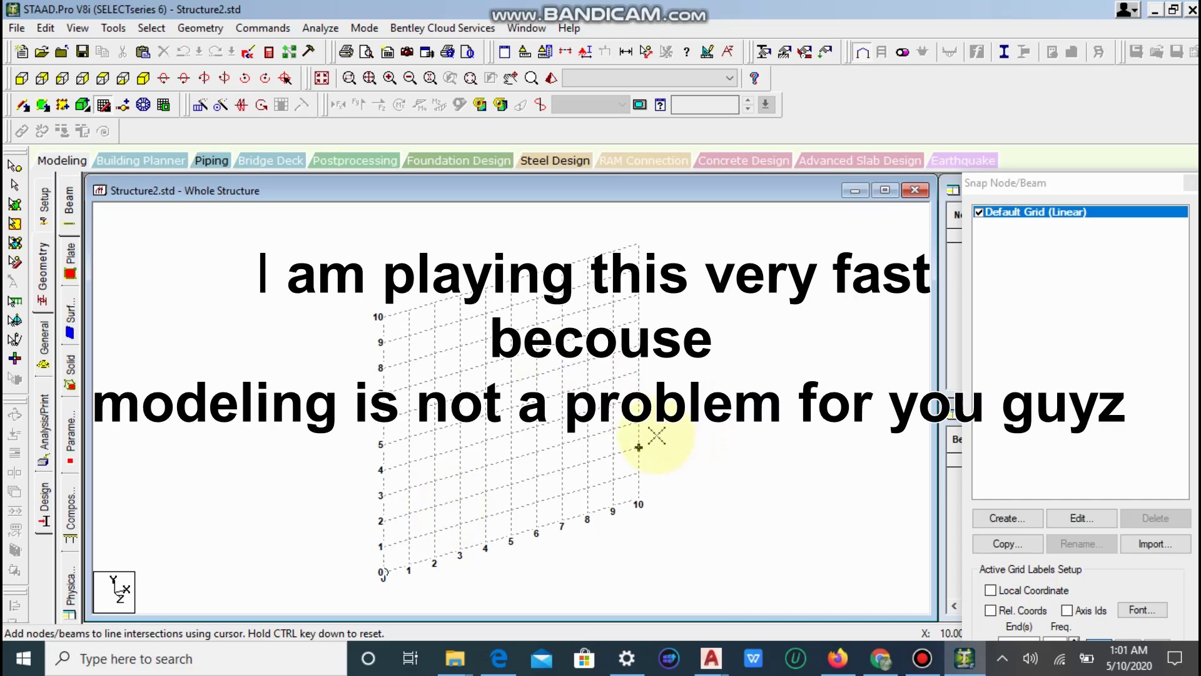
- Draw a three-member portal frame through grid points (2,1), (2,6), (7,6) and (7,1), then close the snap grid
left_click(436, 532)
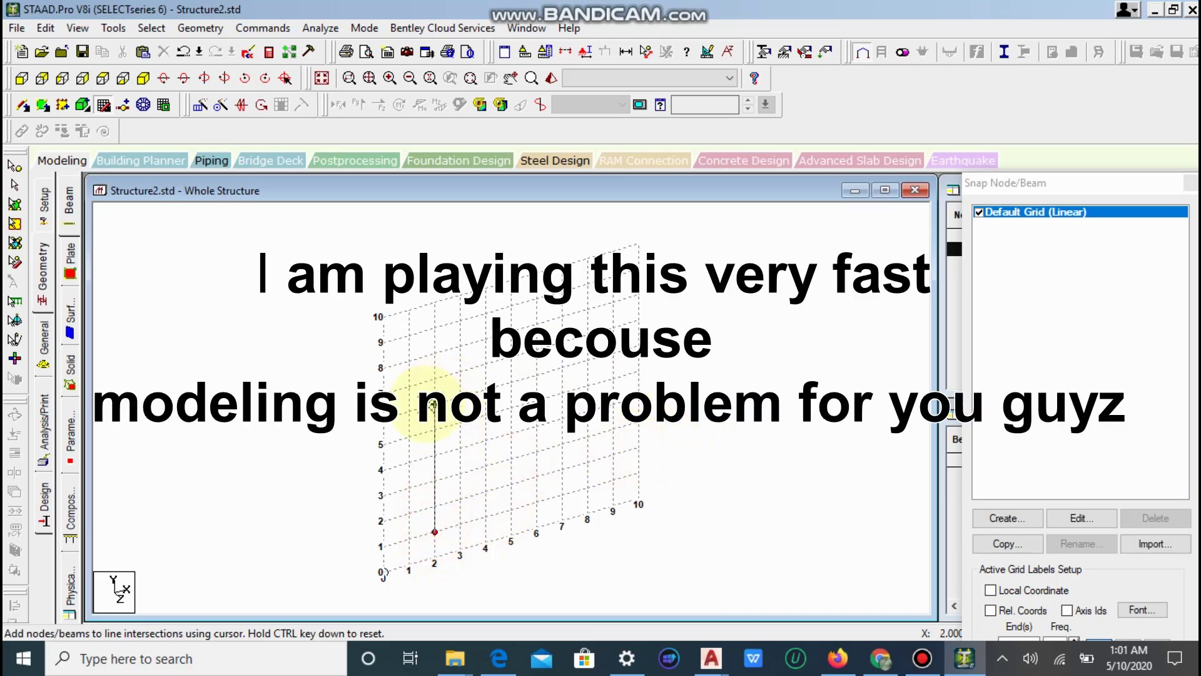
left_click(562, 368)
left_click(562, 495)
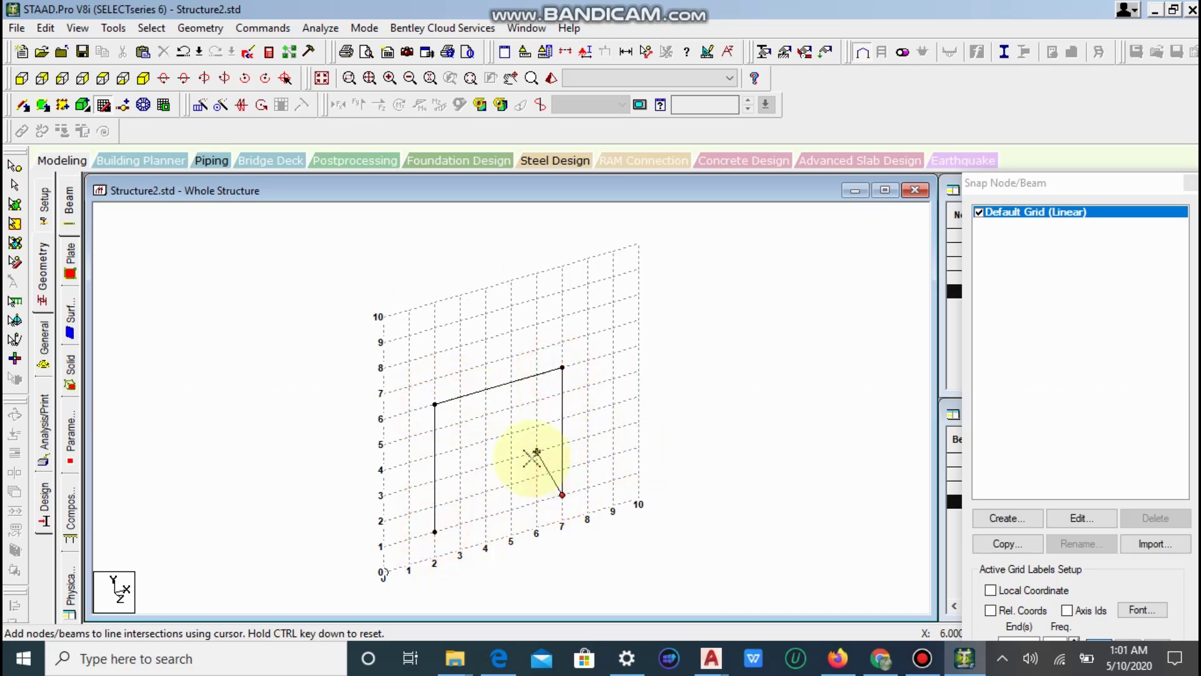
right_click(527, 407)
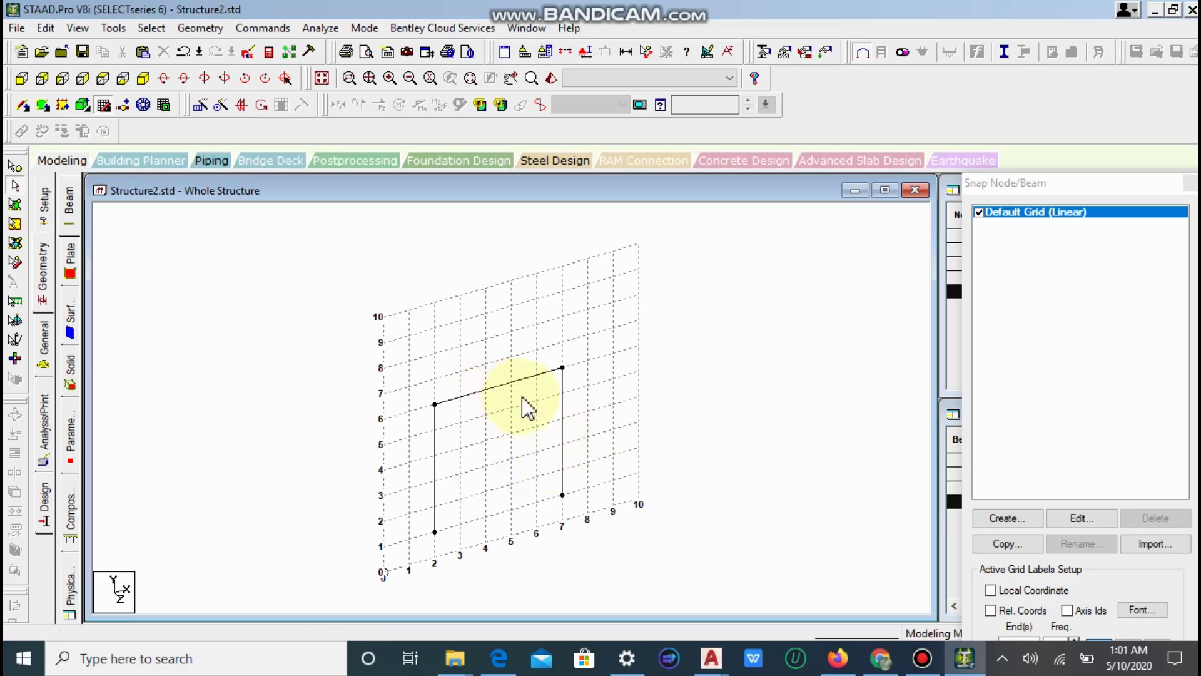
left_click(1189, 184)
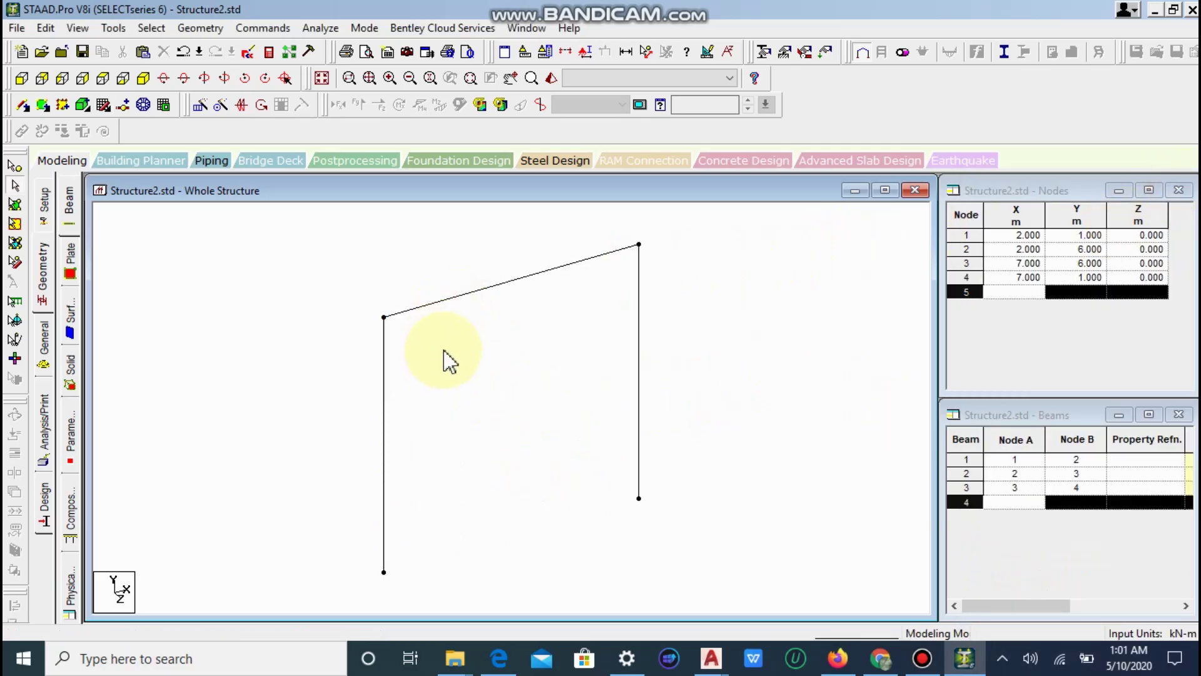
- Define a rectangular concrete section with YD 0.4 m and ZD 0.4 m
left_click(44, 342)
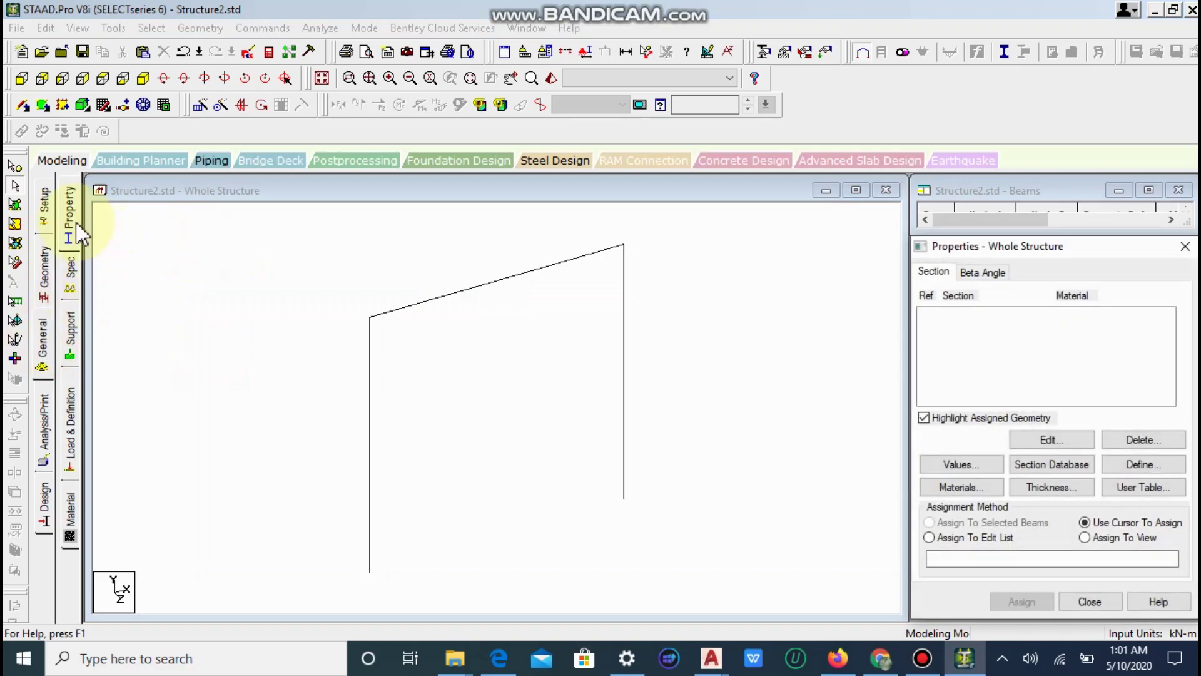
left_click(1134, 464)
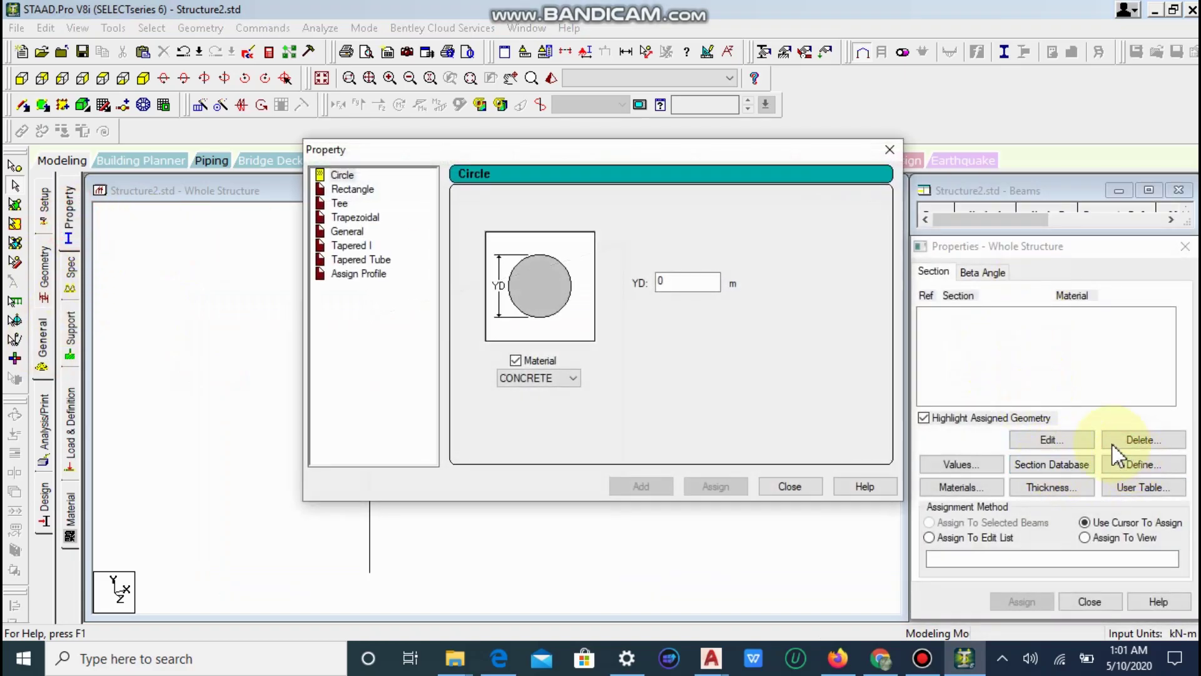
left_click(341, 189)
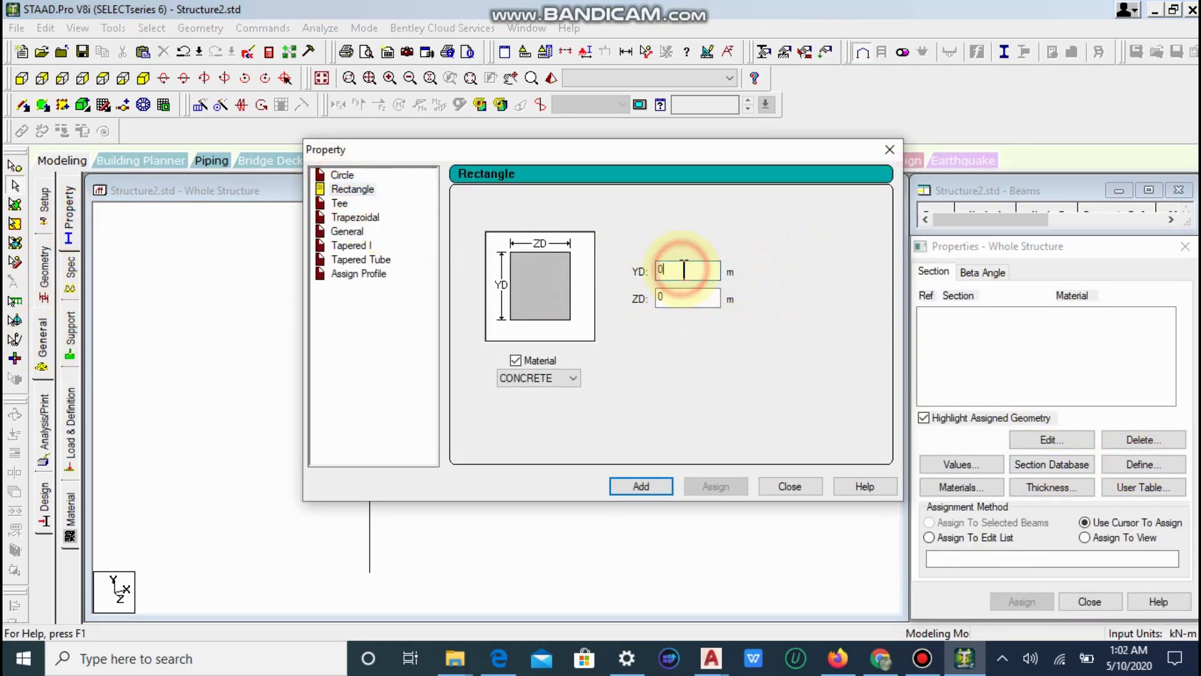
type("4")
left_click(686, 298)
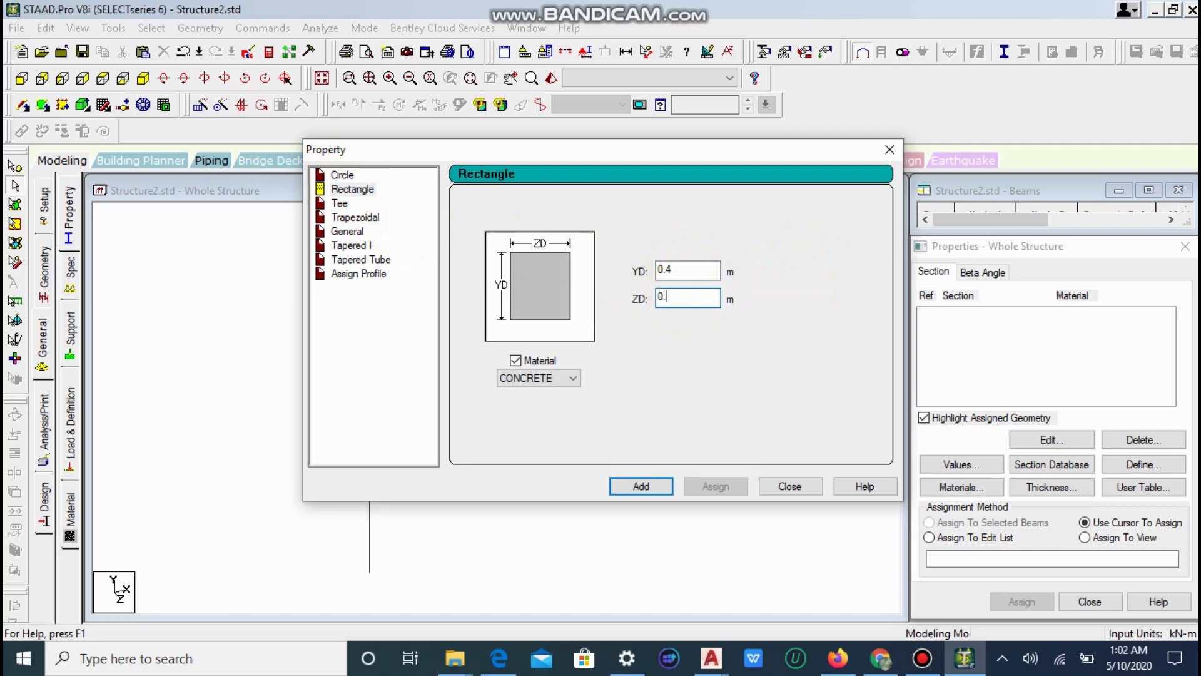
left_click(645, 486)
left_click(790, 487)
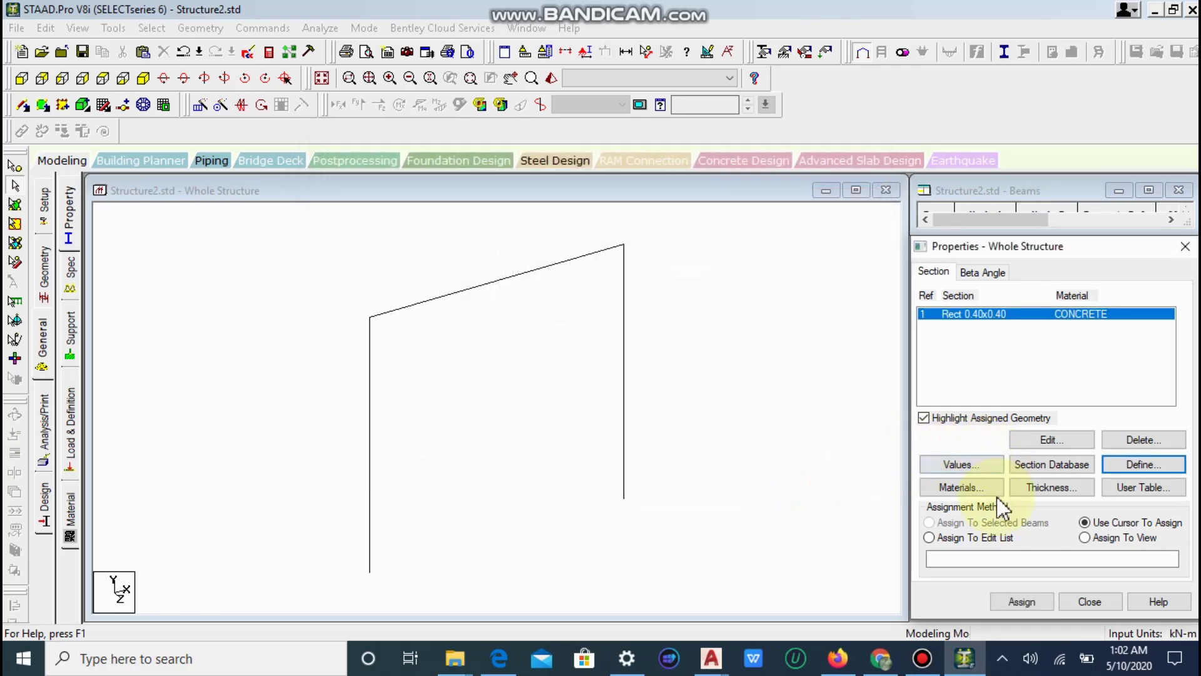
- Assign the rectangular concrete section to every member in the view and close the section properties
left_click(1101, 542)
left_click(1023, 601)
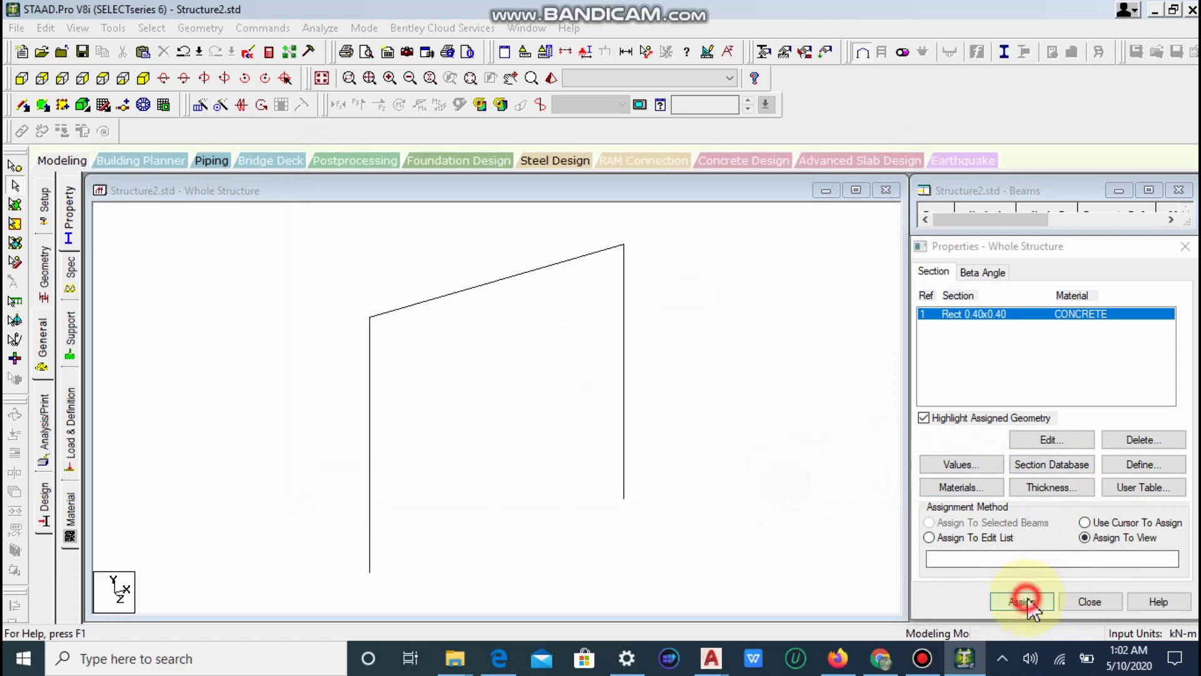
left_click(1095, 483)
left_click(1089, 601)
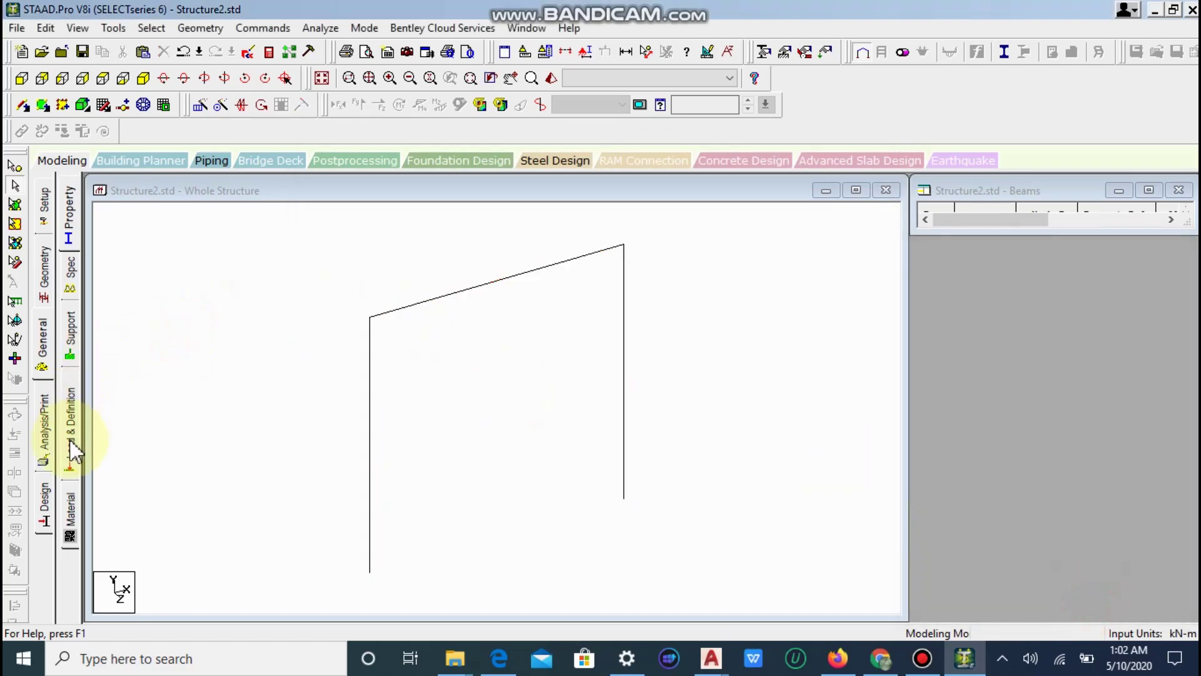
left_click(70, 425)
left_click(42, 419)
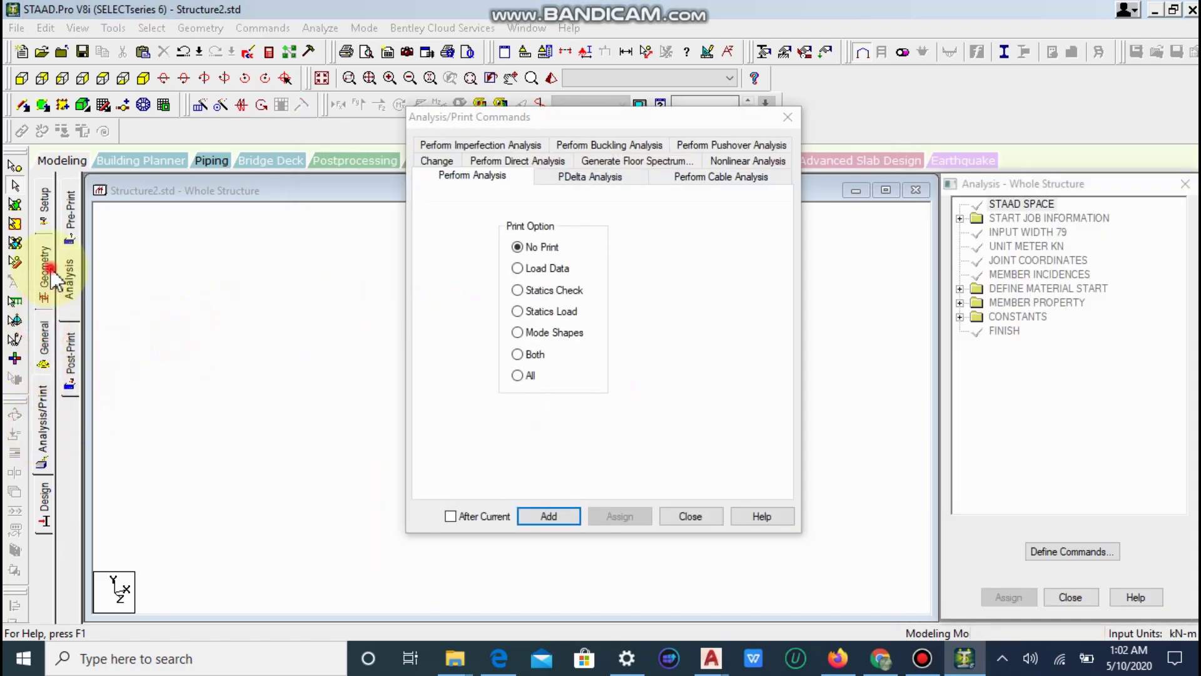
left_click(690, 516)
left_click(43, 269)
- Select the two column base nodes and create a fixed support definition
left_click(44, 350)
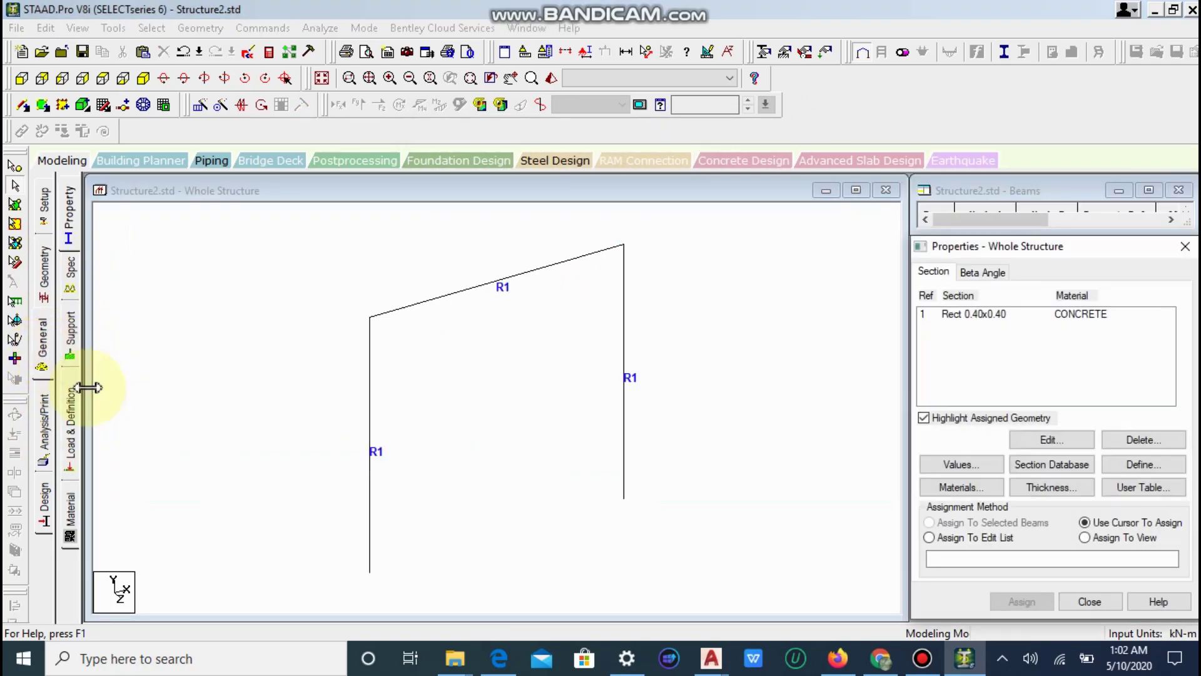
left_click(68, 332)
left_click_drag(289, 415, 858, 595)
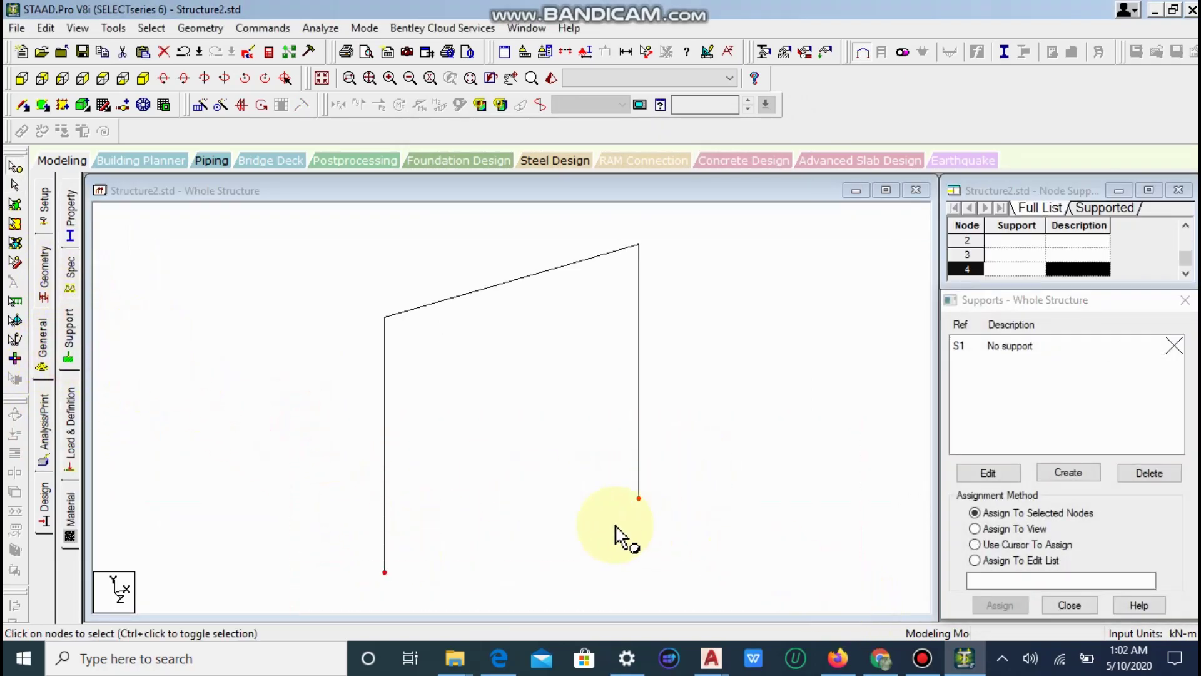
left_click(1092, 480)
left_click(944, 620)
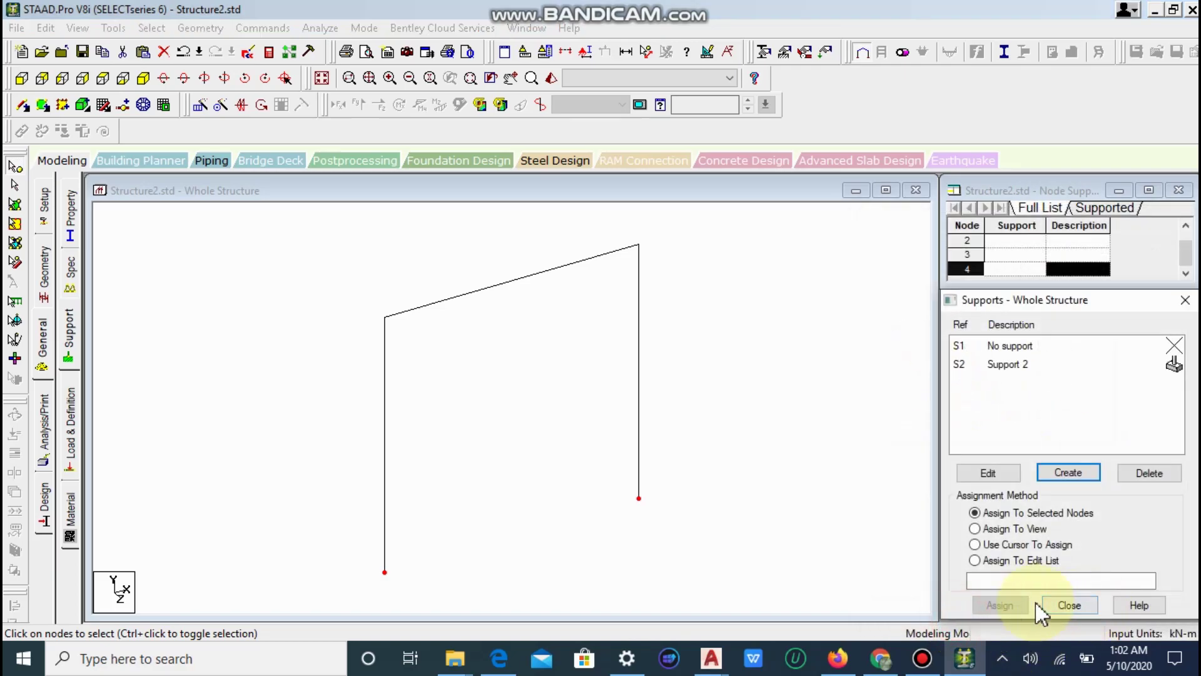
- Assign Support 2 to the two selected column base nodes and close the supports definition
left_click(992, 533)
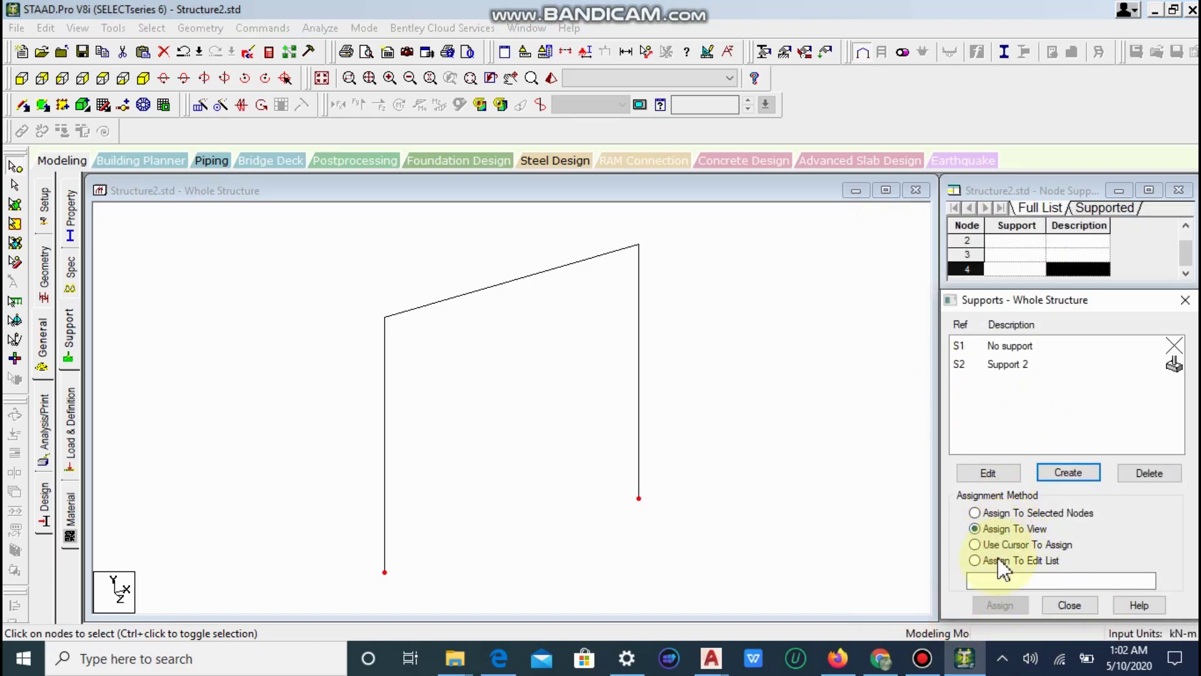
left_click(1057, 364)
left_click(1026, 543)
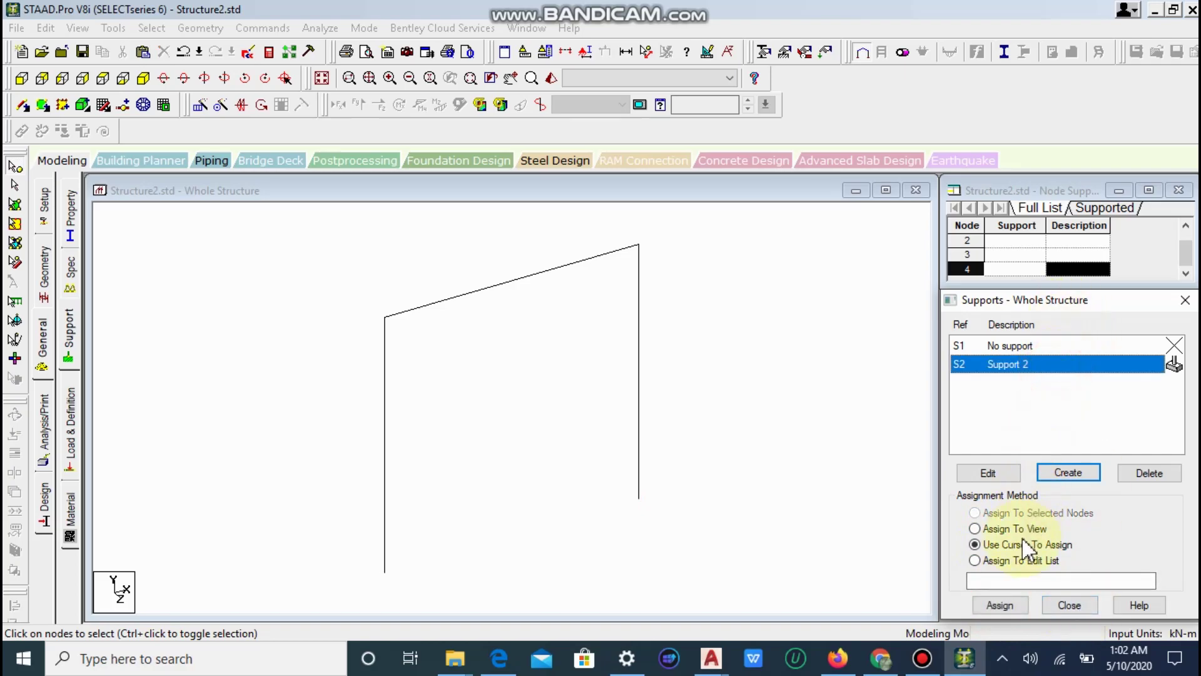
left_click(325, 441)
left_click(1000, 605)
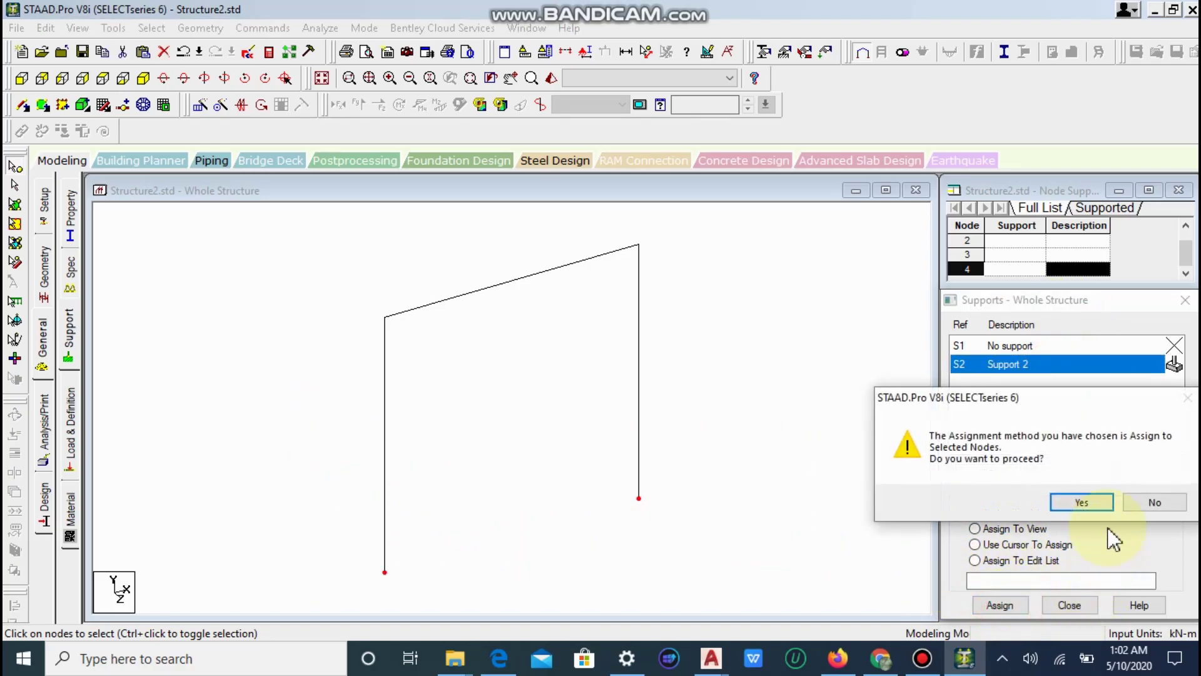
left_click(1078, 501)
left_click(1070, 605)
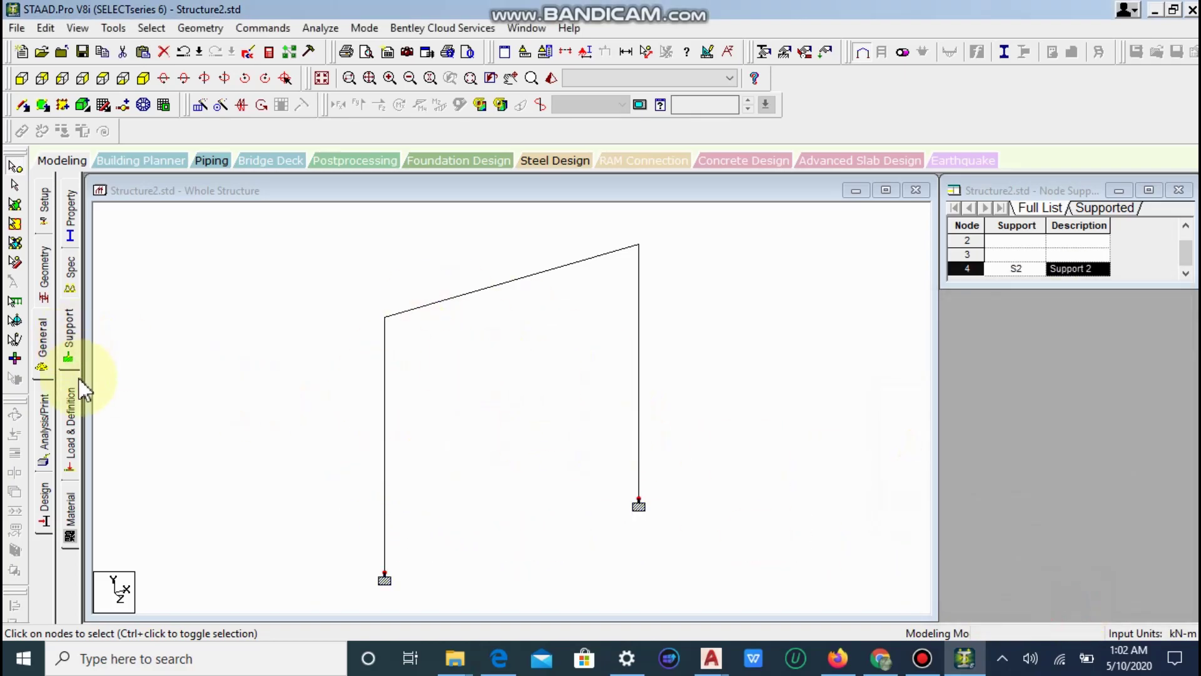
- Add primary load case 1 with loading type Dead and the title LOAD CASE 1
left_click(71, 413)
left_click(982, 219)
left_click(1017, 485)
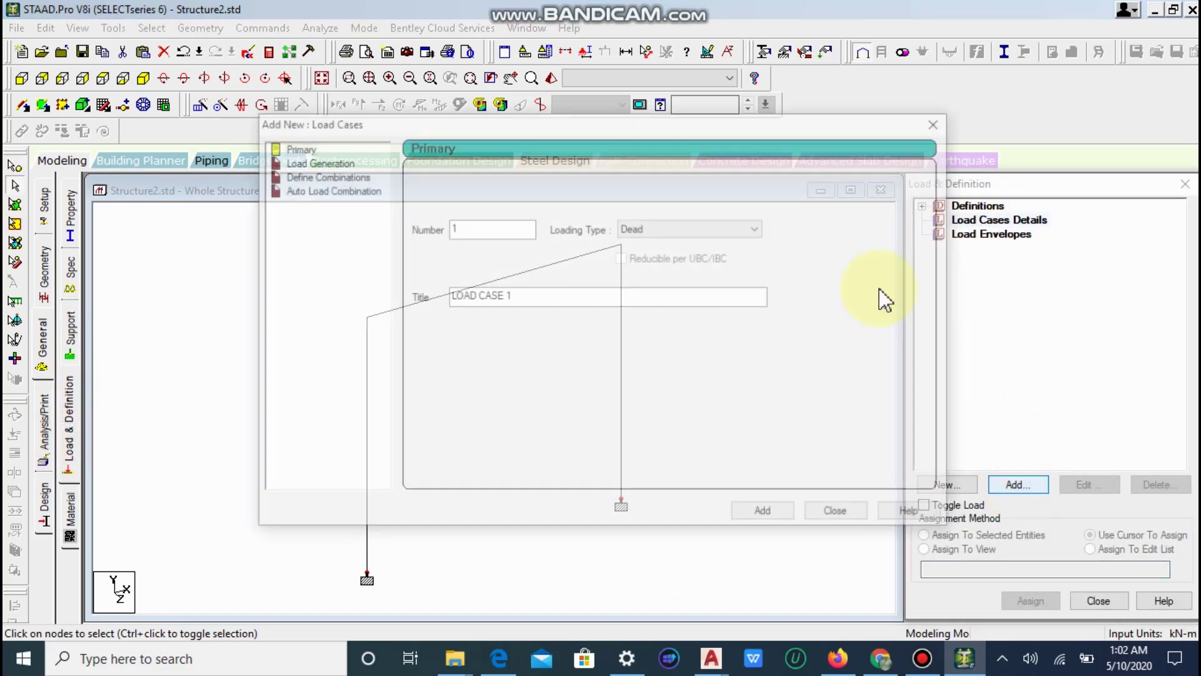
left_click(678, 228)
left_click(678, 240)
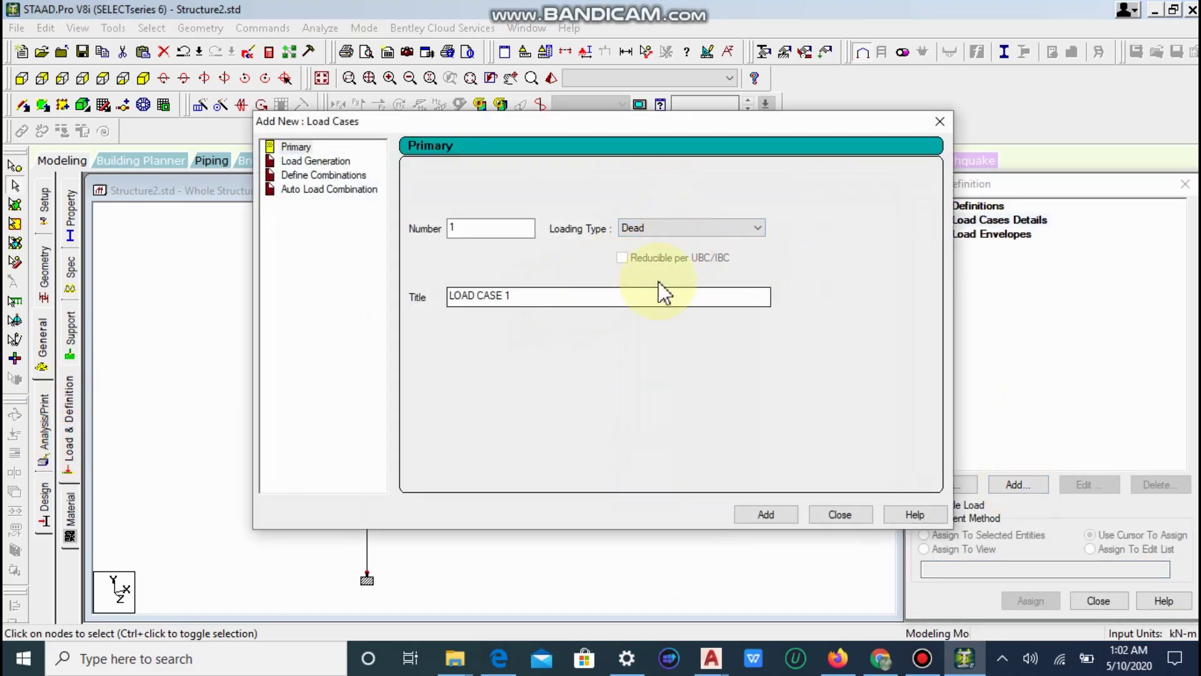
left_click(768, 514)
left_click(840, 514)
left_click(1018, 484)
left_click(844, 524)
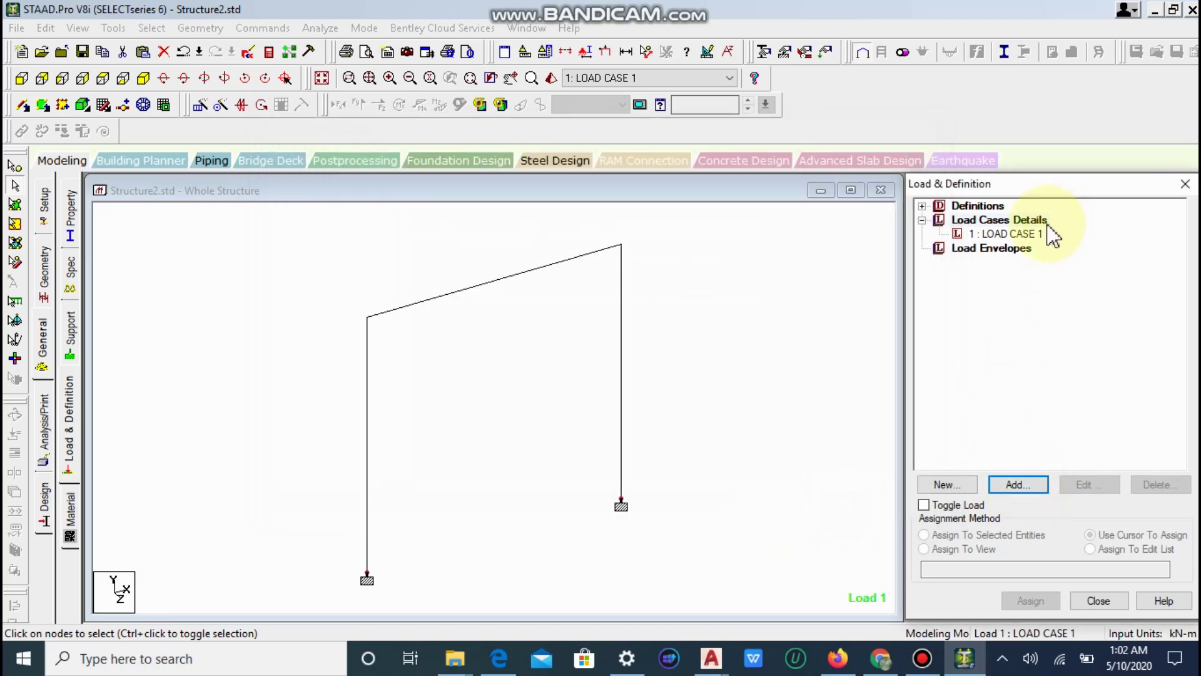
- Add a Y selfweight with factor -1 and a uniform member force of -5 kN/m in GY to LOAD CASE 1
left_click(1039, 233)
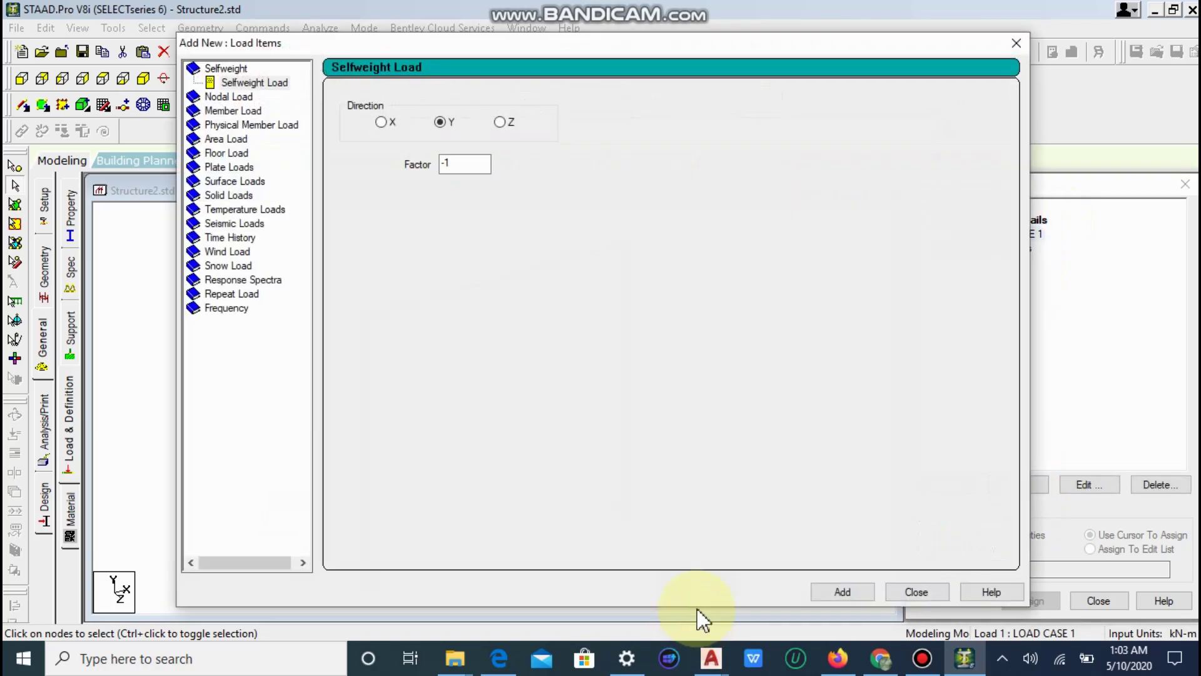
left_click(842, 591)
left_click(232, 110)
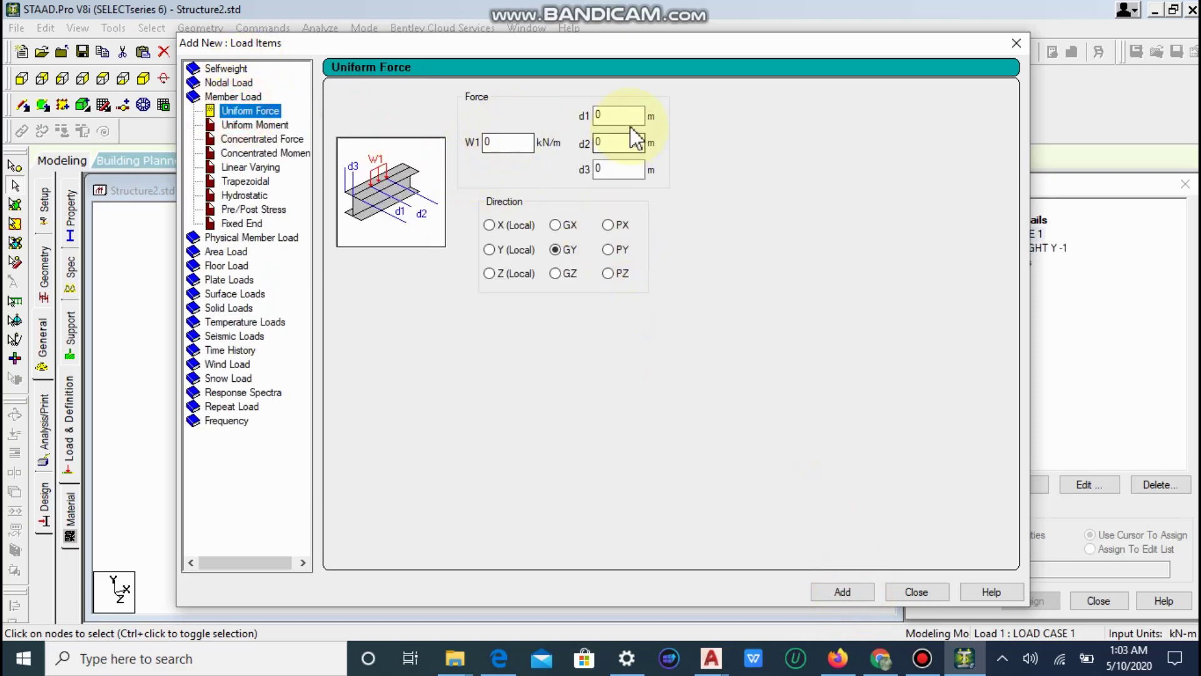
double_click(524, 136)
type("-5")
left_click(842, 591)
left_click(916, 591)
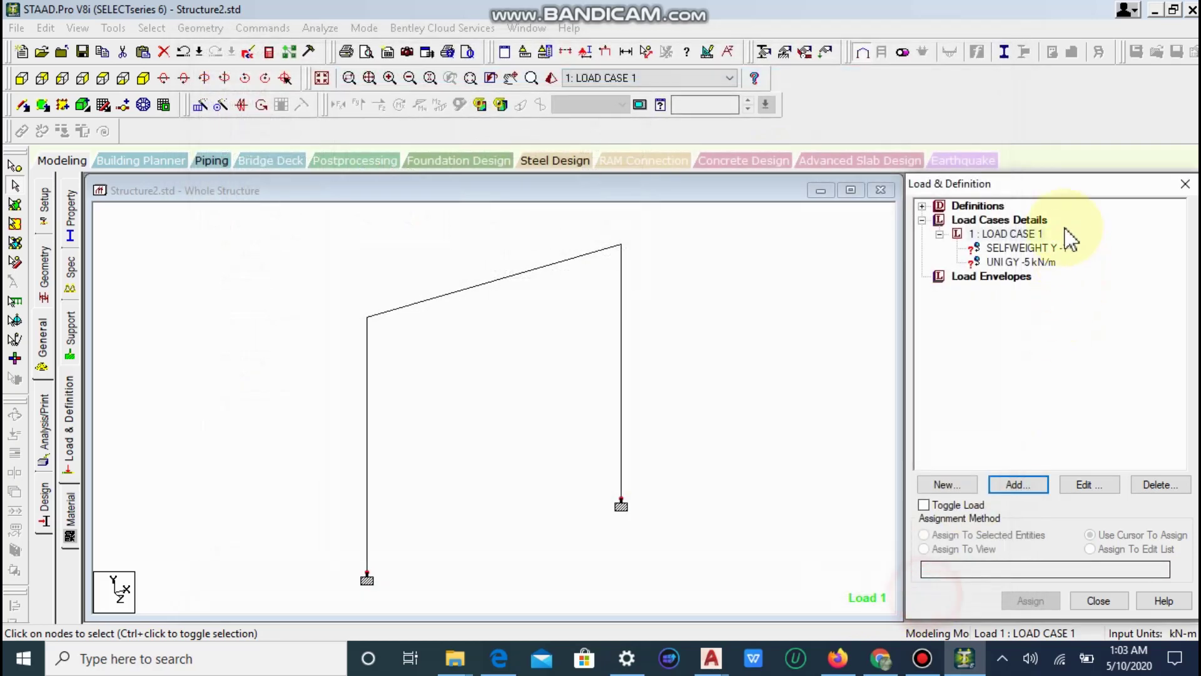
- Assign the selfweight load to all members in the view
left_click(1032, 247)
left_click(976, 549)
left_click(1030, 601)
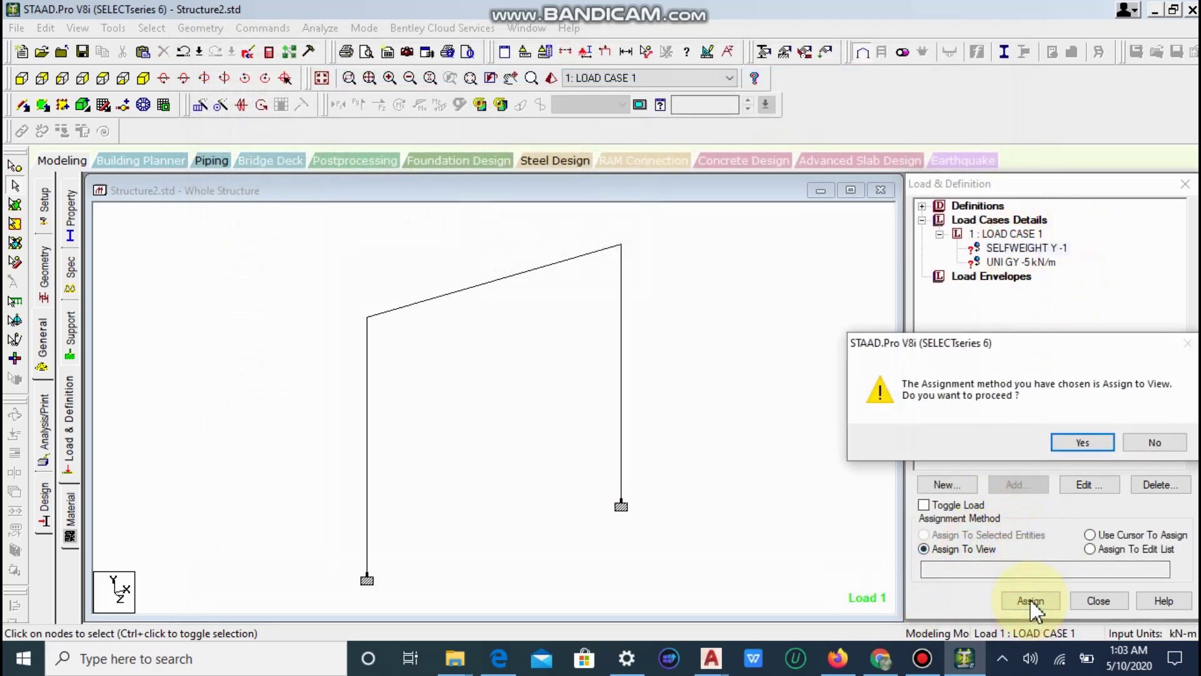
left_click(1081, 442)
- Assign the -5 kN/m uniform GY load to the selected top beam and close the load definitions
left_click(1019, 262)
left_click(853, 415)
left_click(1019, 261)
left_click(515, 275)
left_click(1054, 259)
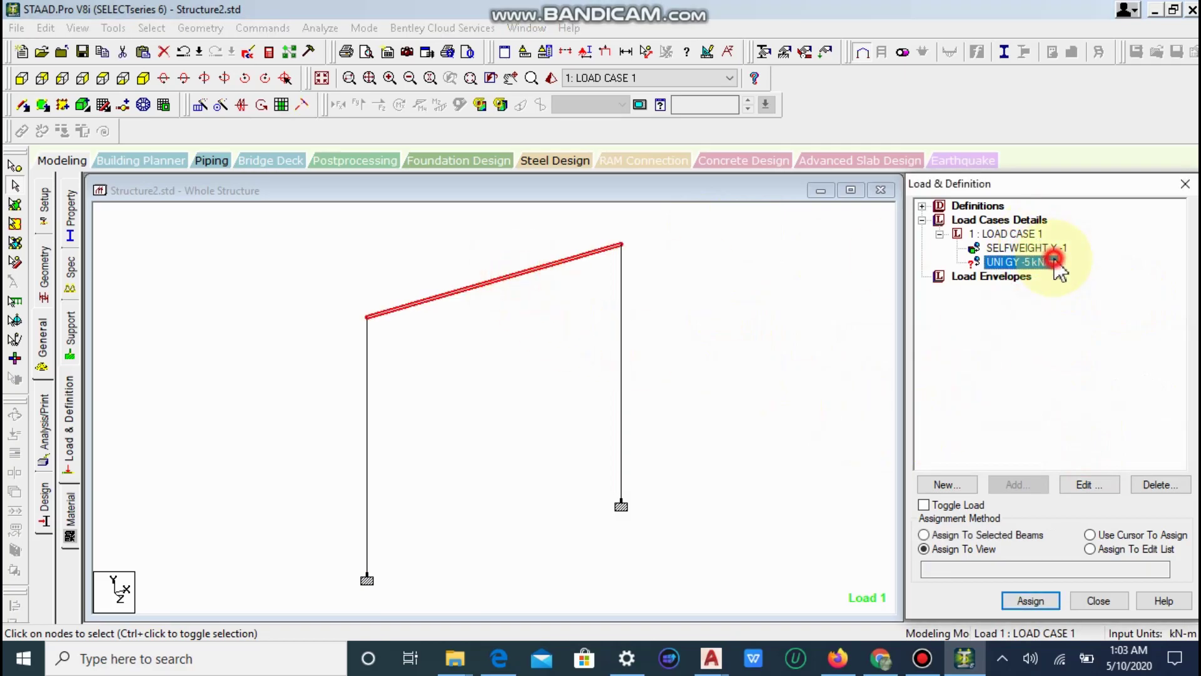
left_click(1001, 535)
left_click(1031, 600)
left_click(1075, 442)
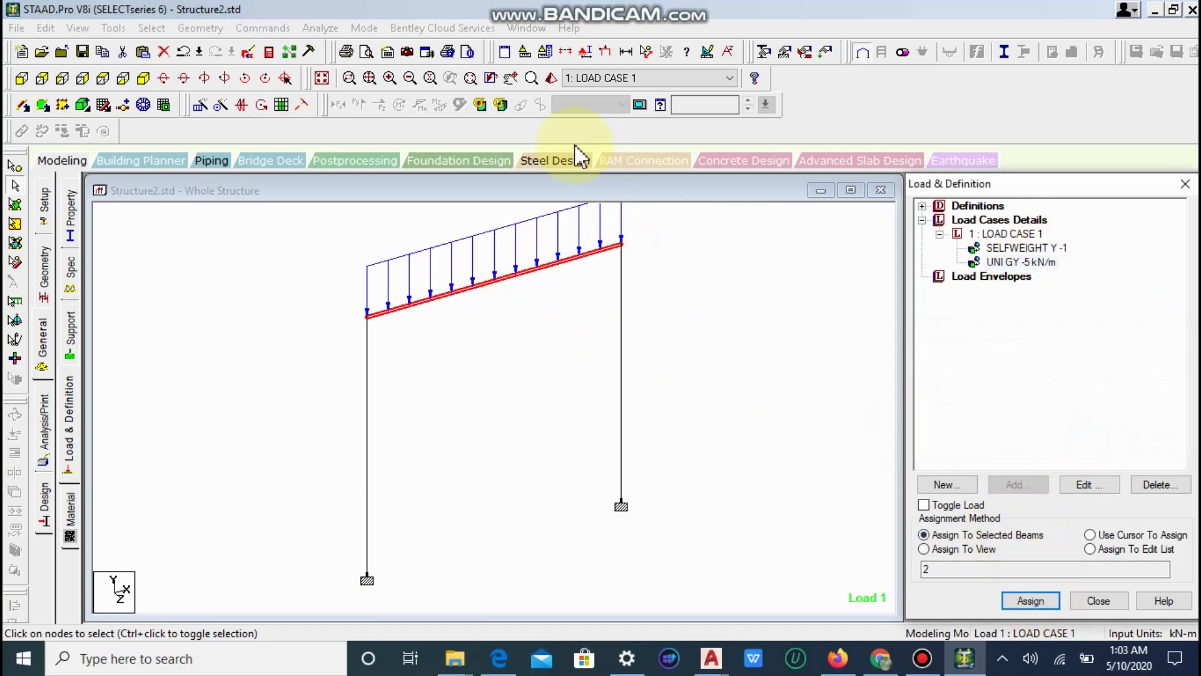
left_click(545, 51)
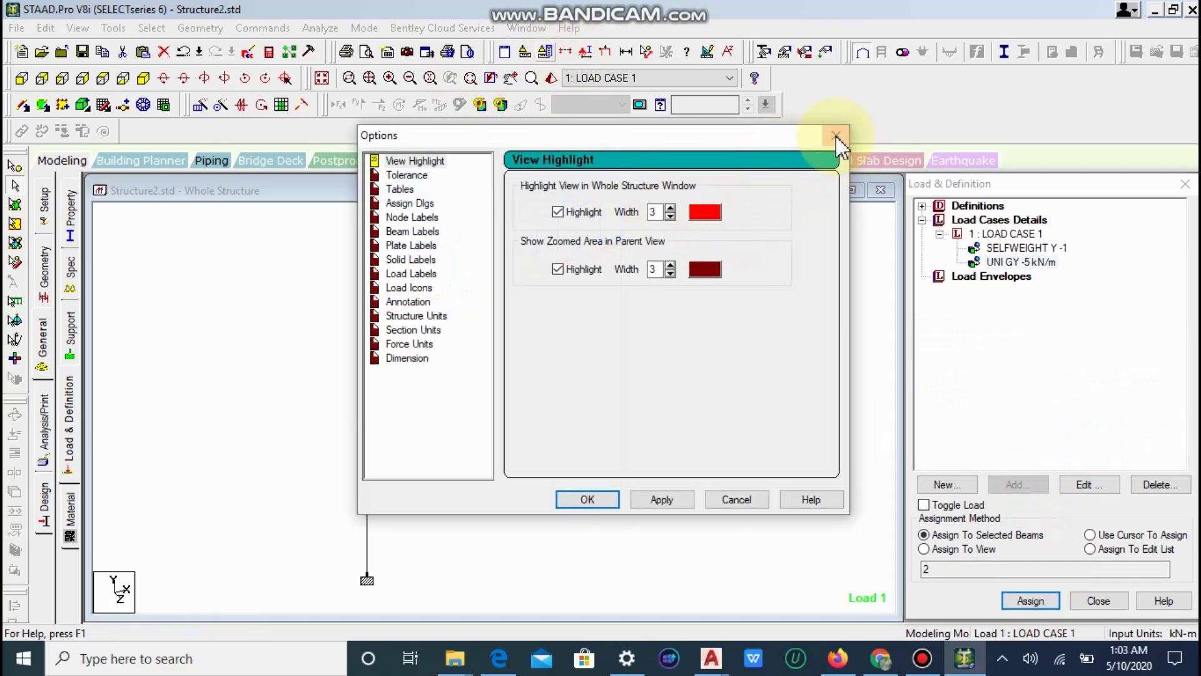
left_click(845, 136)
scroll(832, 408, "down", 2)
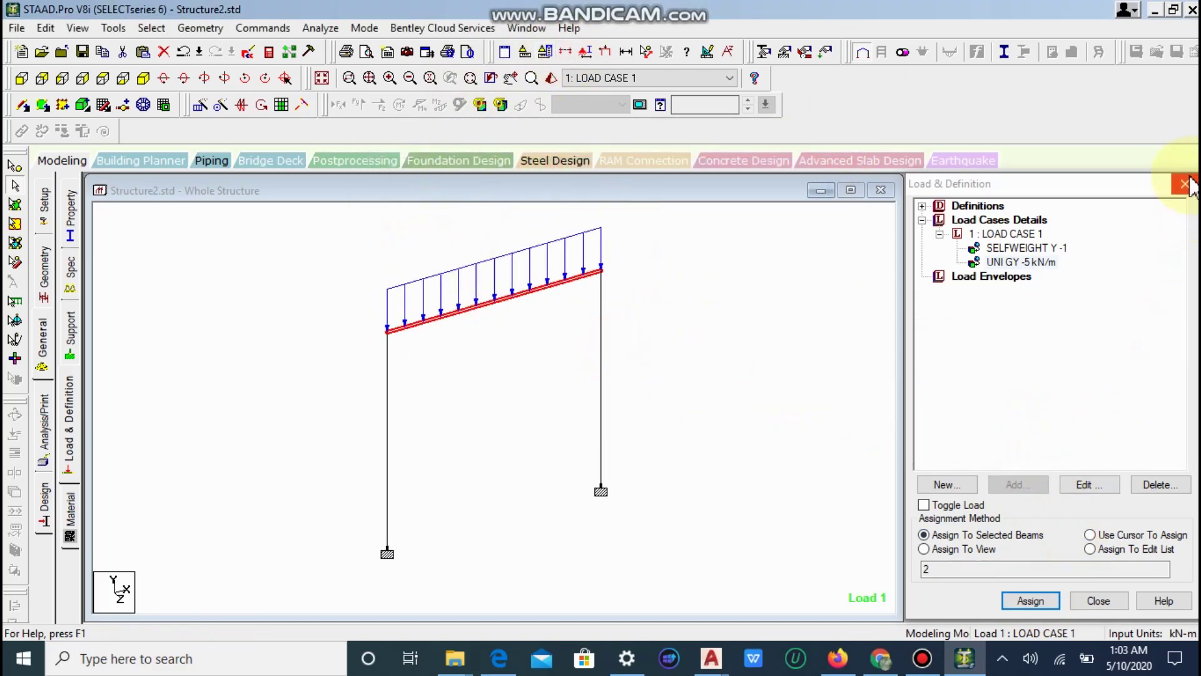
left_click(1188, 184)
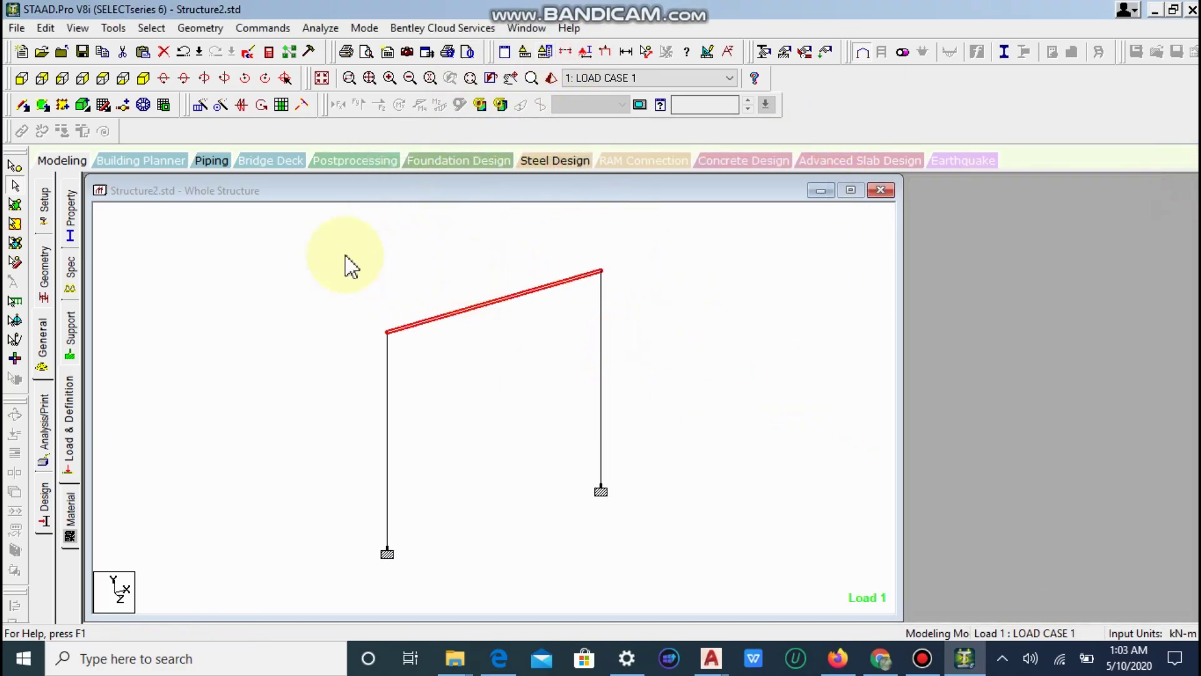
- Assign the CONCRETE material to beams 1 to 3, close the material settings and clear the selection
left_click(70, 517)
left_click(1008, 395)
left_click(1024, 605)
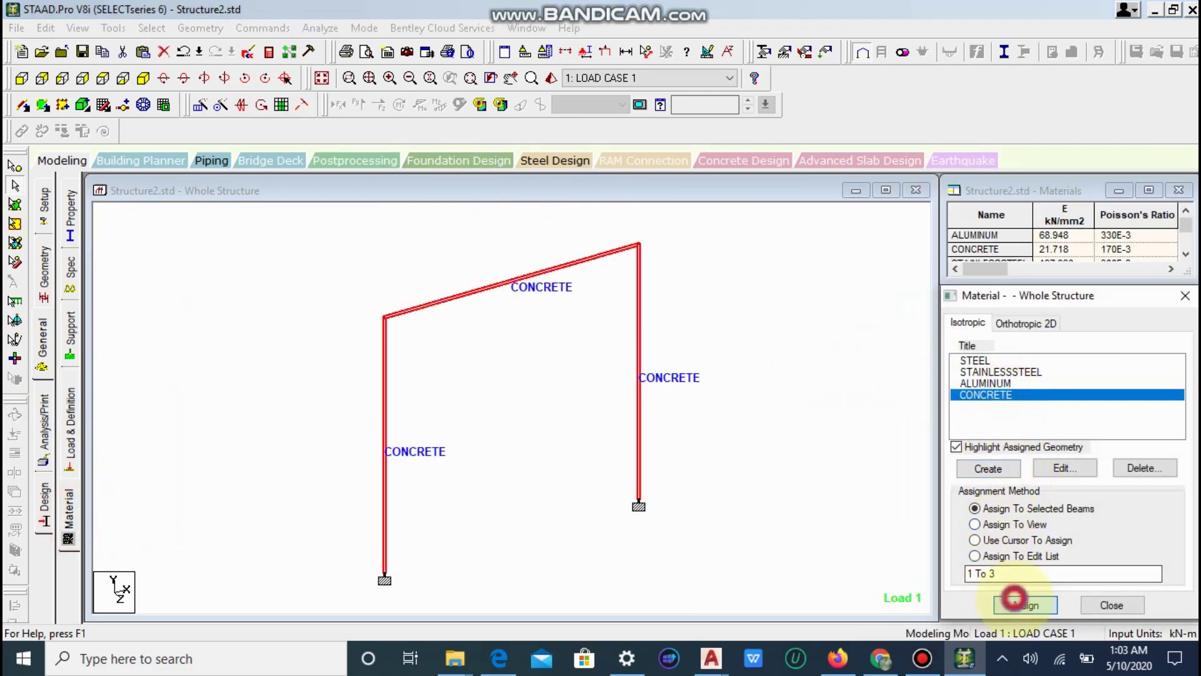
left_click(1077, 500)
left_click(1106, 603)
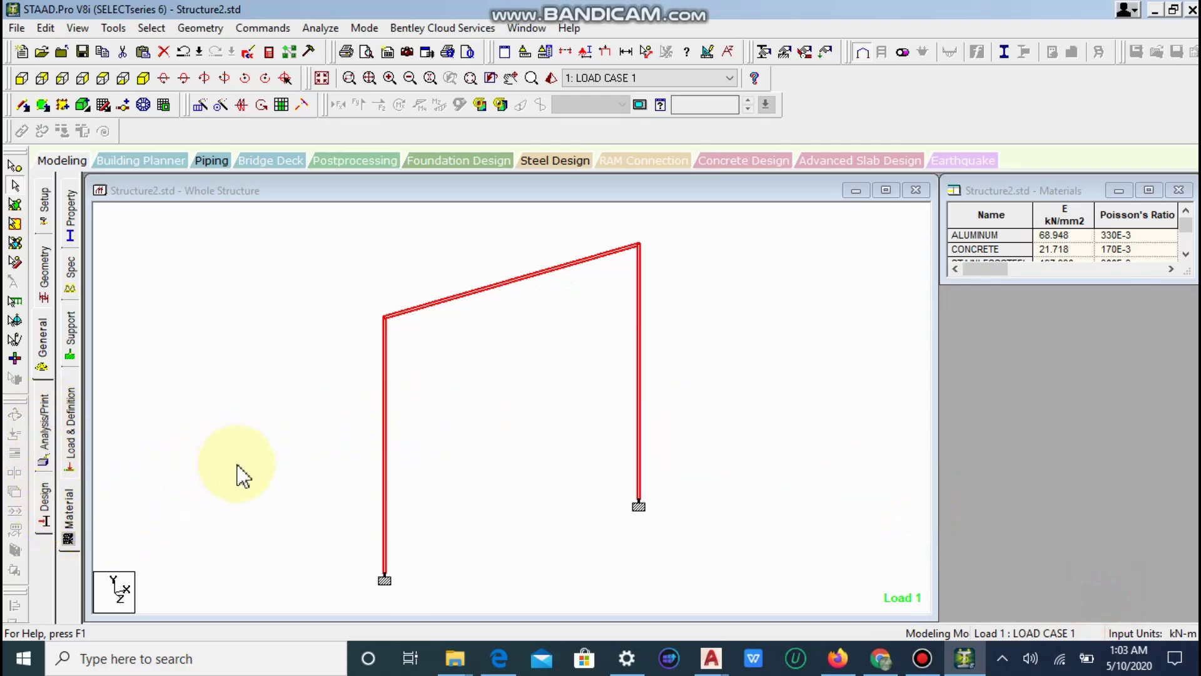
left_click(530, 393)
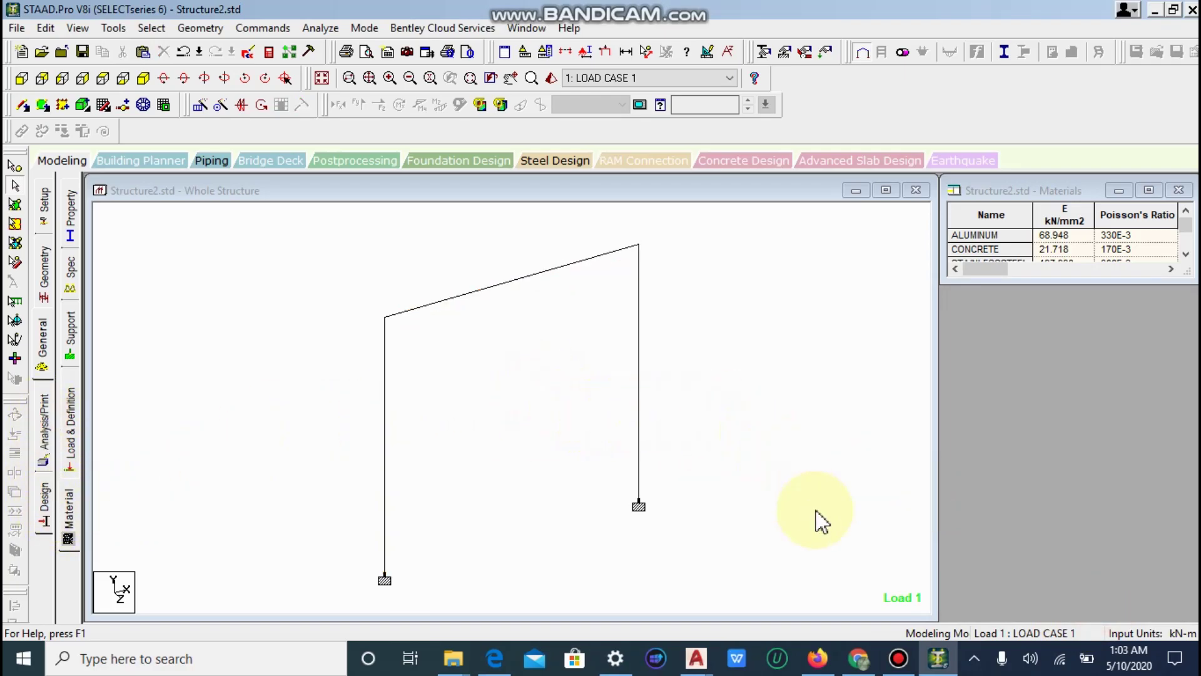
left_click(899, 659)
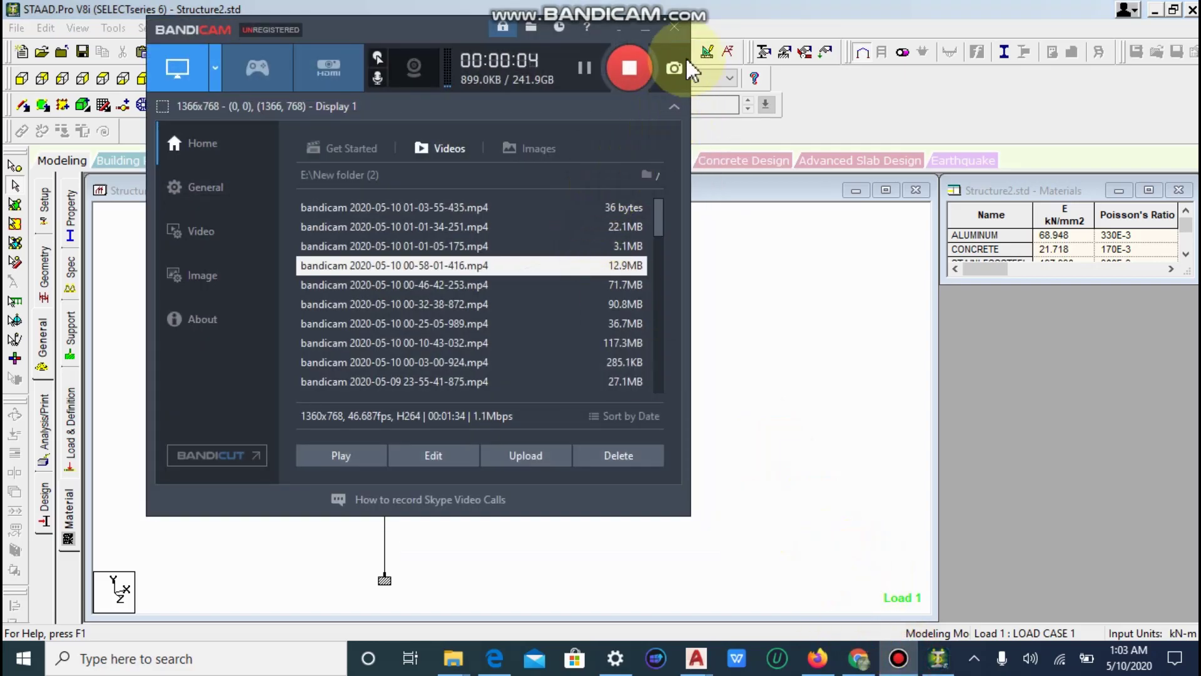
- Save the structure, try to run the analysis, and inspect the errors listed in the output file
left_click(619, 28)
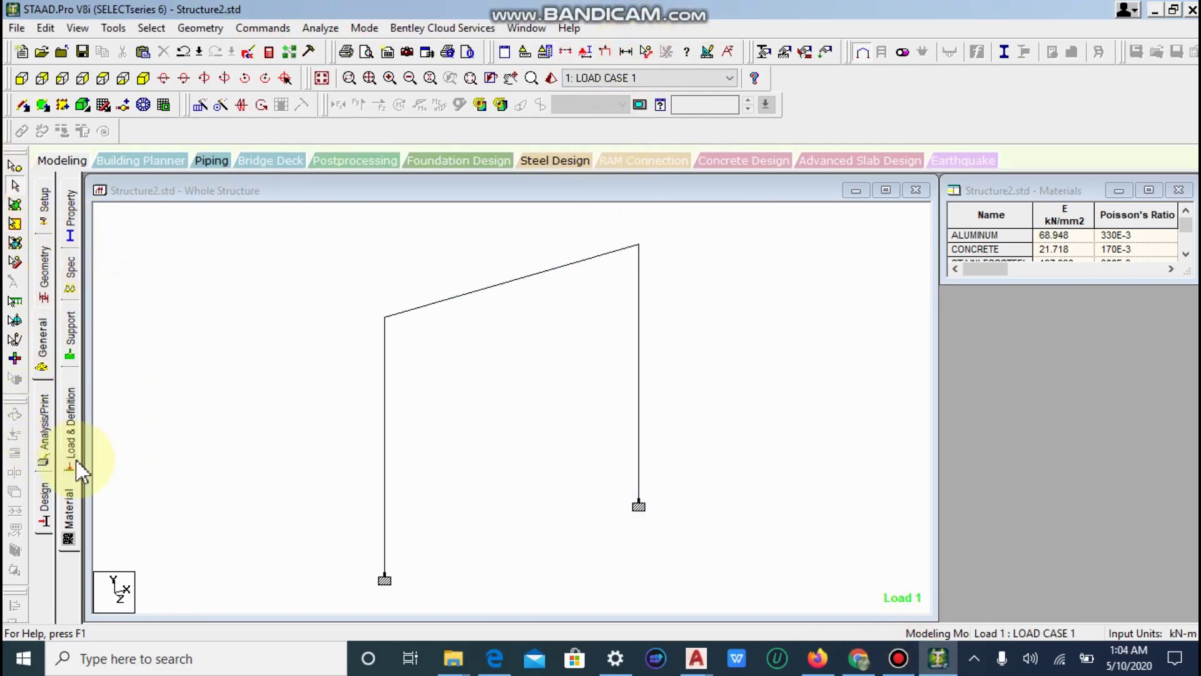
left_click(320, 28)
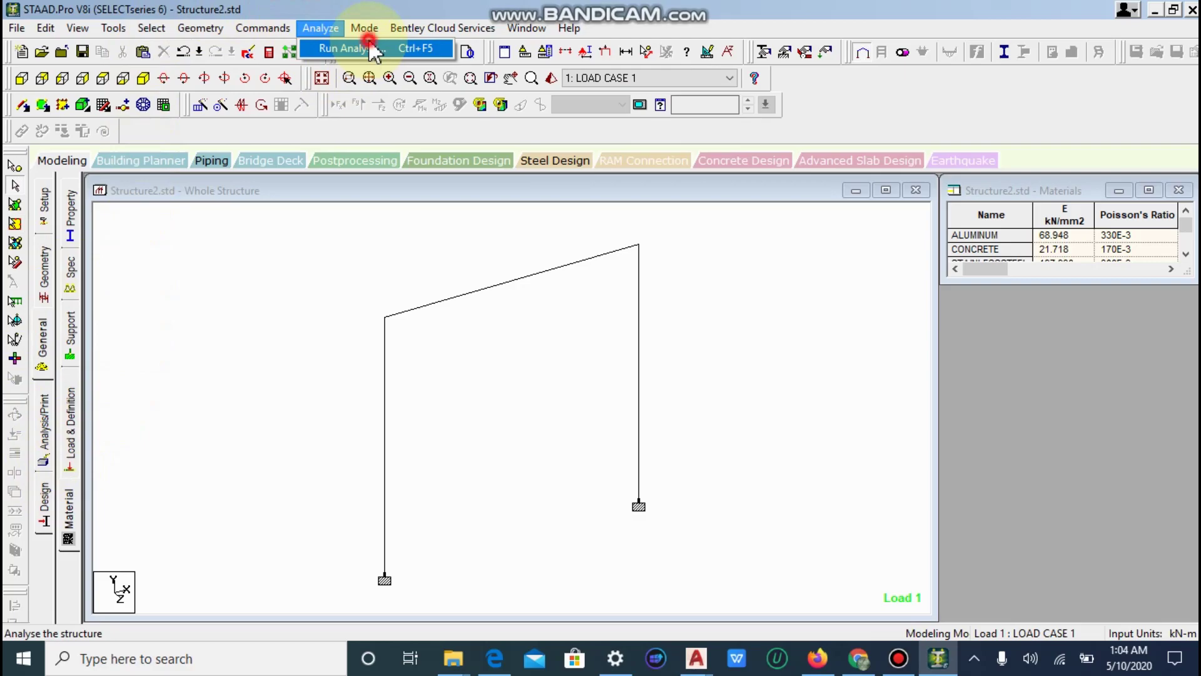
left_click(343, 48)
left_click(495, 353)
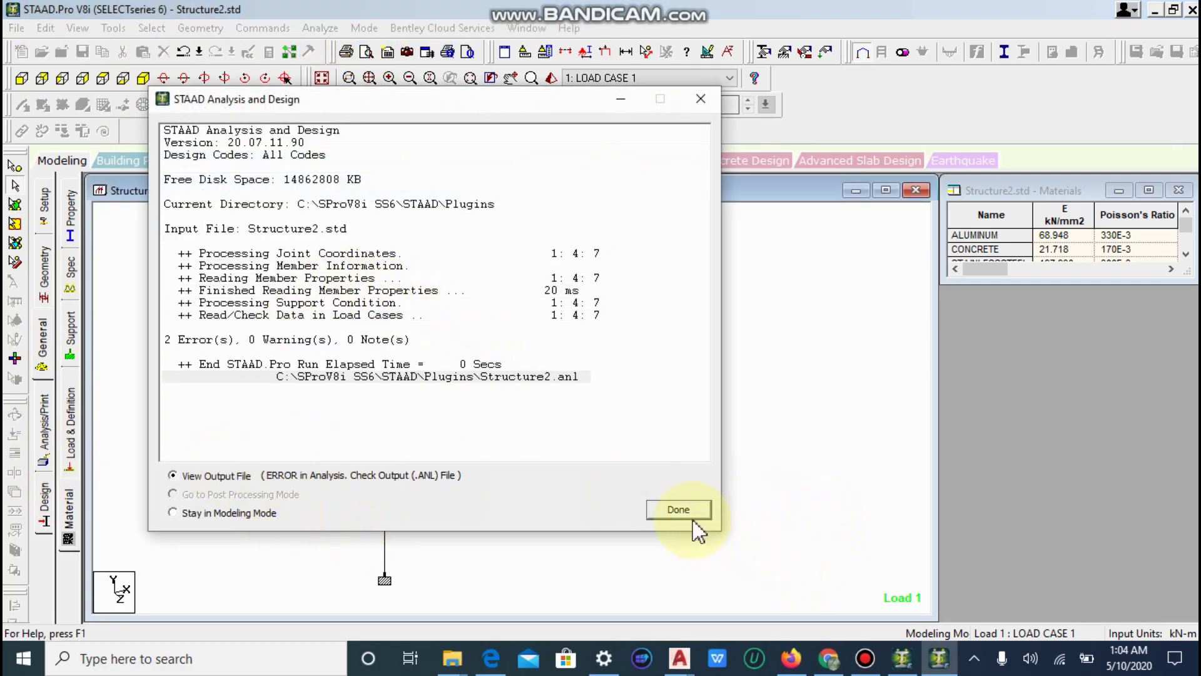
left_click(678, 509)
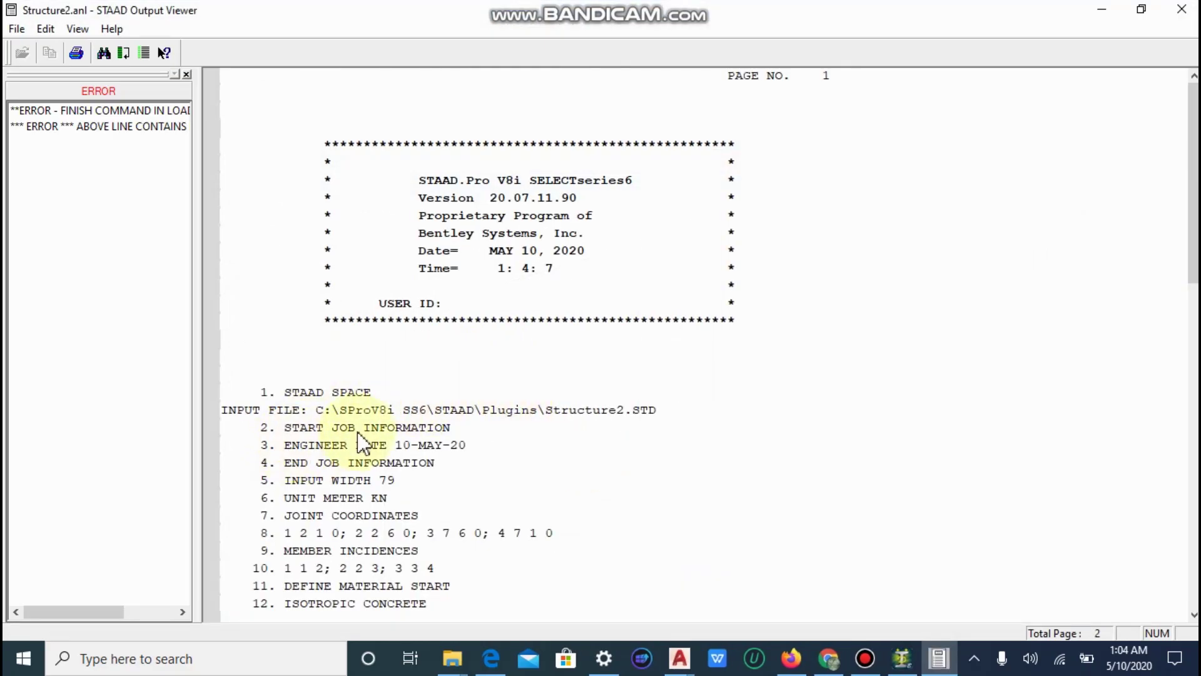
left_click(125, 127)
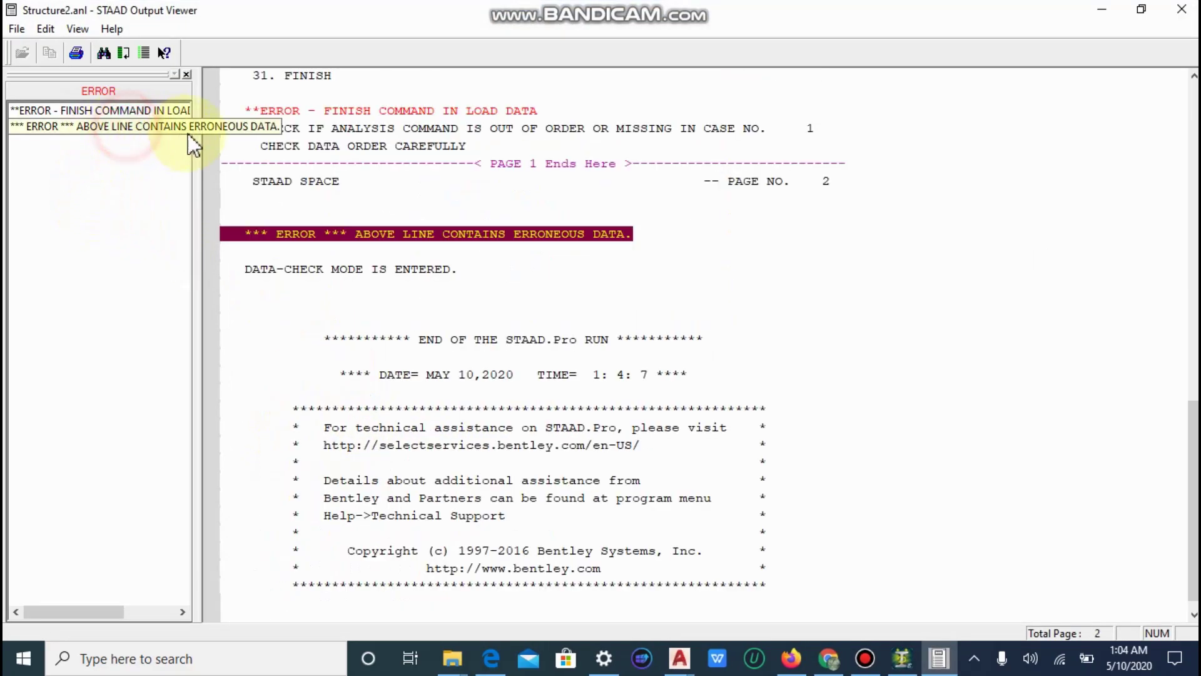
left_click(326, 116)
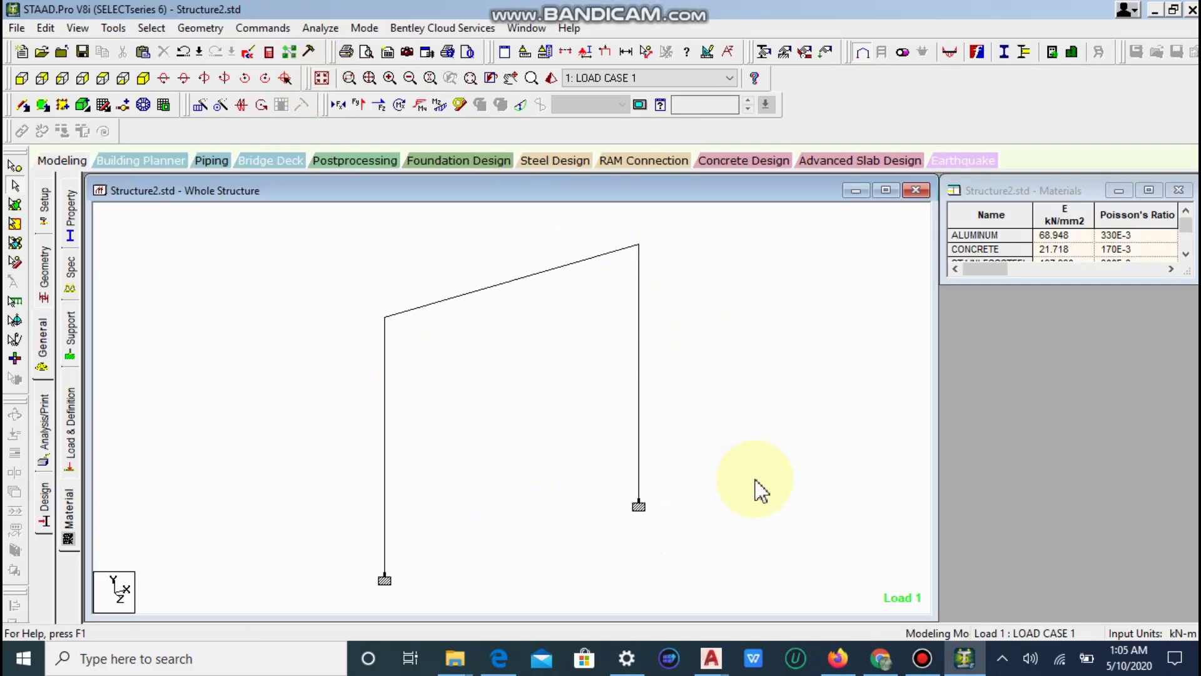
- Add a Perform Analysis command with the print option set to All
left_click(922, 658)
left_click(645, 27)
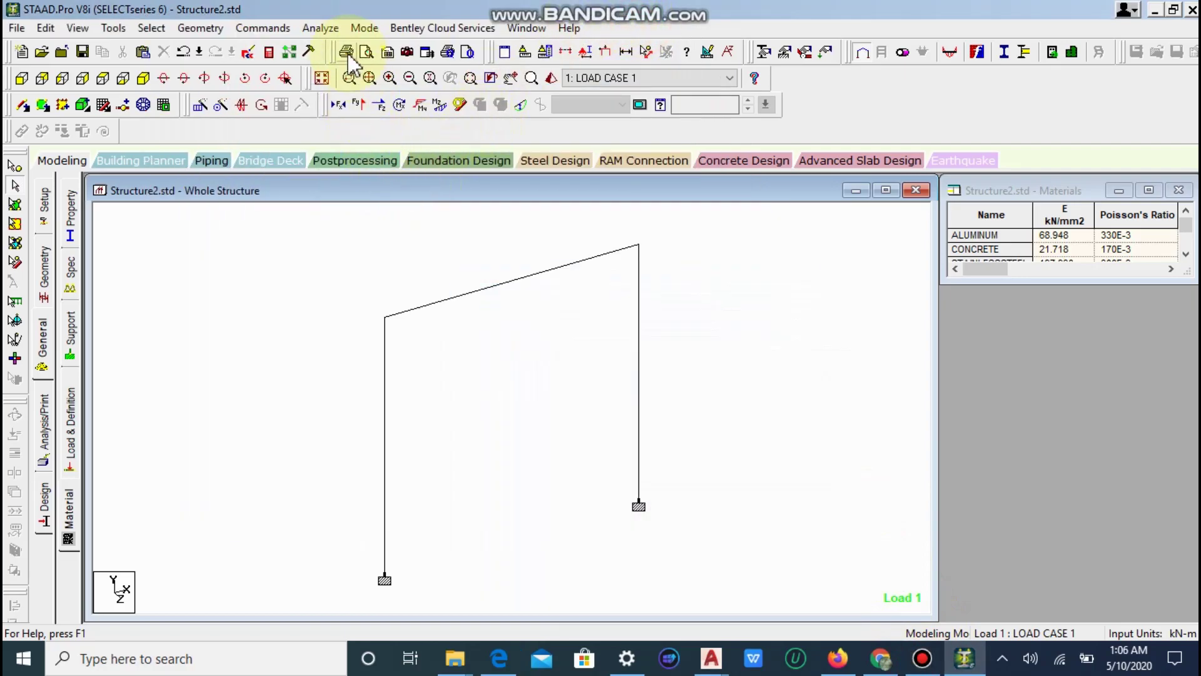
left_click(281, 31)
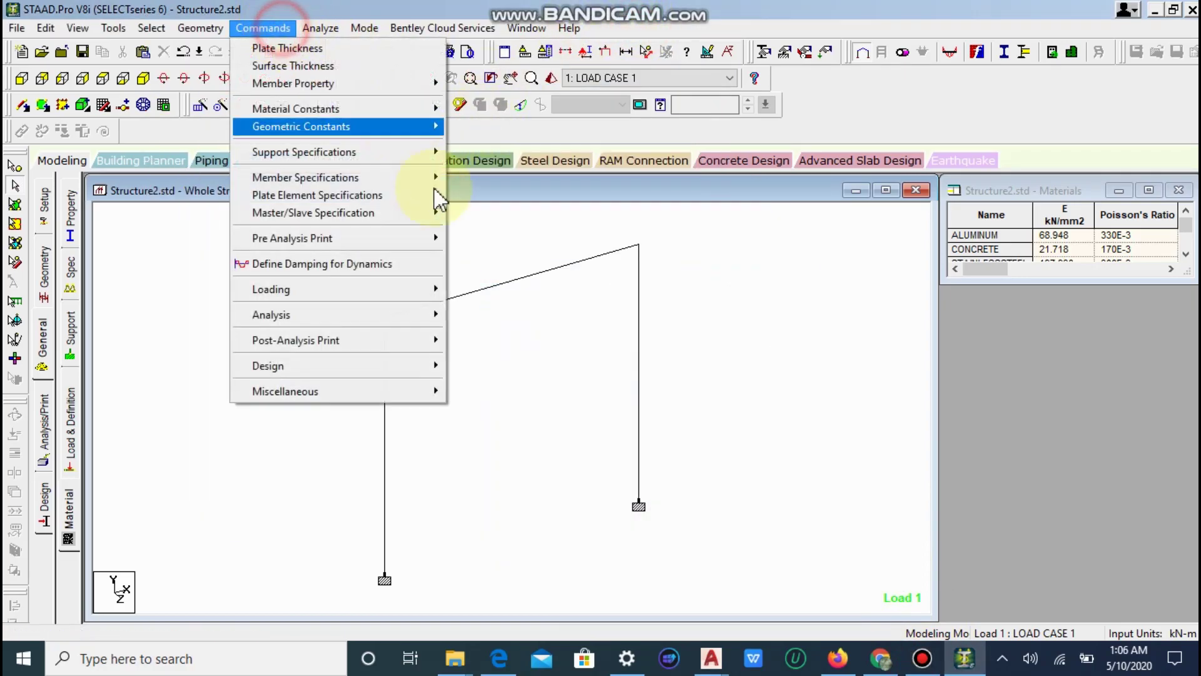
left_click(310, 314)
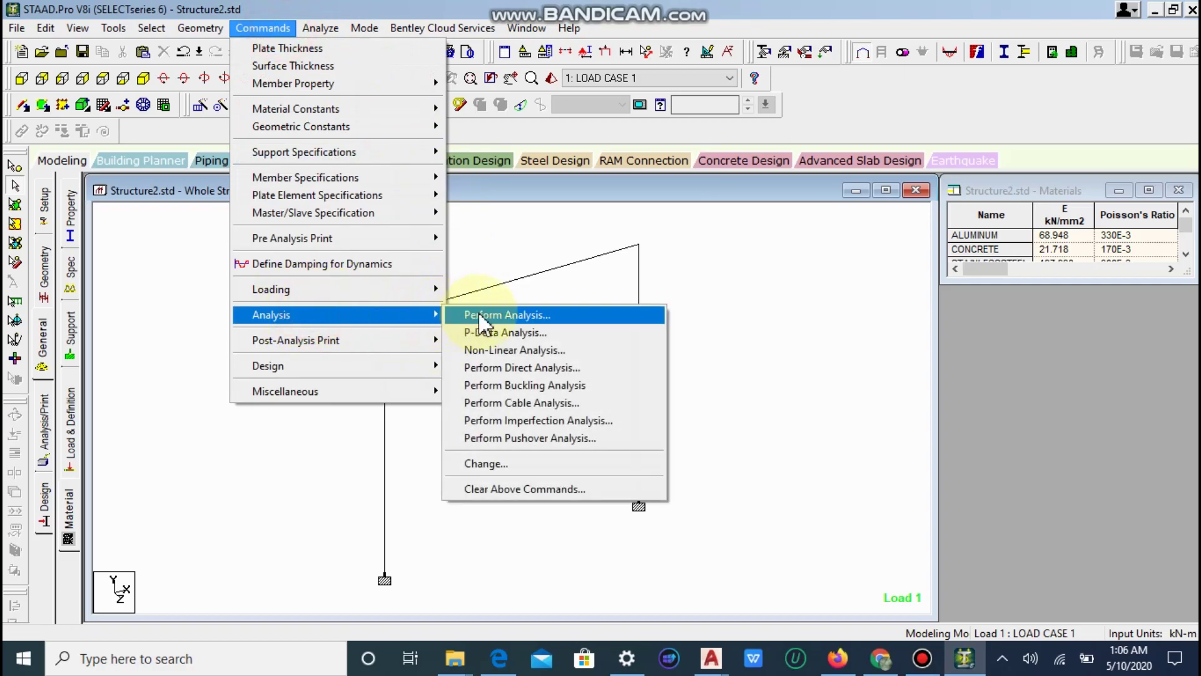
left_click(508, 316)
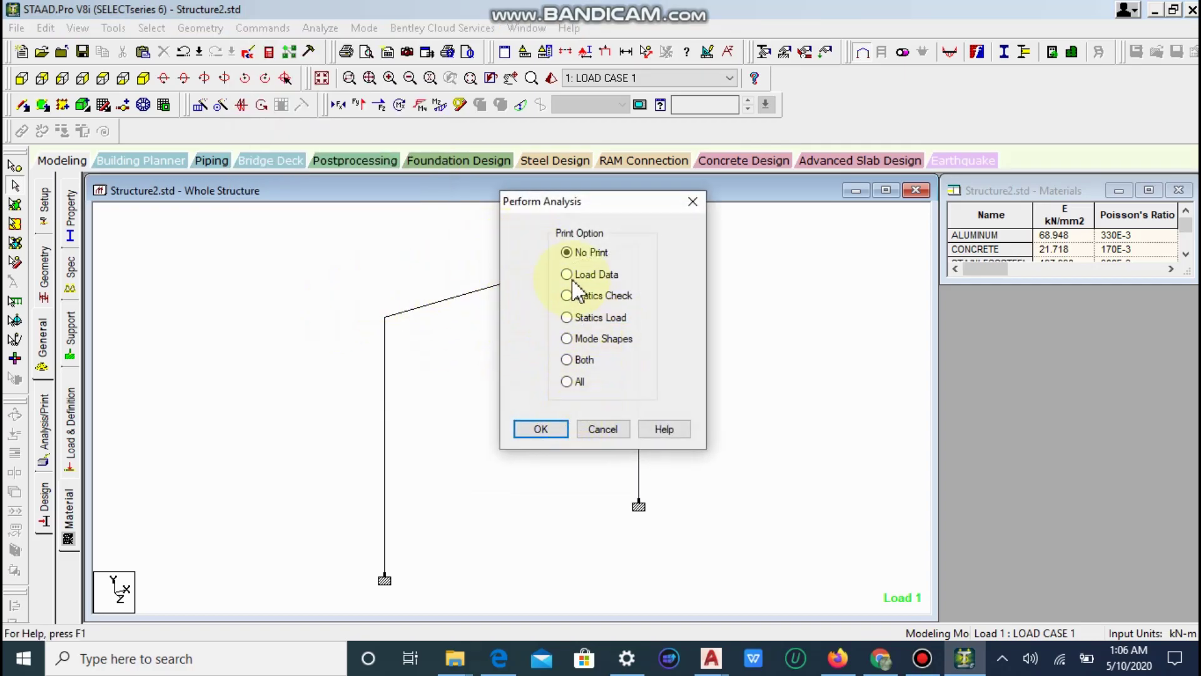
left_click(568, 381)
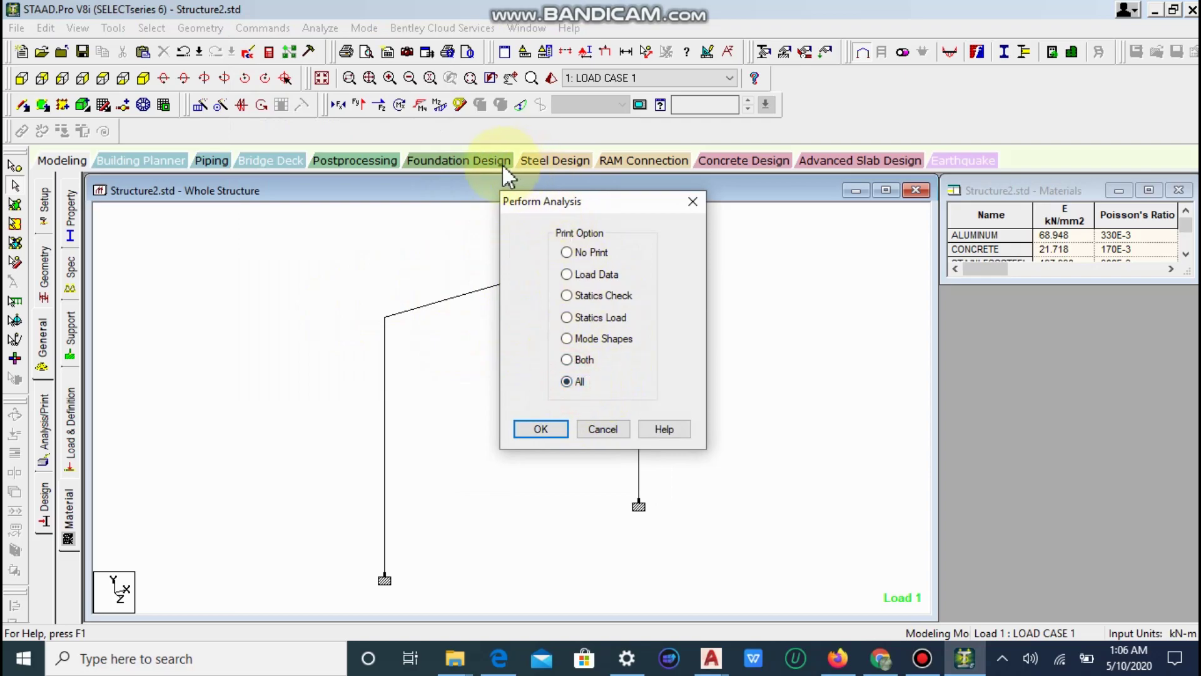
left_click(539, 429)
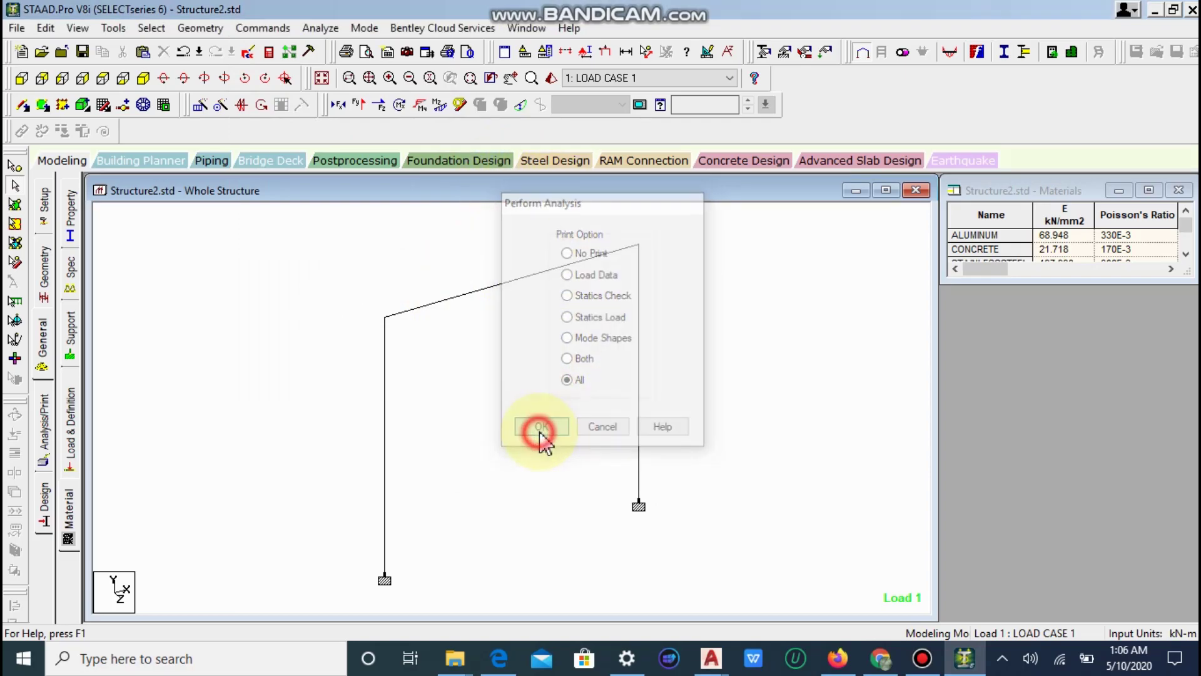
- Save the modified structure, run the analysis and open its output file
left_click(320, 28)
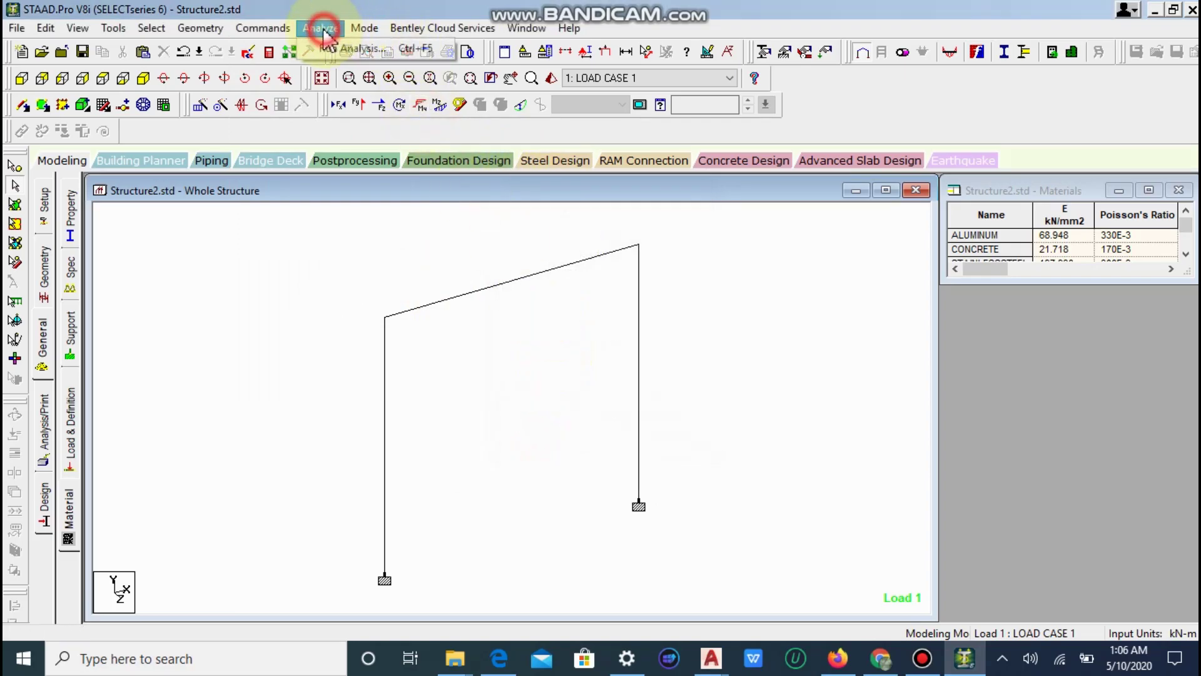
left_click(344, 46)
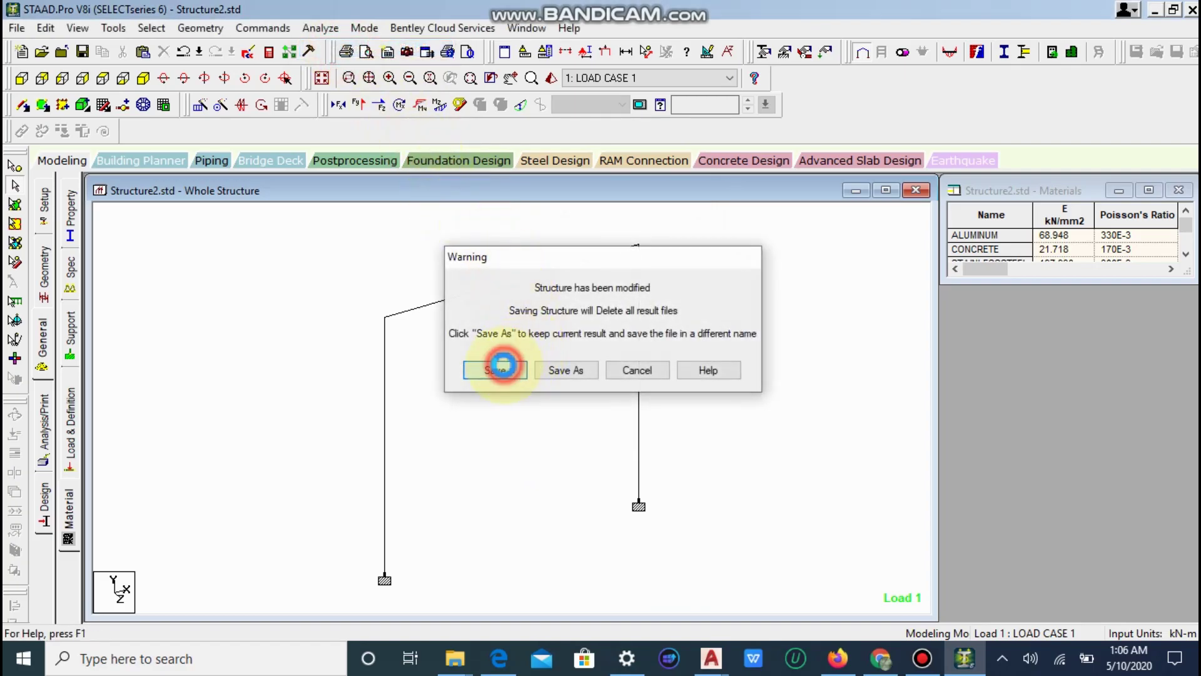
left_click(502, 365)
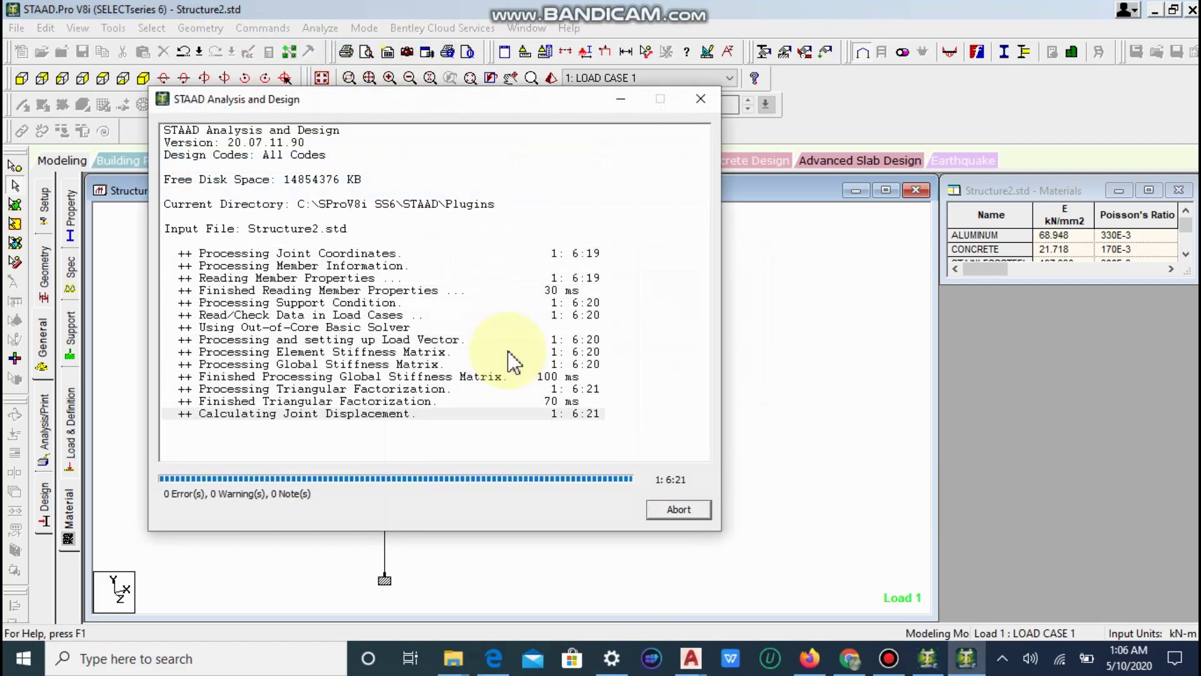
left_click(300, 406)
left_click(213, 476)
left_click(677, 508)
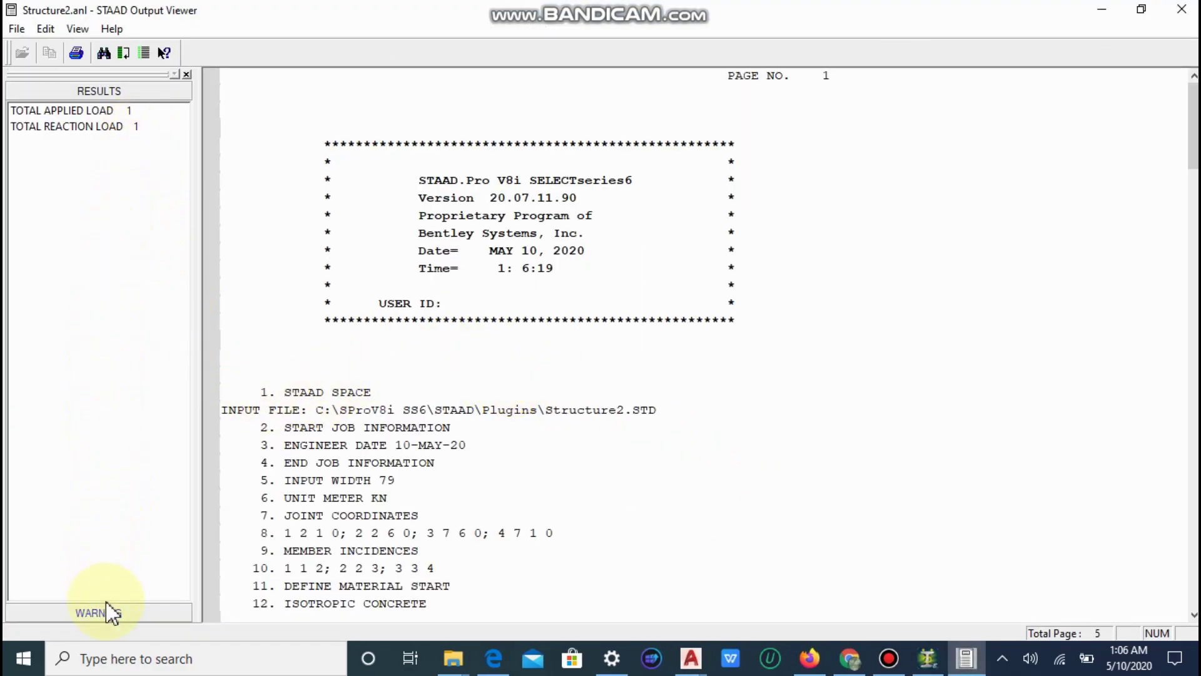
- Inspect the warning entry in the analysis output and close the output viewer
left_click(108, 612)
left_click(94, 130)
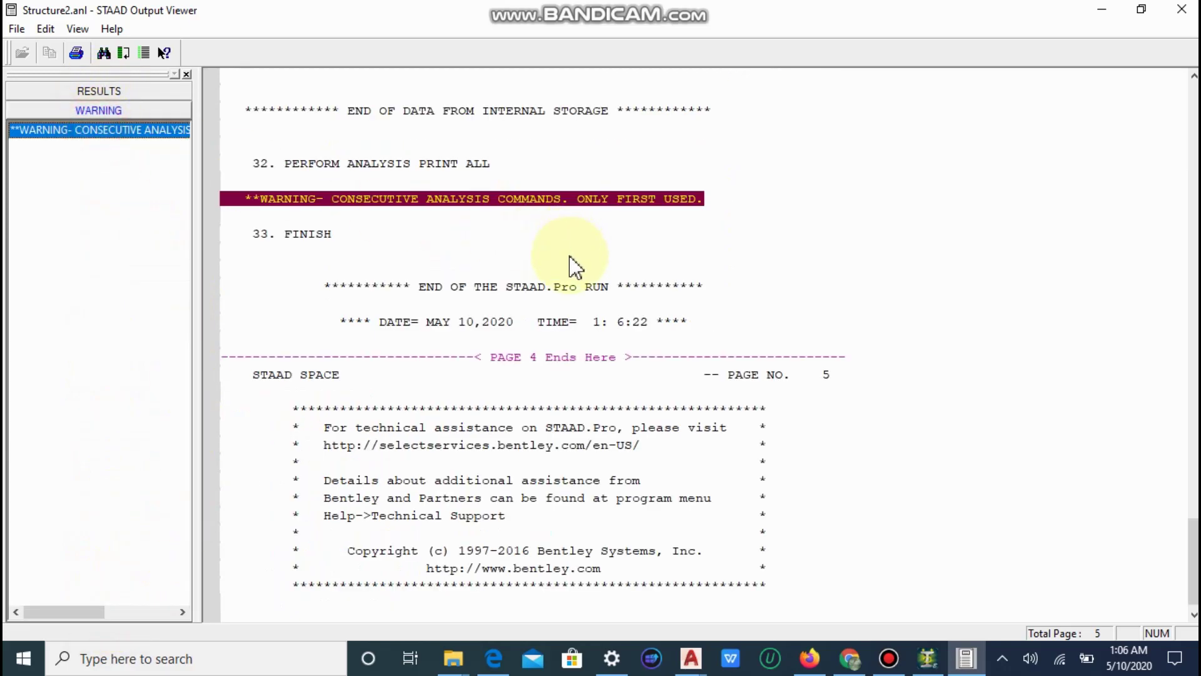
left_click(537, 209)
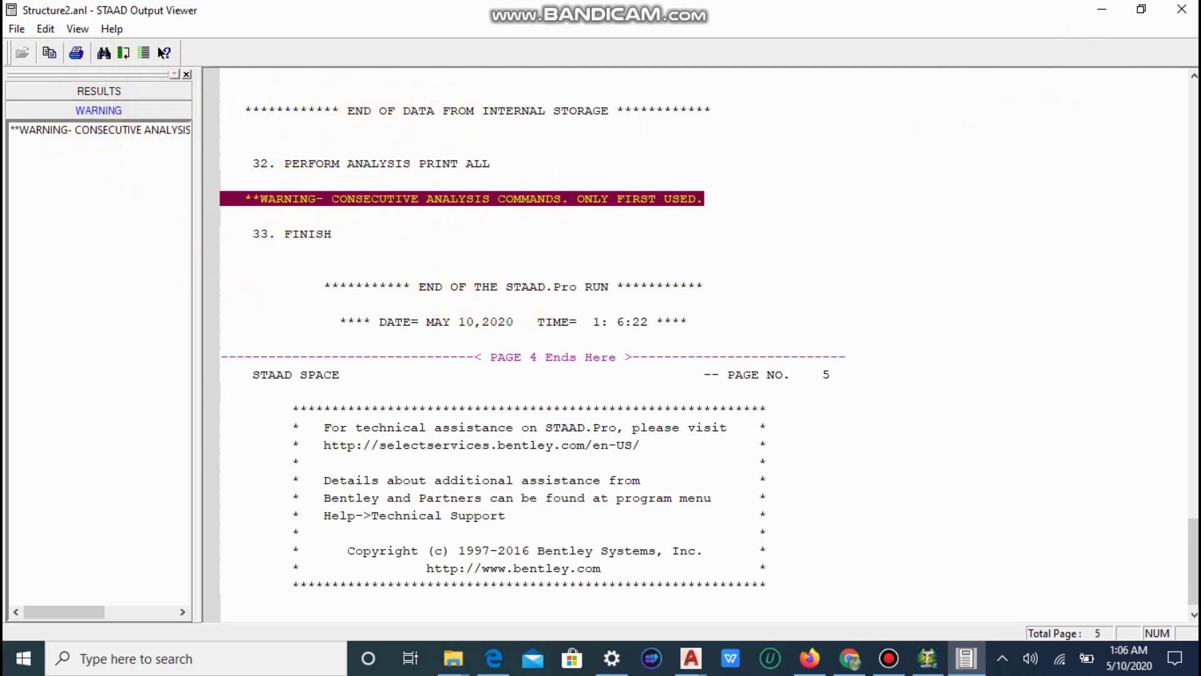
left_click(1182, 12)
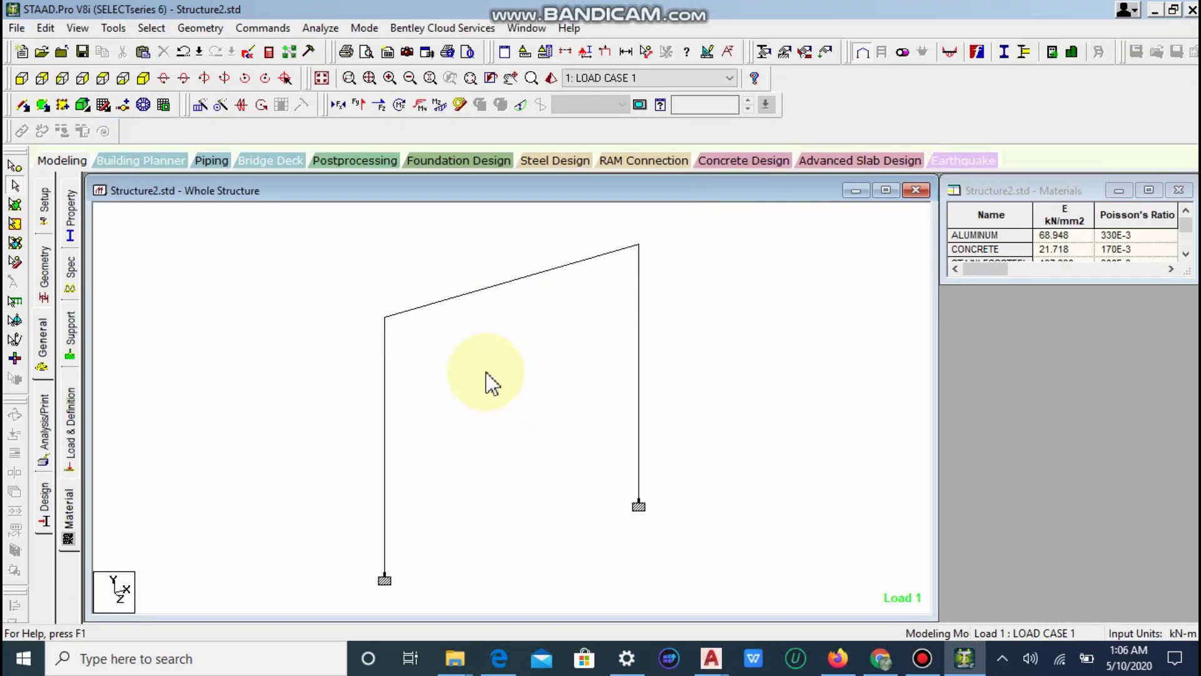
- Open the concrete design settings and set the current design code to IS456
left_click(41, 517)
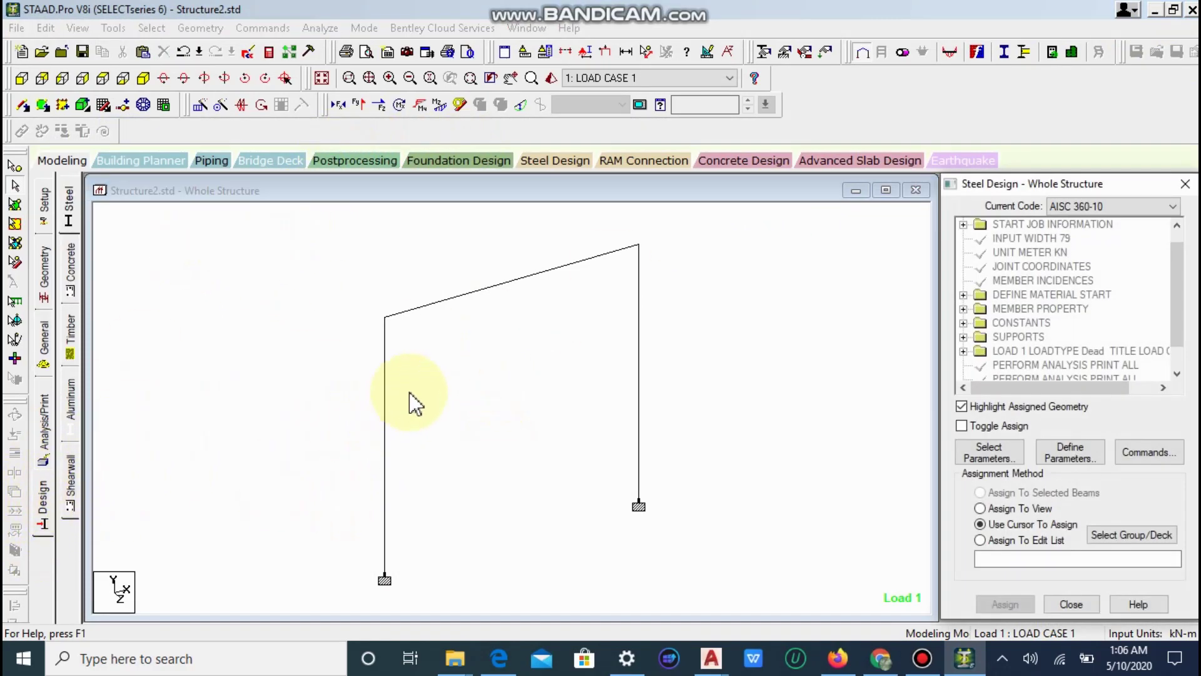
left_click(1154, 203)
left_click(266, 283)
left_click(85, 280)
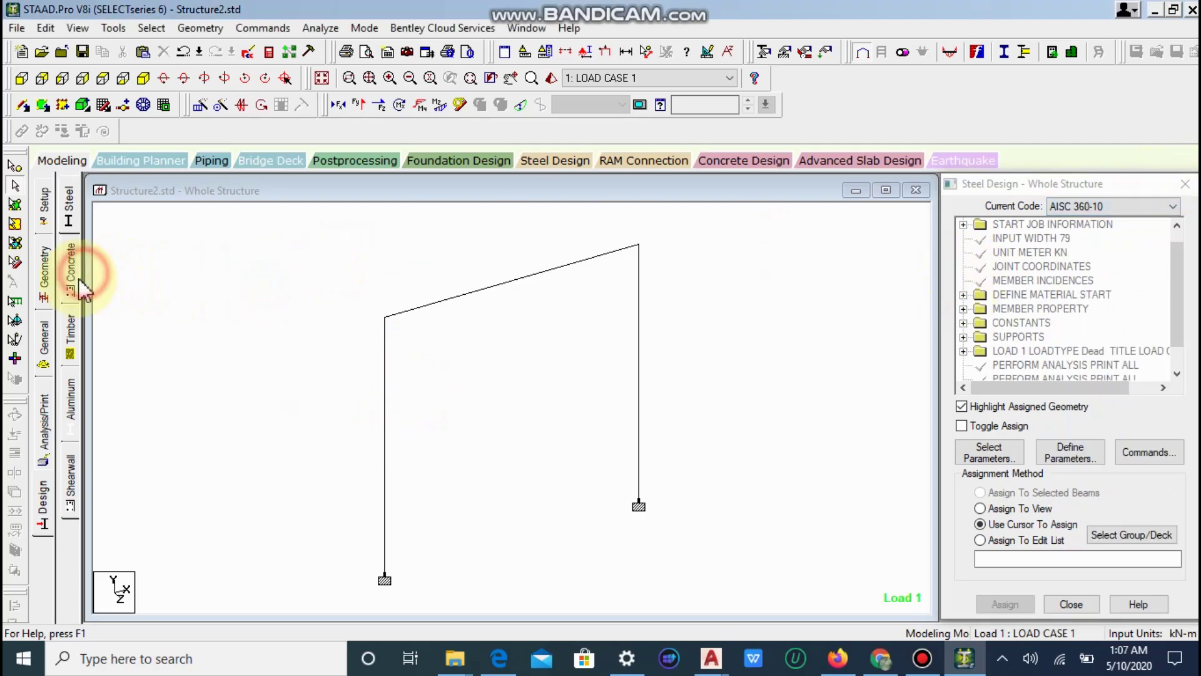
left_click(1114, 206)
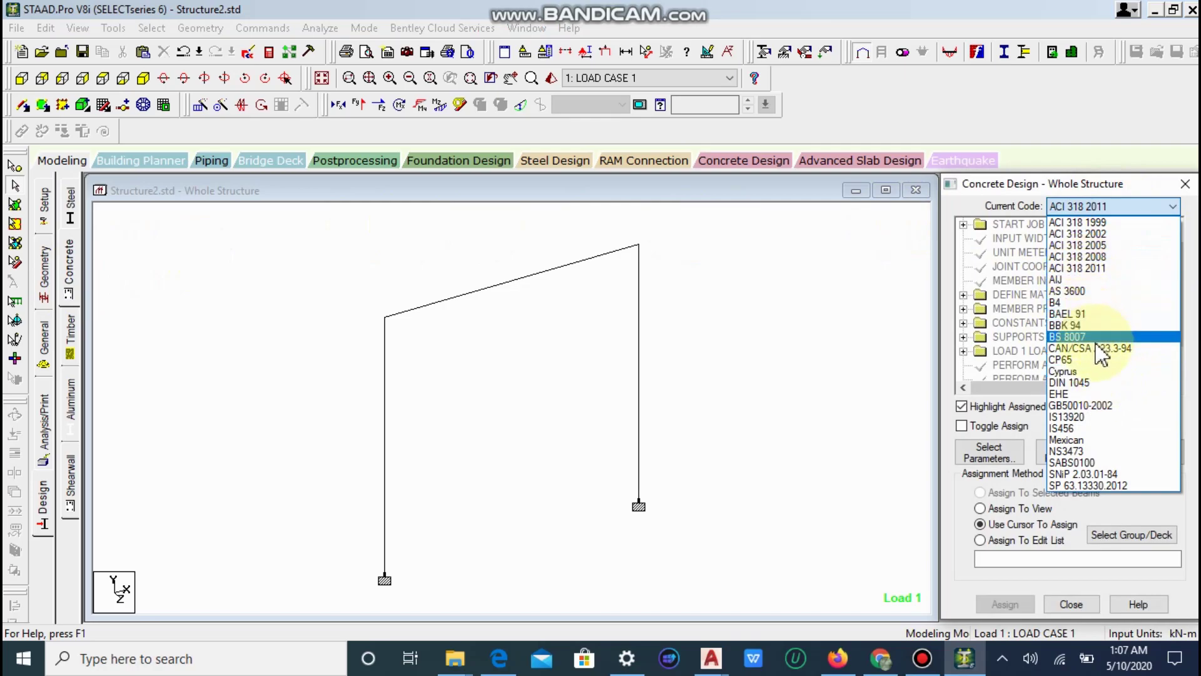
left_click(1104, 428)
- Review the IS456 parameter selection and accept it with all parameters selected
left_click(991, 453)
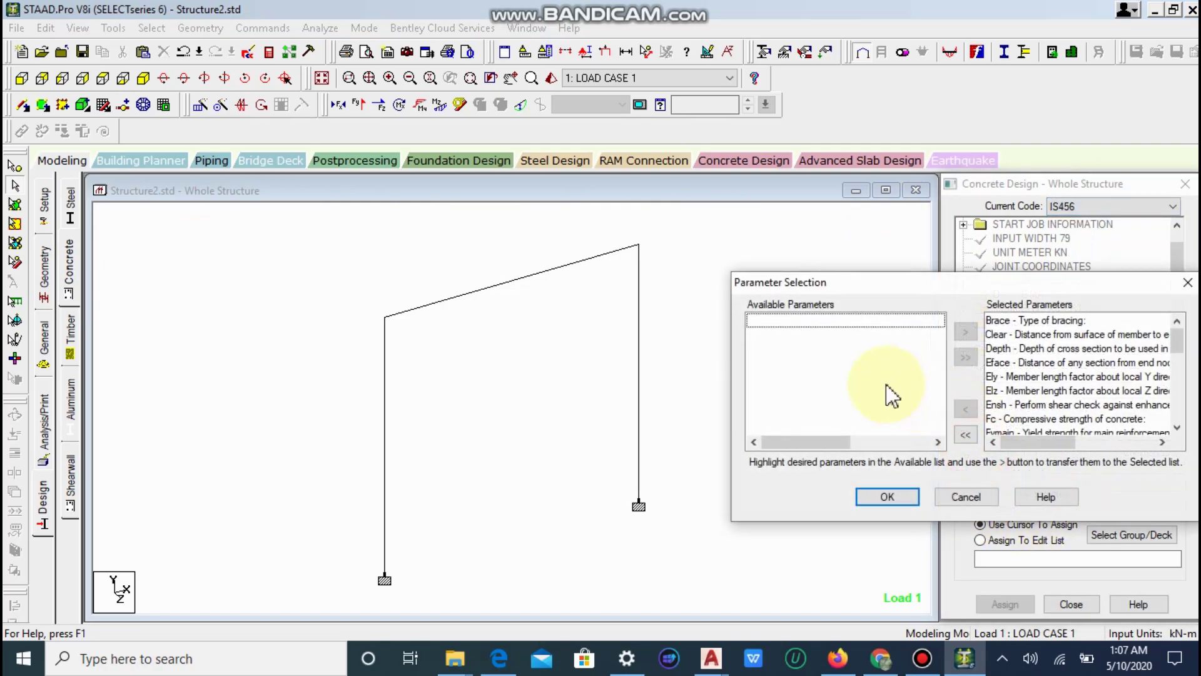
scroll(563, 269, "down", 4)
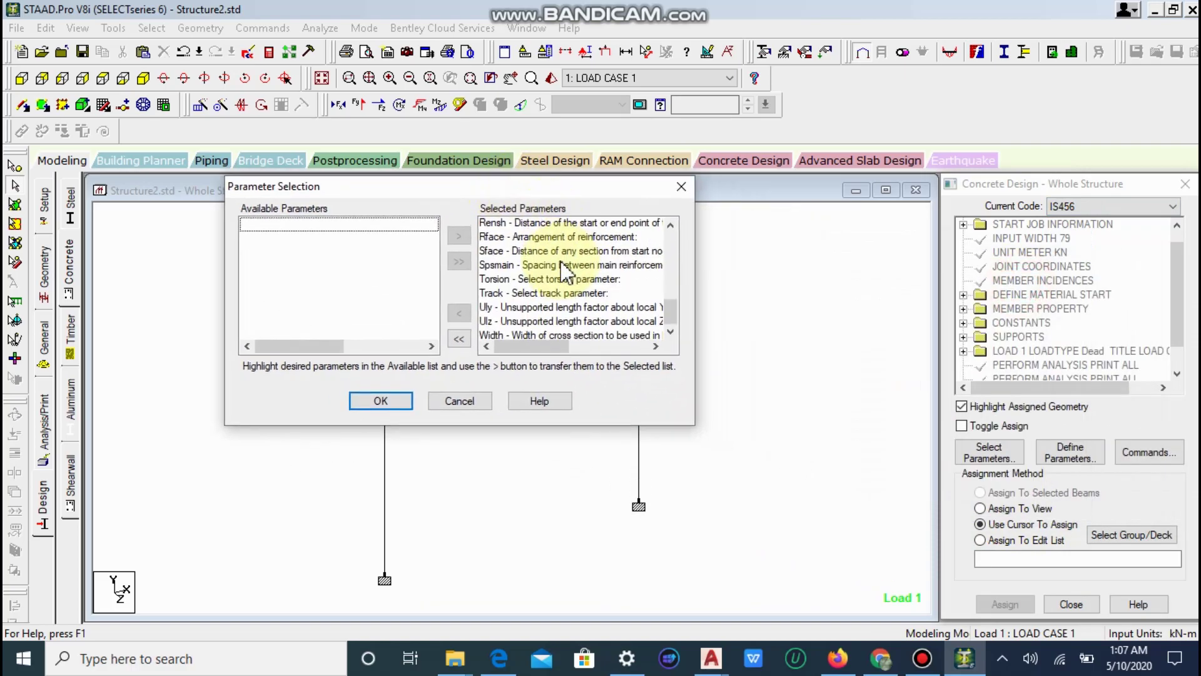
scroll(569, 280, "up", 7)
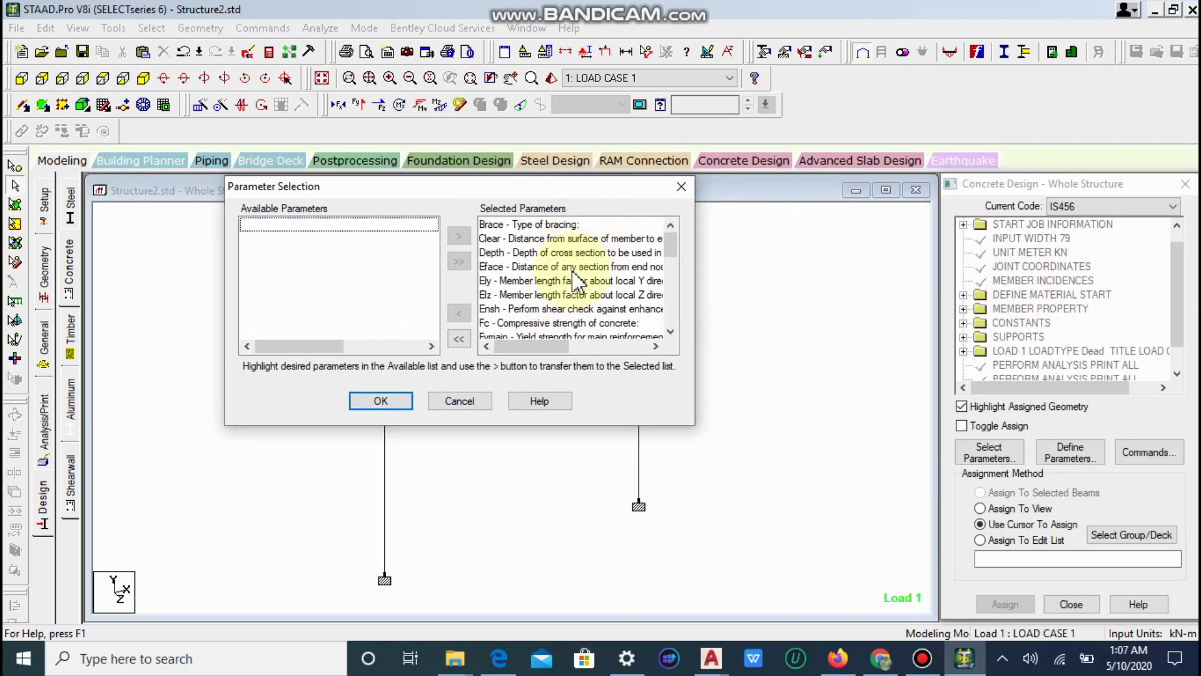
left_click(374, 400)
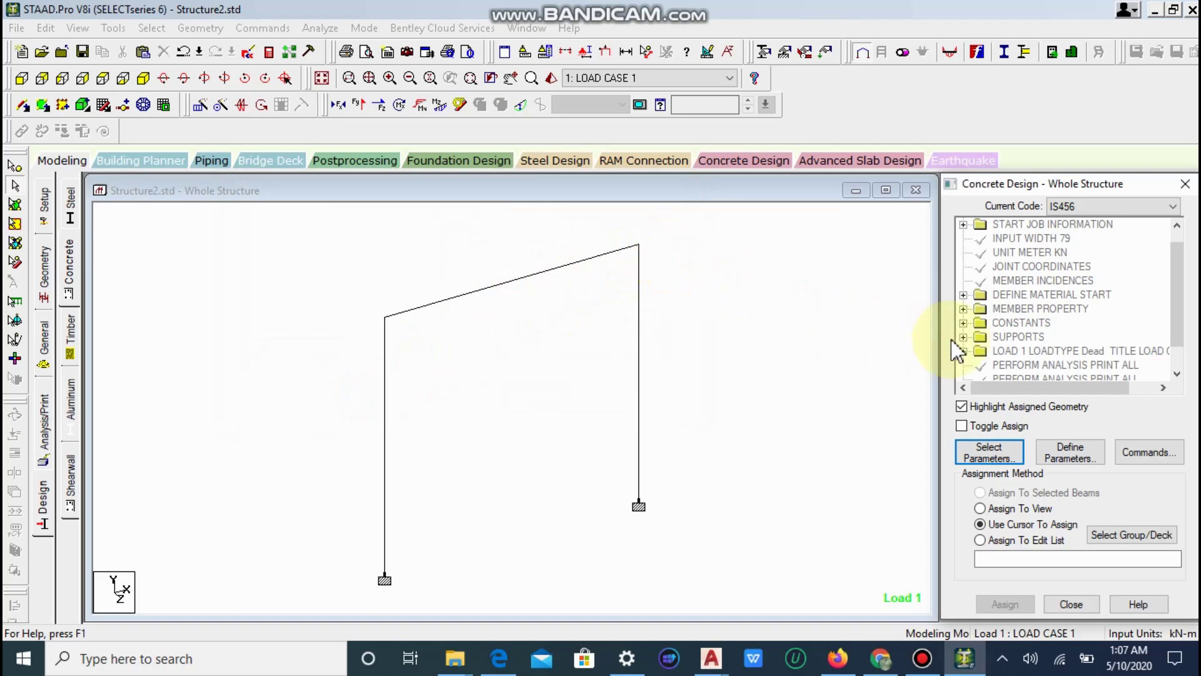
- Add a CLEAR design parameter with a distance of 0.1 m from member surface to outermost reinforcement
left_click(1071, 454)
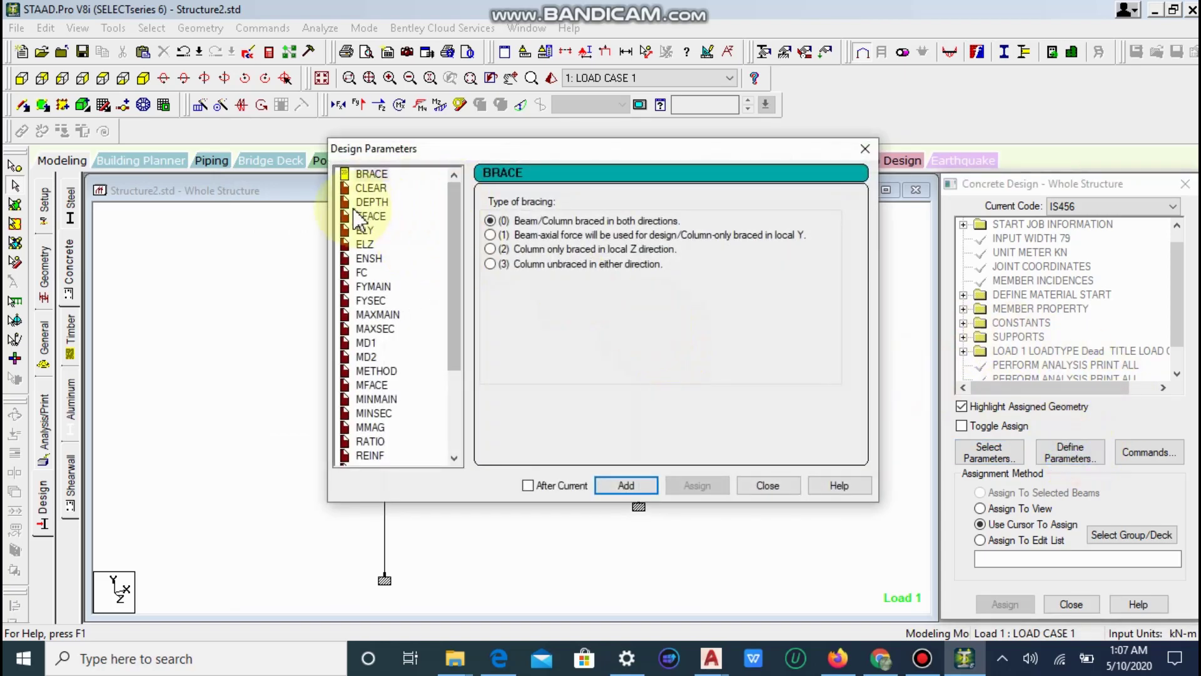
left_click(376, 189)
left_click(653, 258)
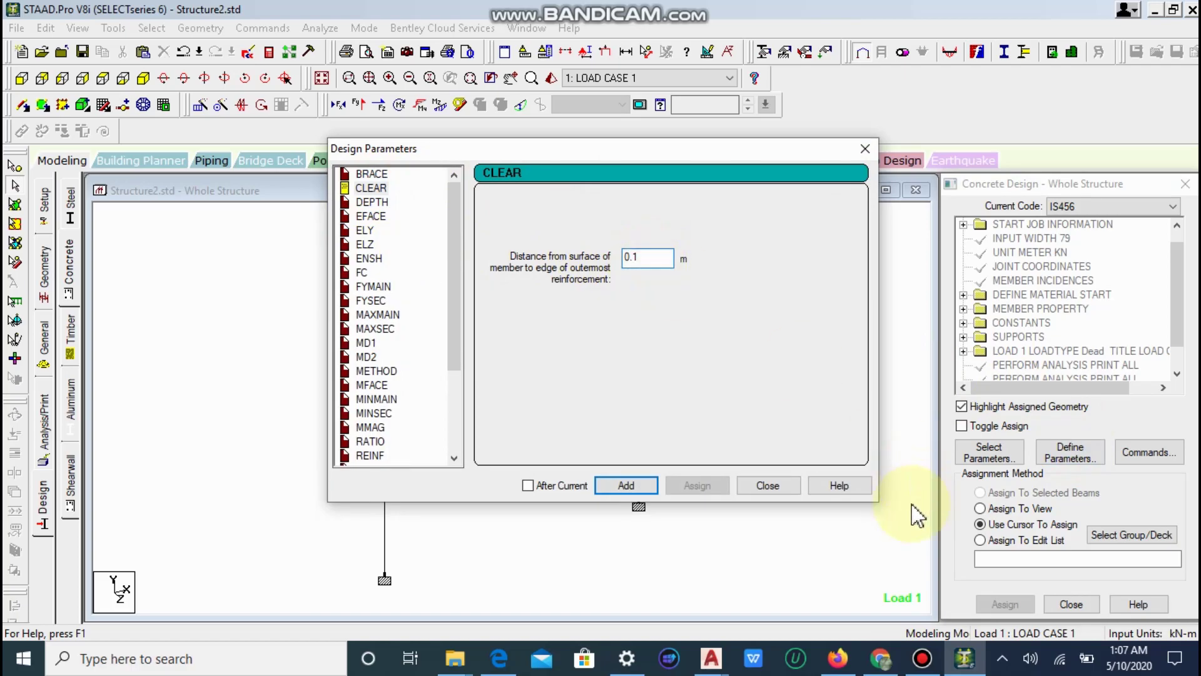
left_click(628, 486)
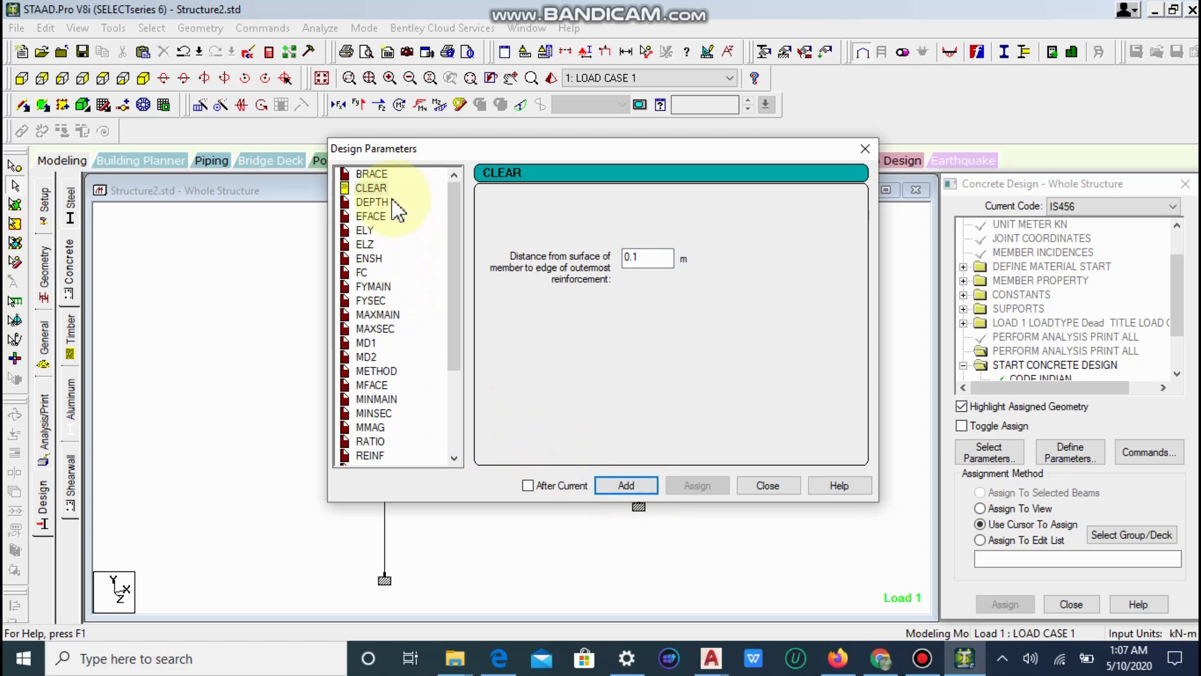
- Examine the settings of further concrete design parameters, including ULZ, BRACE, DEPTH, EFACE and MINMAIN
scroll(374, 306, "down", 3)
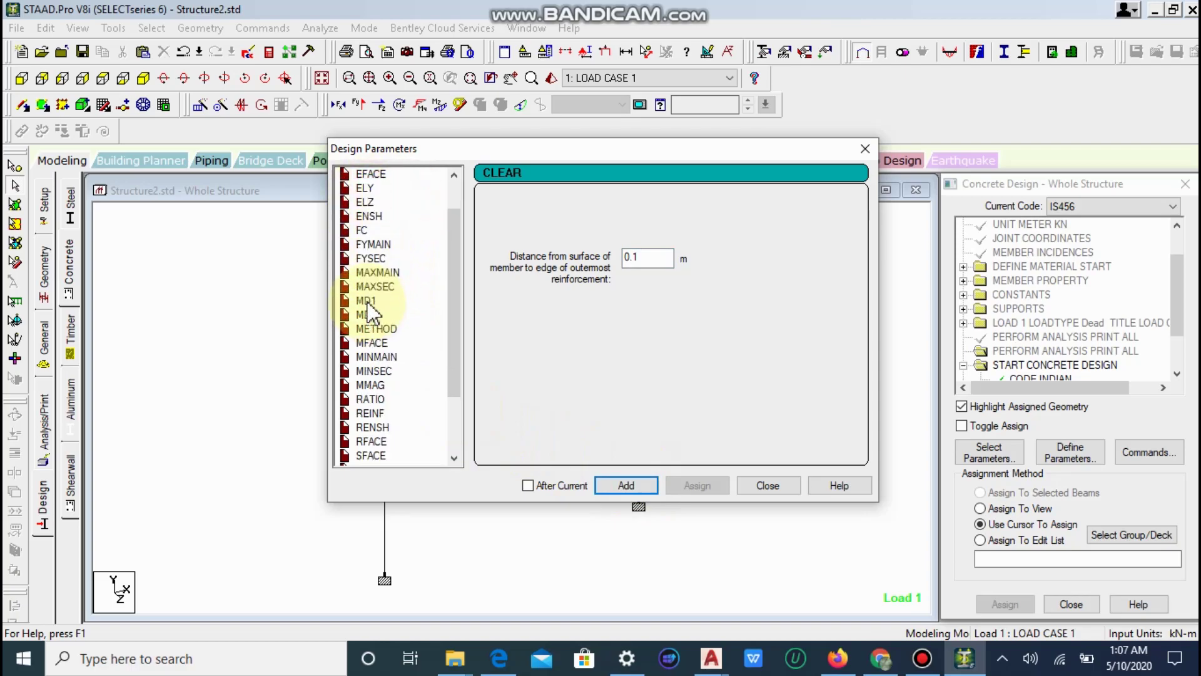
left_click(366, 441)
scroll(462, 383, "up", 3)
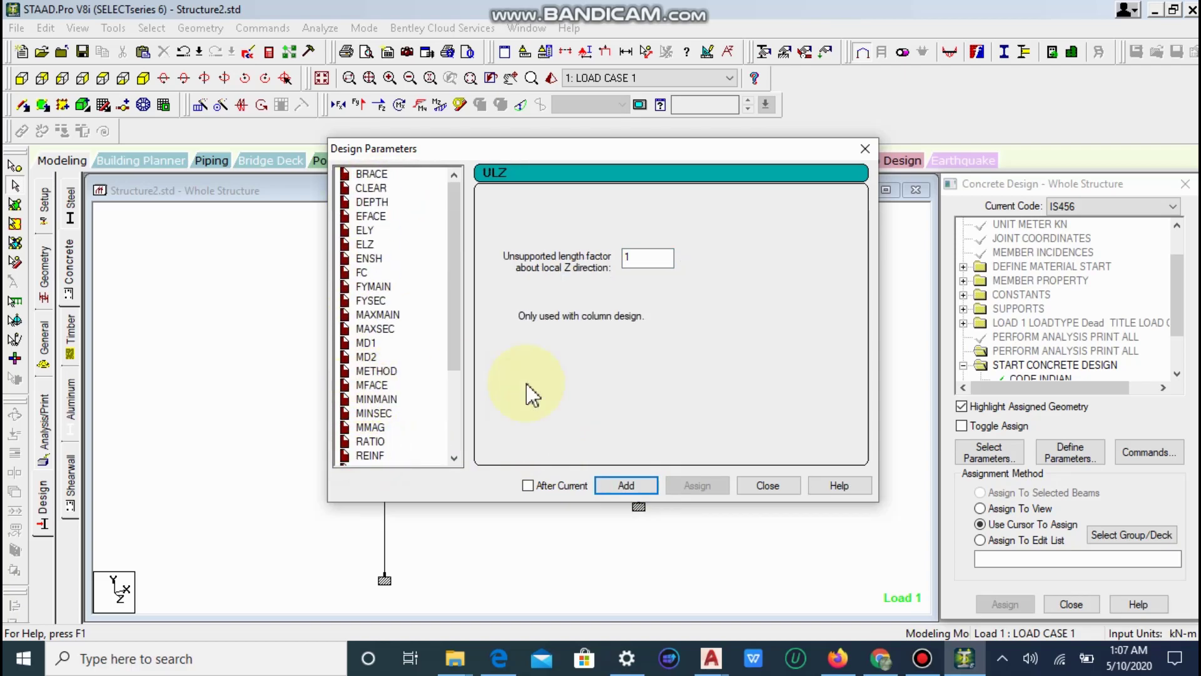
left_click(366, 174)
left_click(369, 202)
left_click(371, 216)
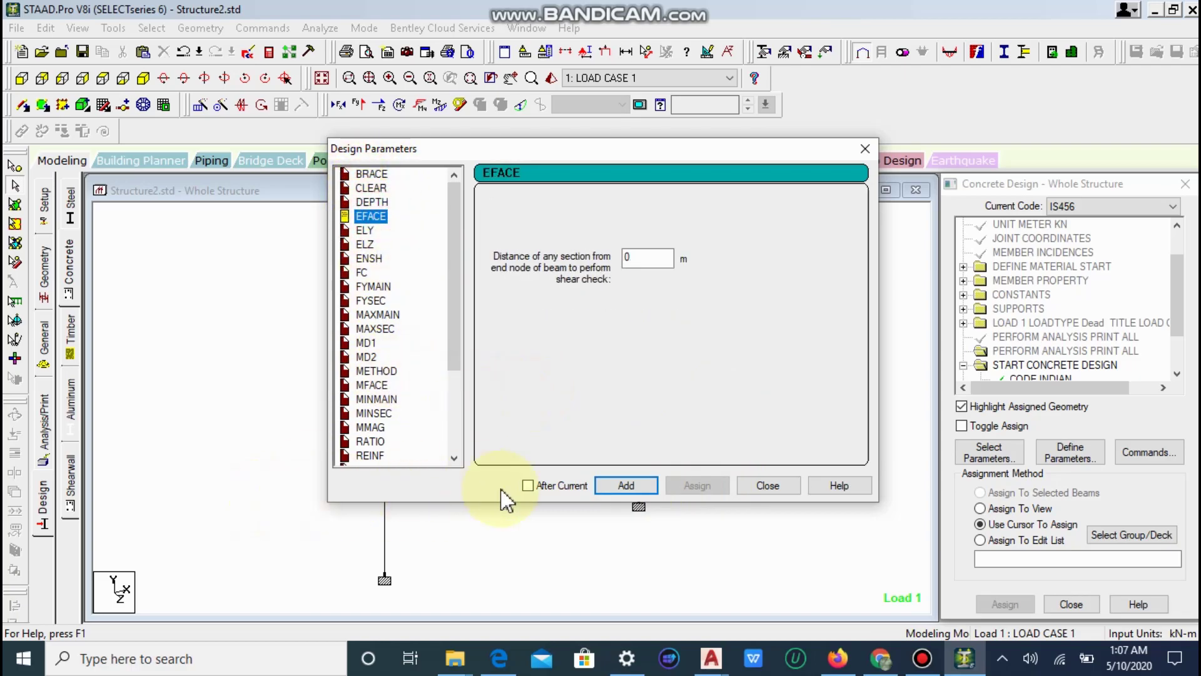
left_click(376, 399)
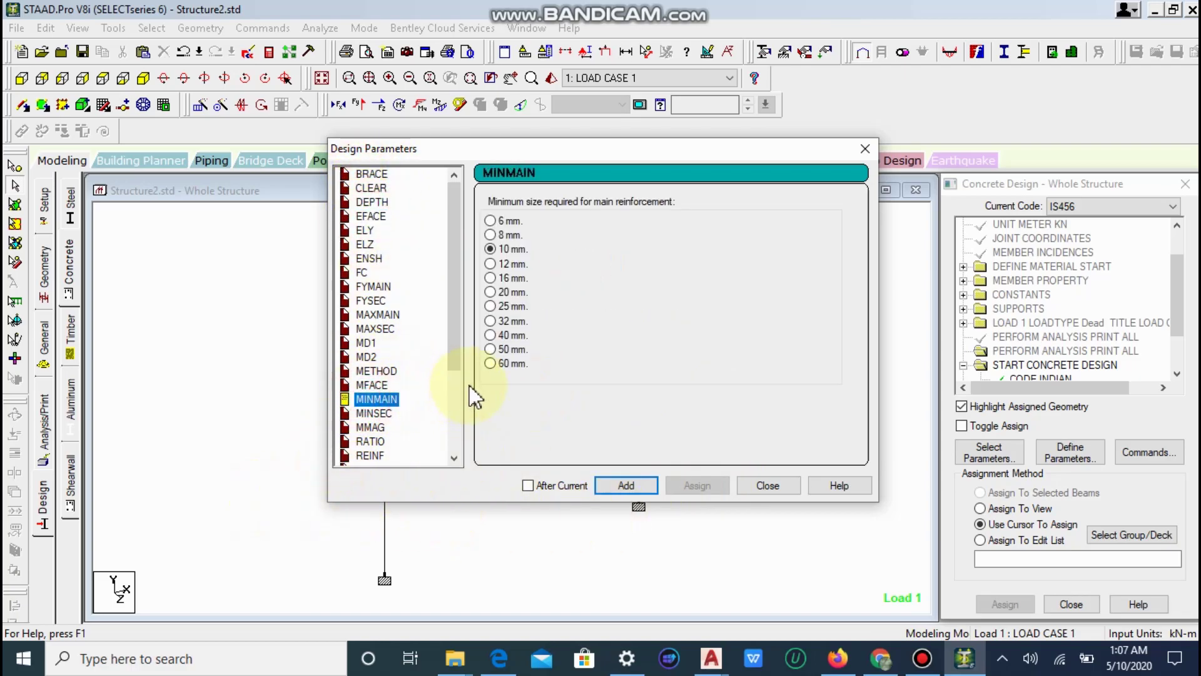
left_click(922, 658)
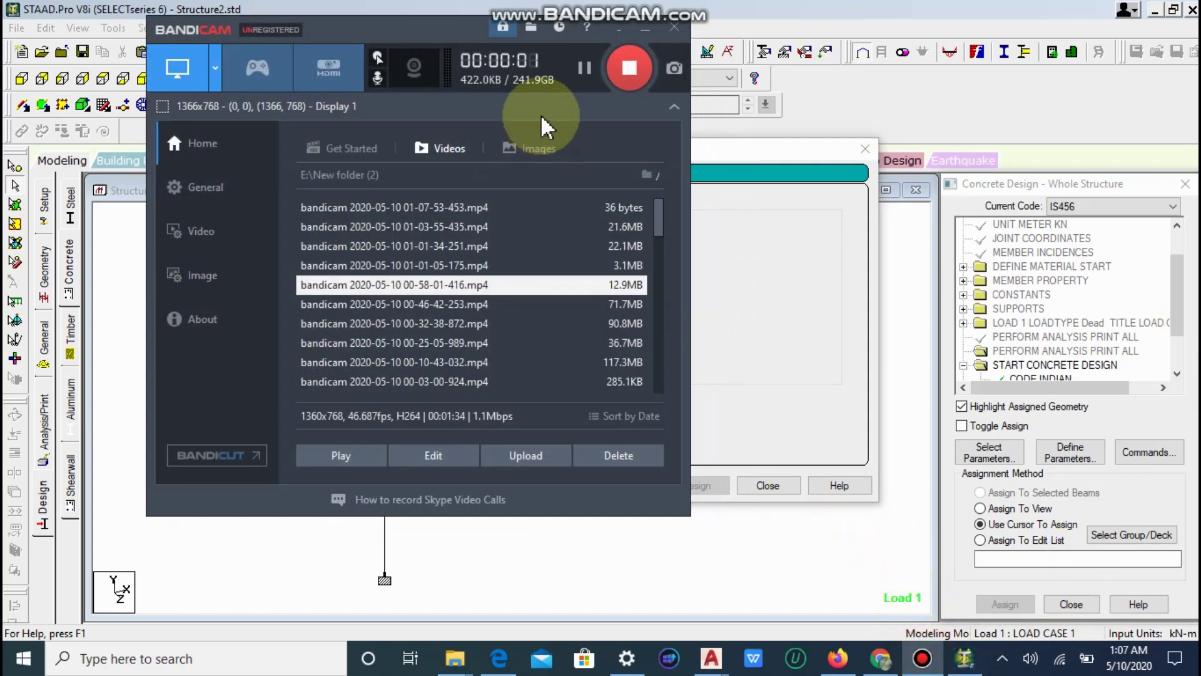
left_click(627, 253)
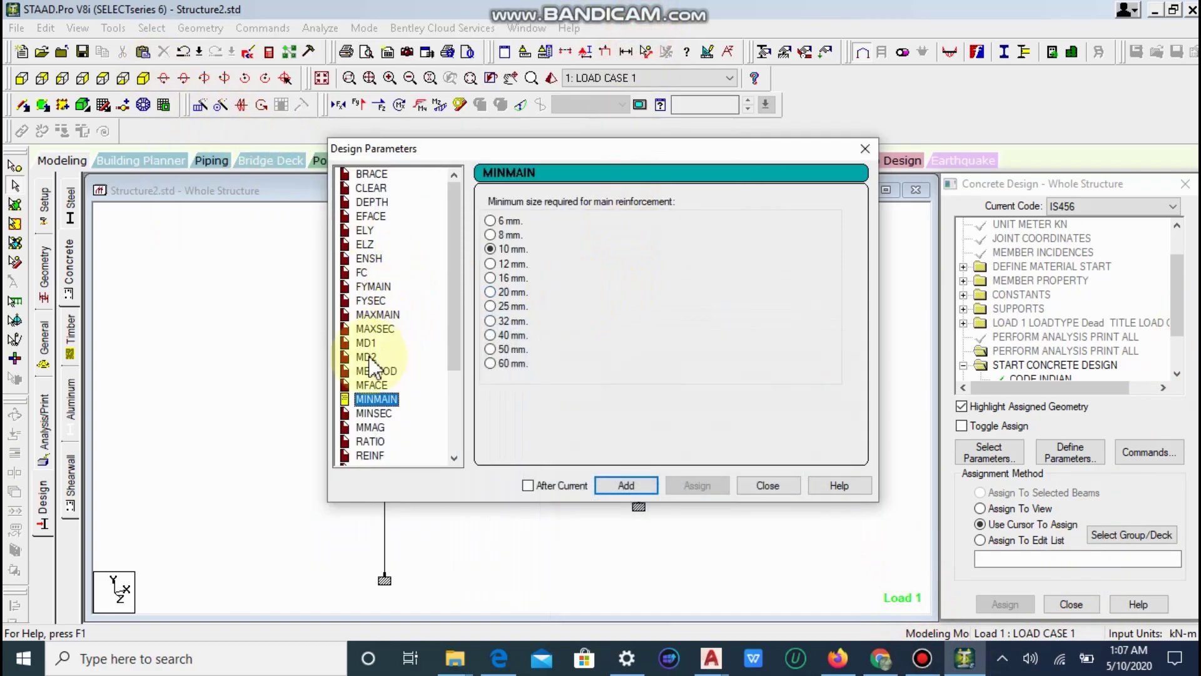
- Review the CLEAR, DEPTH, EFACE and ELY settings and add the FC concrete strength parameter with a value of 27579.2
left_click(375, 189)
left_click(378, 202)
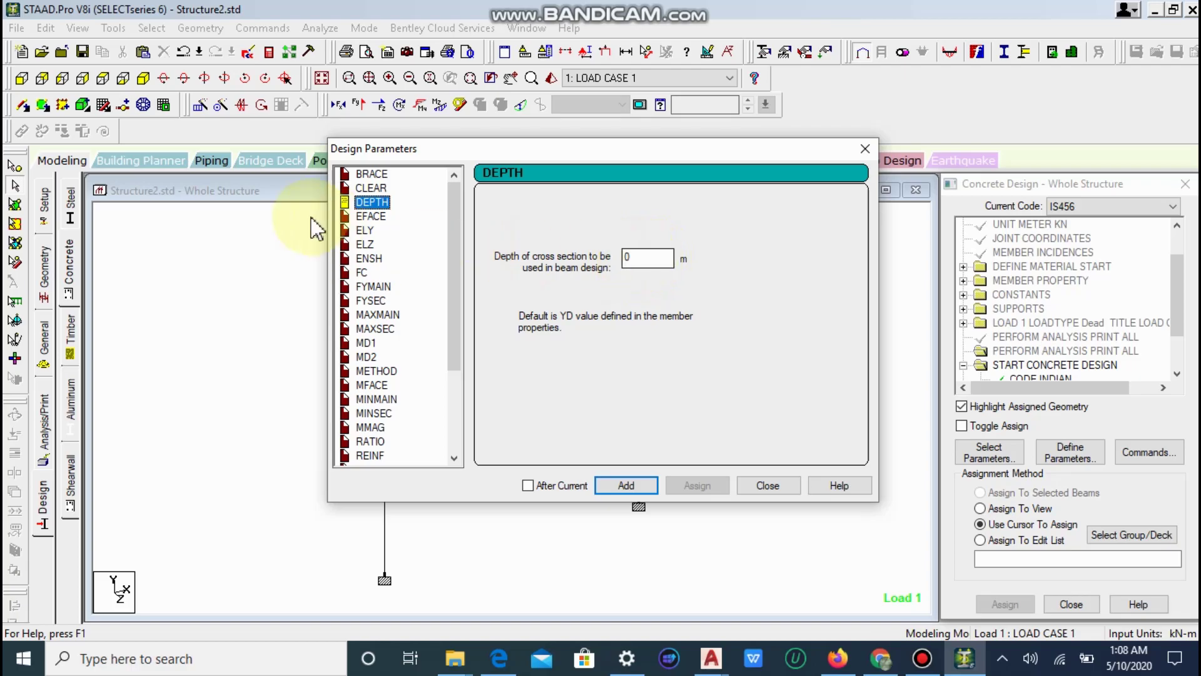
left_click(370, 216)
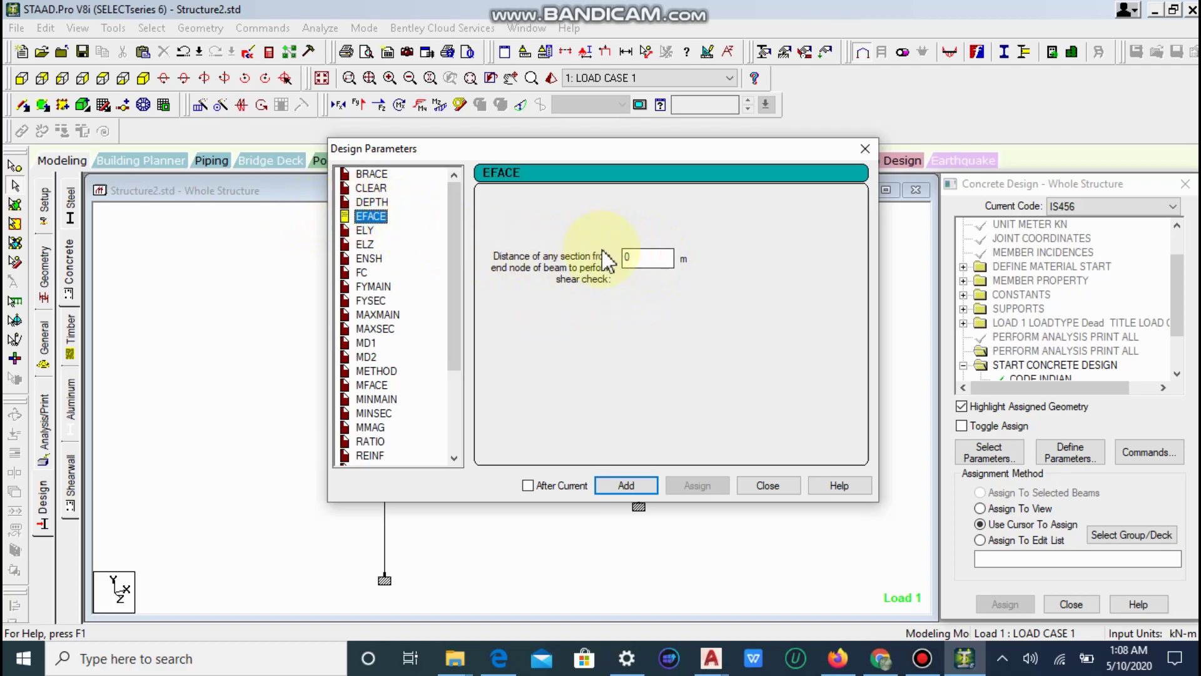
left_click(364, 229)
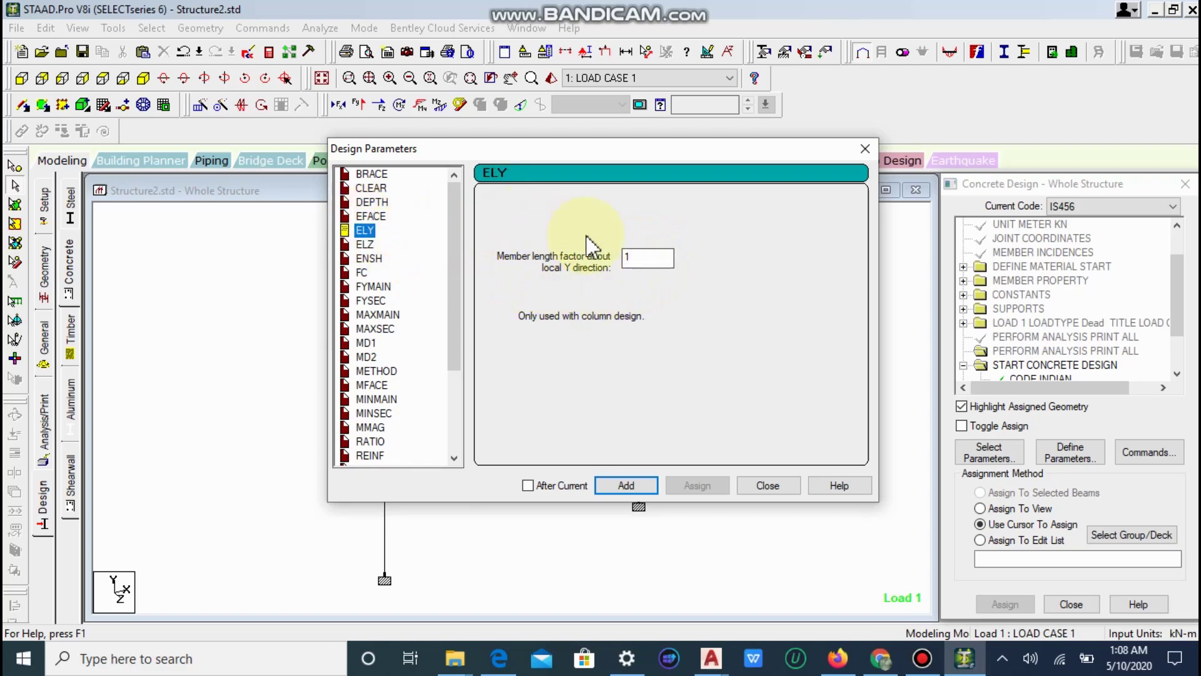
left_click(362, 272)
left_click(363, 284)
left_click(362, 272)
left_click(625, 485)
- Add the FYMAIN and FYSEC parameters, each with a yield strength of 413688 kN/m2
left_click(373, 300)
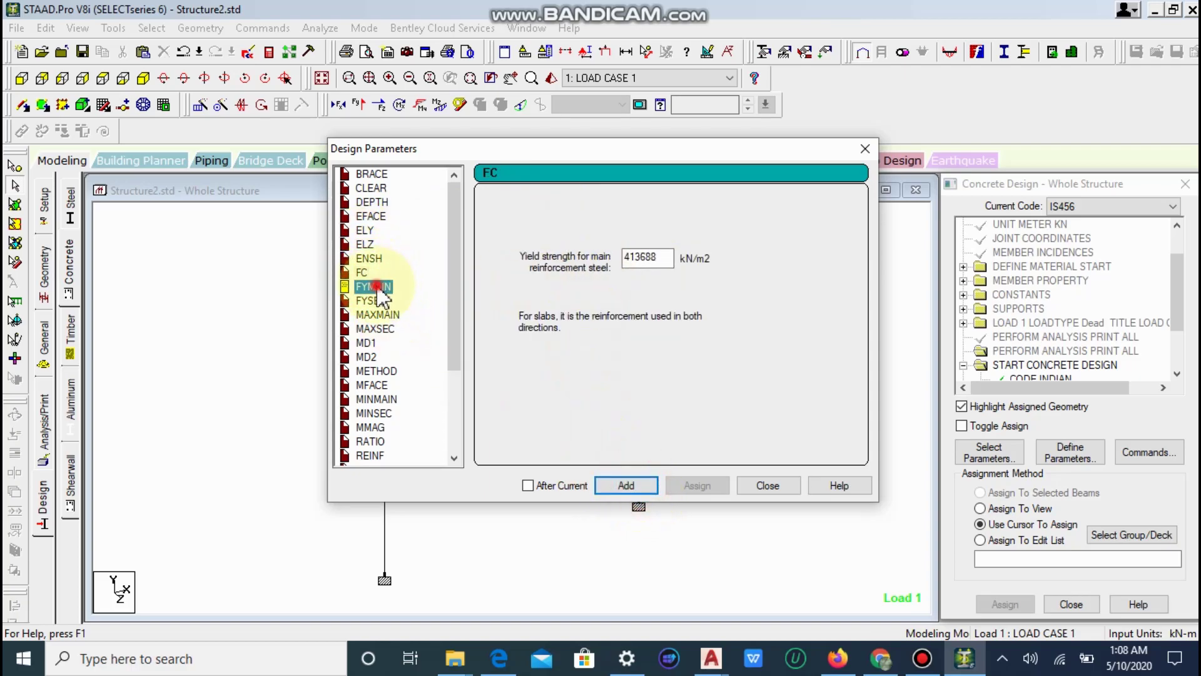
left_click(626, 485)
left_click(377, 314)
left_click(376, 328)
left_click(619, 486)
left_click(375, 314)
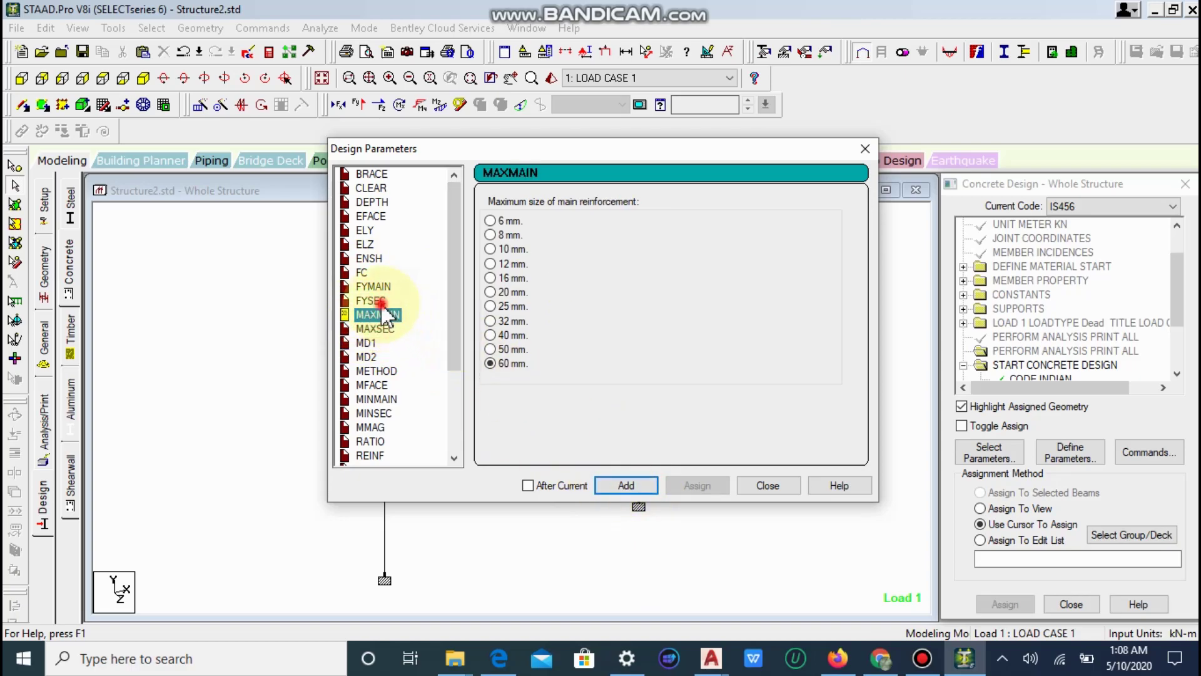
left_click(379, 302)
left_click(623, 485)
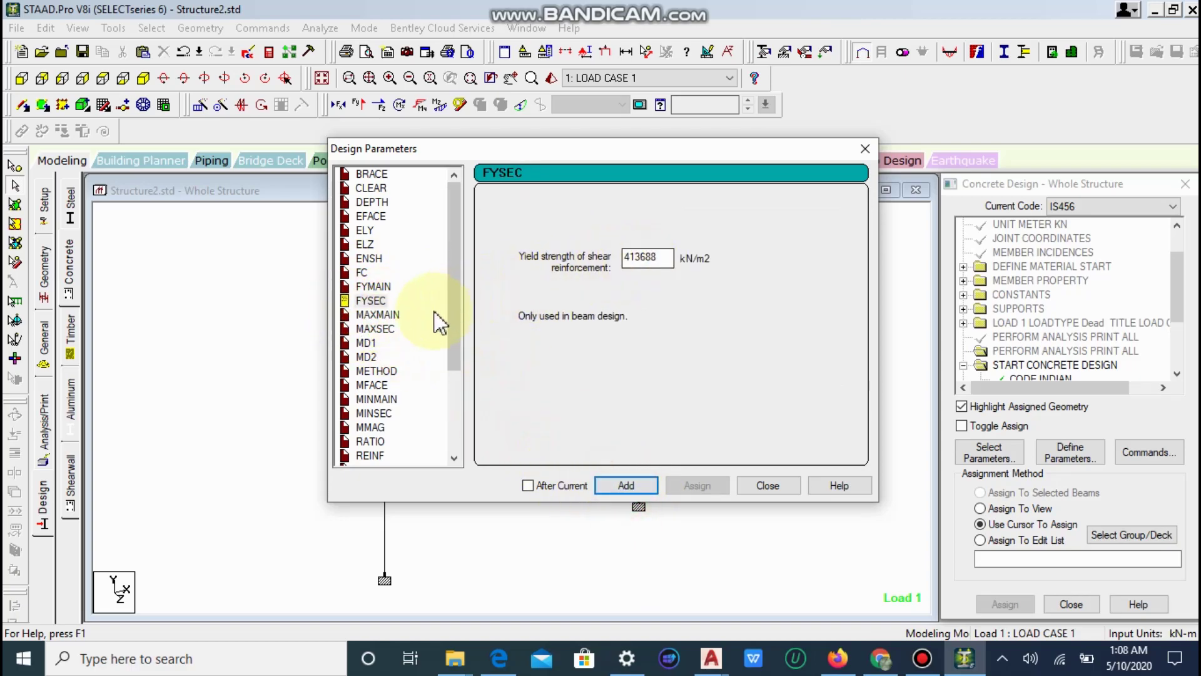
- Examine the reinforcement parameter settings MAXMAIN, MAXSEC, MD1, MD2, MFACE and MINSEC, trying 25 mm for MAXMAIN
left_click(374, 315)
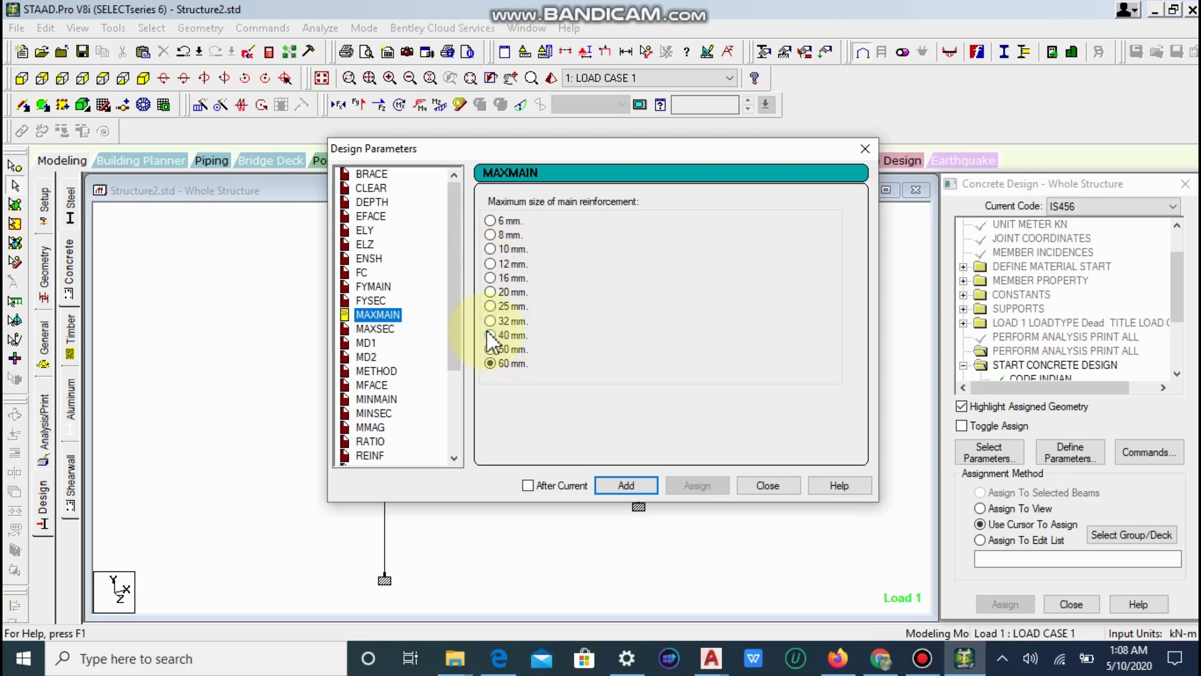
left_click(492, 306)
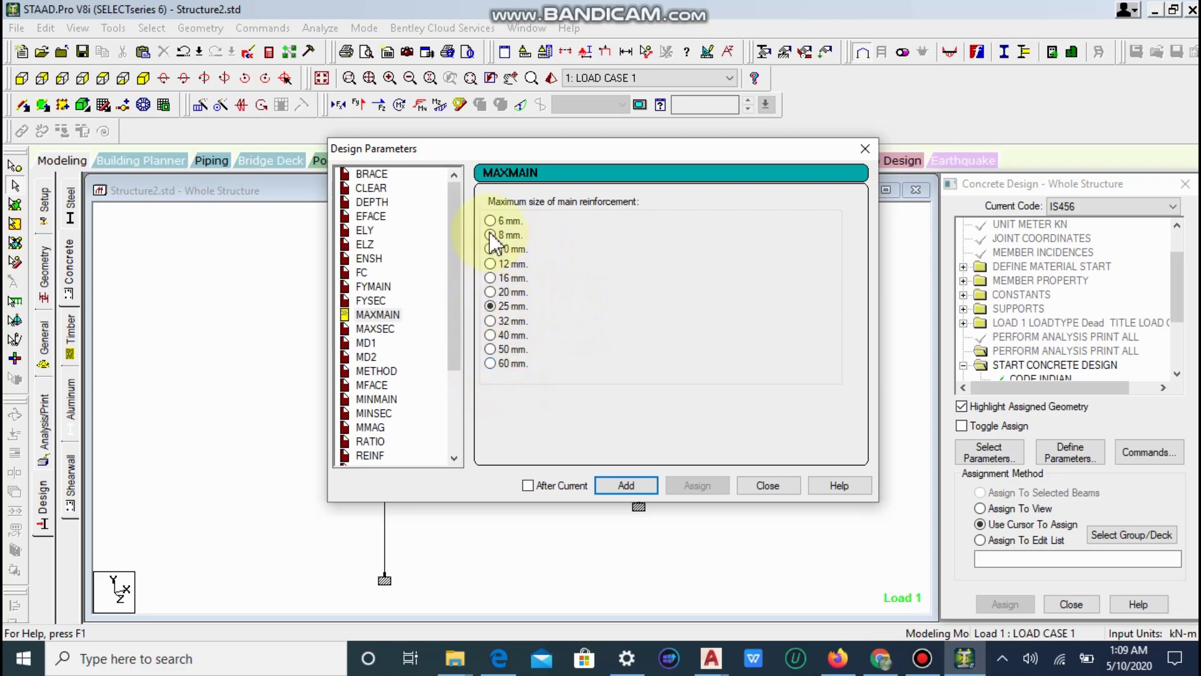
left_click(487, 363)
left_click(375, 329)
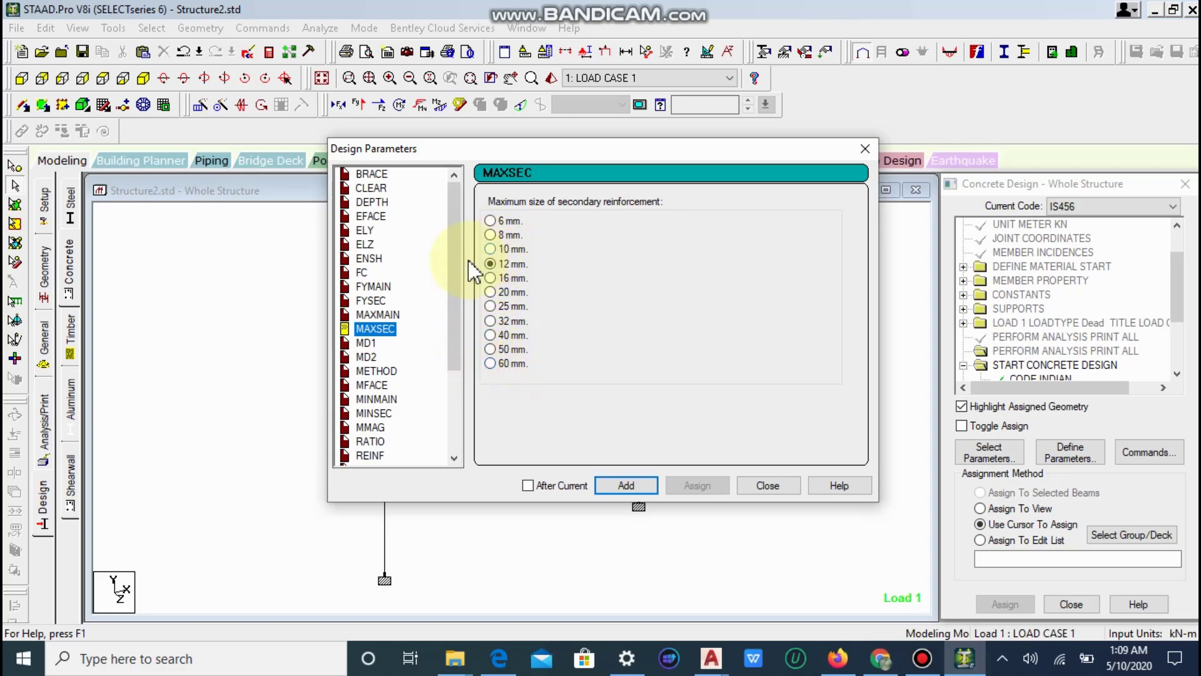
left_click(367, 342)
left_click(367, 356)
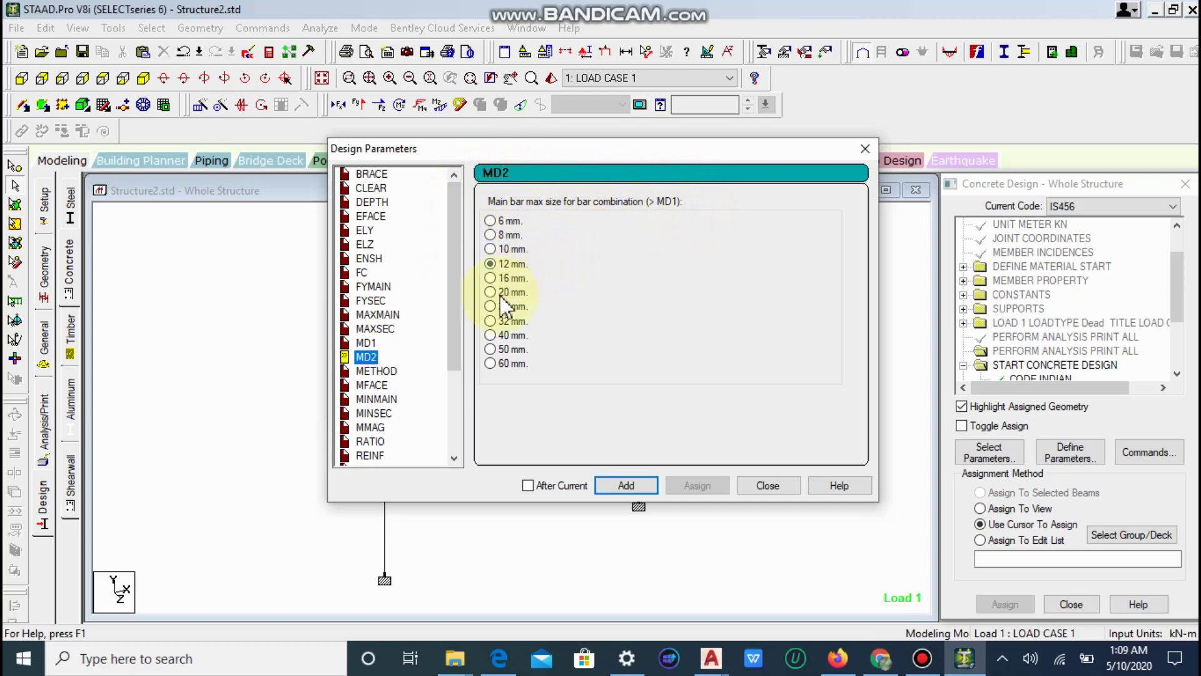
left_click(373, 385)
left_click(375, 413)
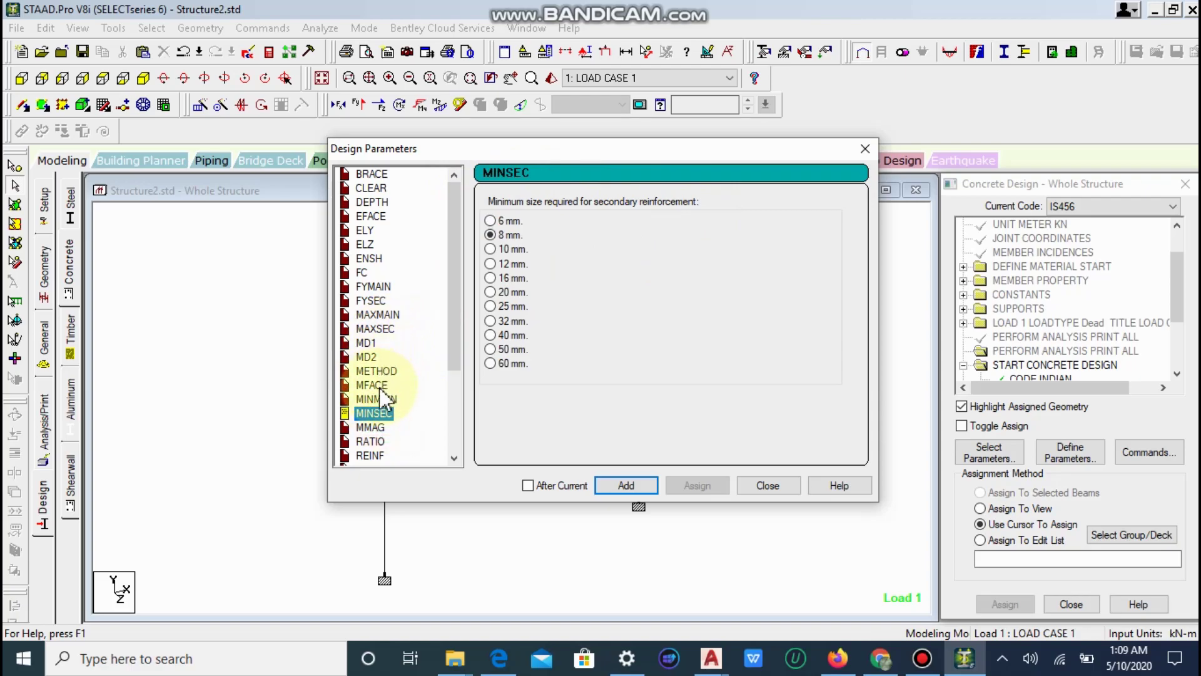
- Examine the remaining parameter settings, including MMAG, REINF, RENSH, RFACE, SFACE, SPSMAIN, TORSION, ULY and WIDTH, and review the concrete design list
scroll(381, 400, "down", 3)
left_click(369, 314)
left_click(373, 286)
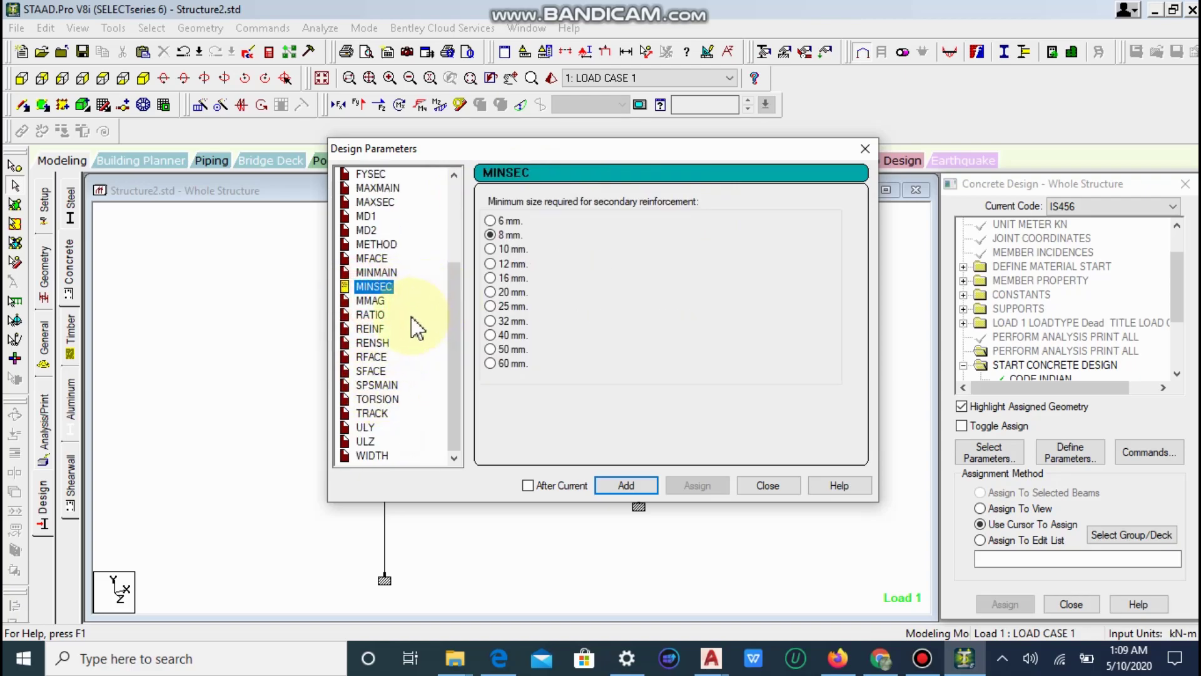
left_click(369, 301)
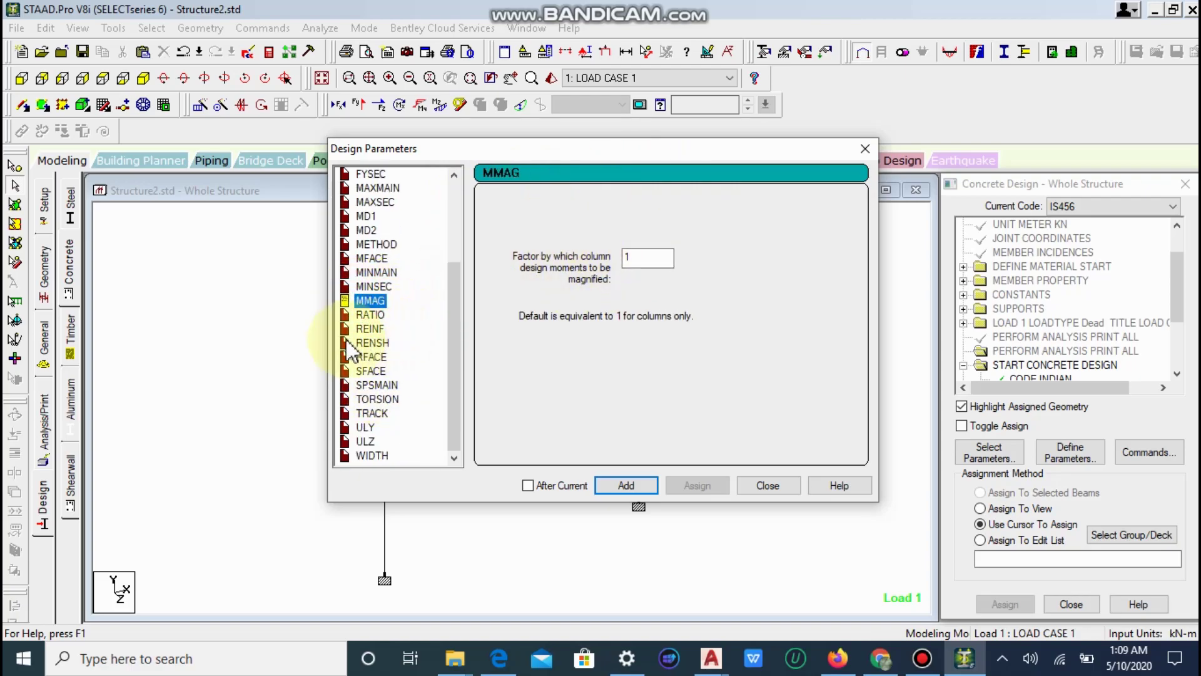
left_click(370, 329)
left_click(373, 342)
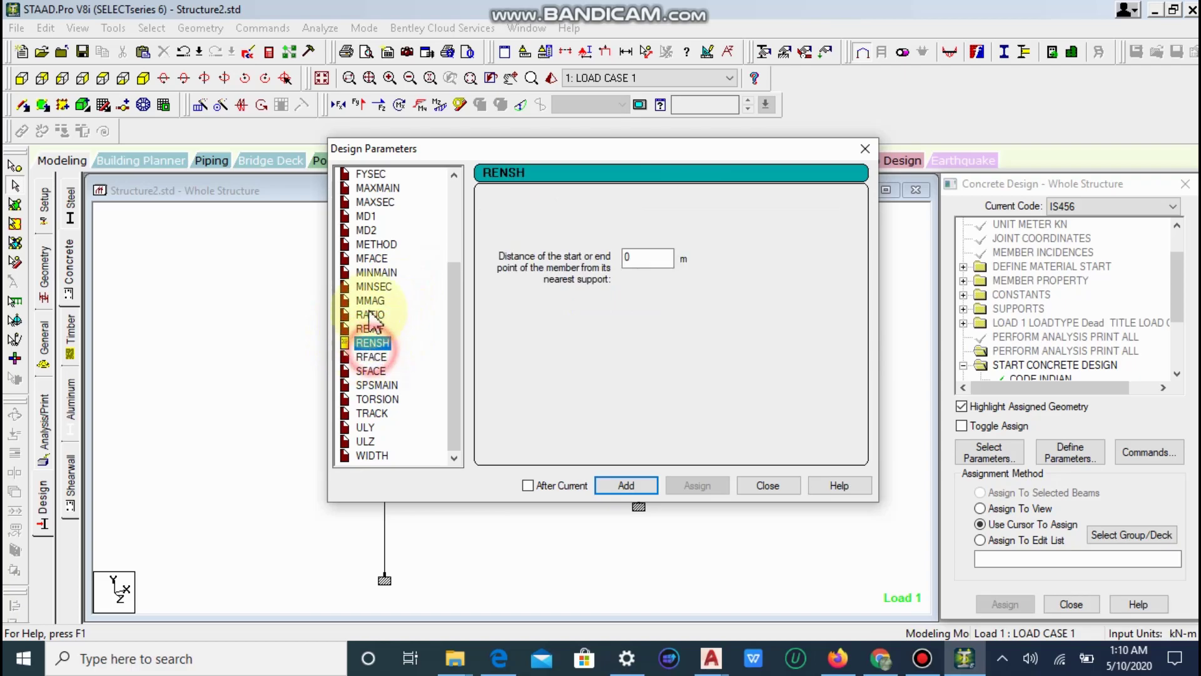
left_click(371, 356)
left_click(370, 371)
left_click(377, 385)
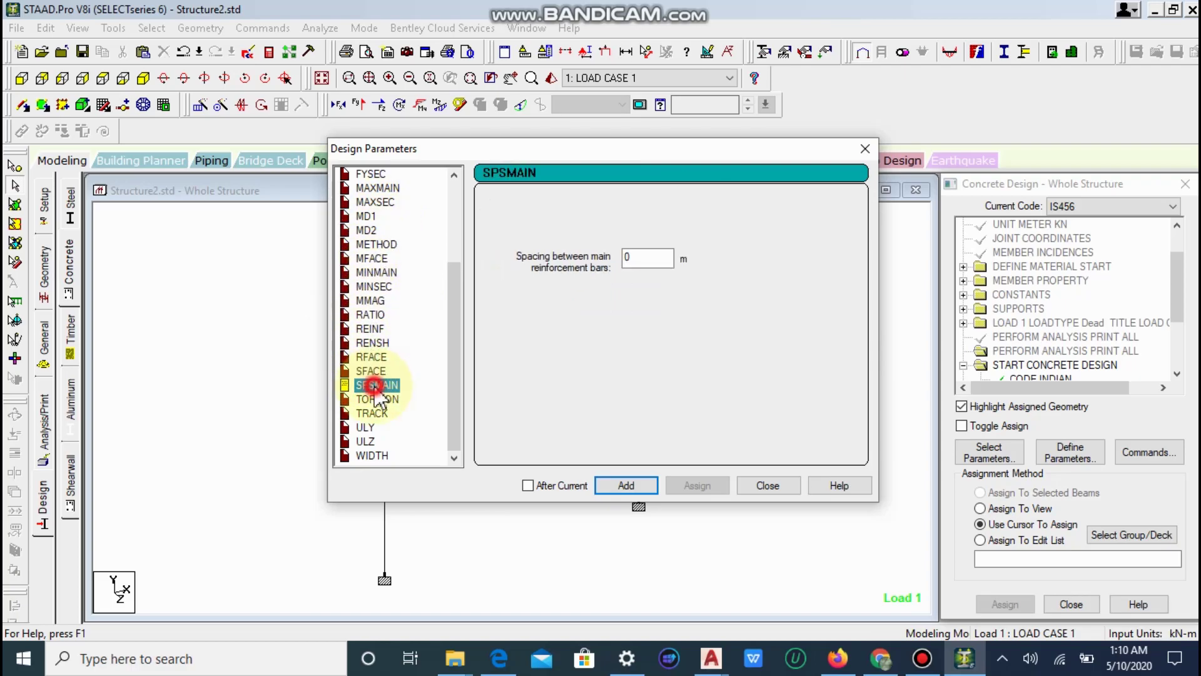
left_click(377, 398)
left_click(366, 427)
left_click(370, 455)
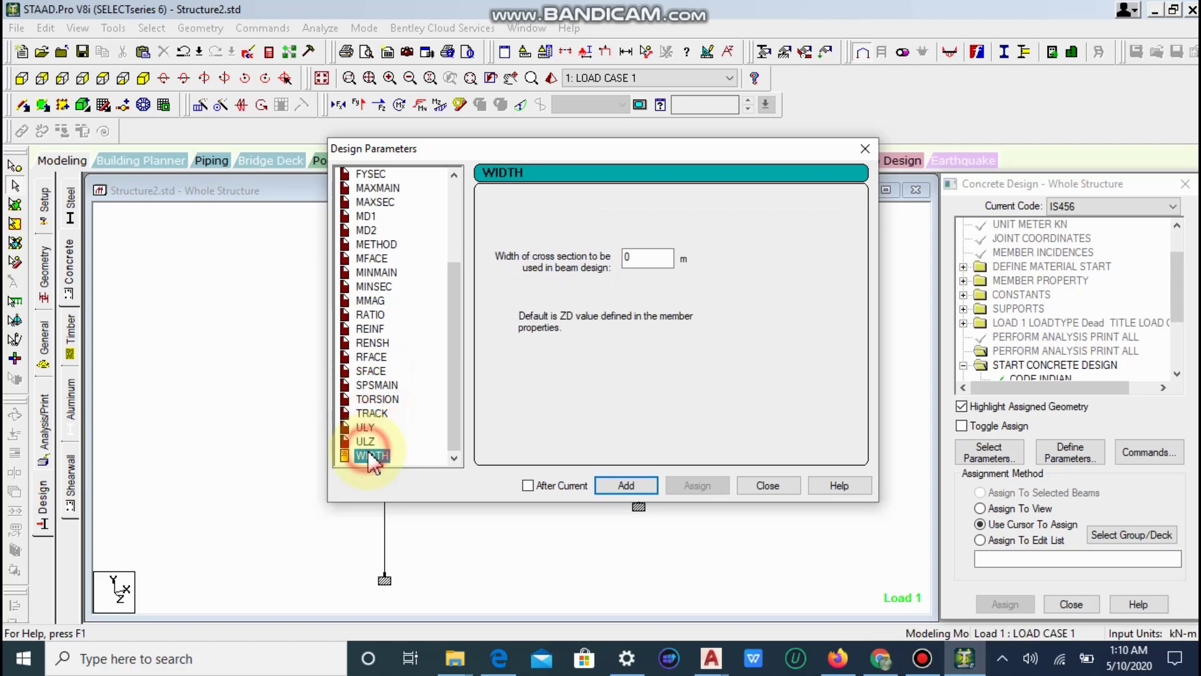
left_click(768, 485)
scroll(1120, 322, "down", 1)
scroll(1073, 365, "down", 2)
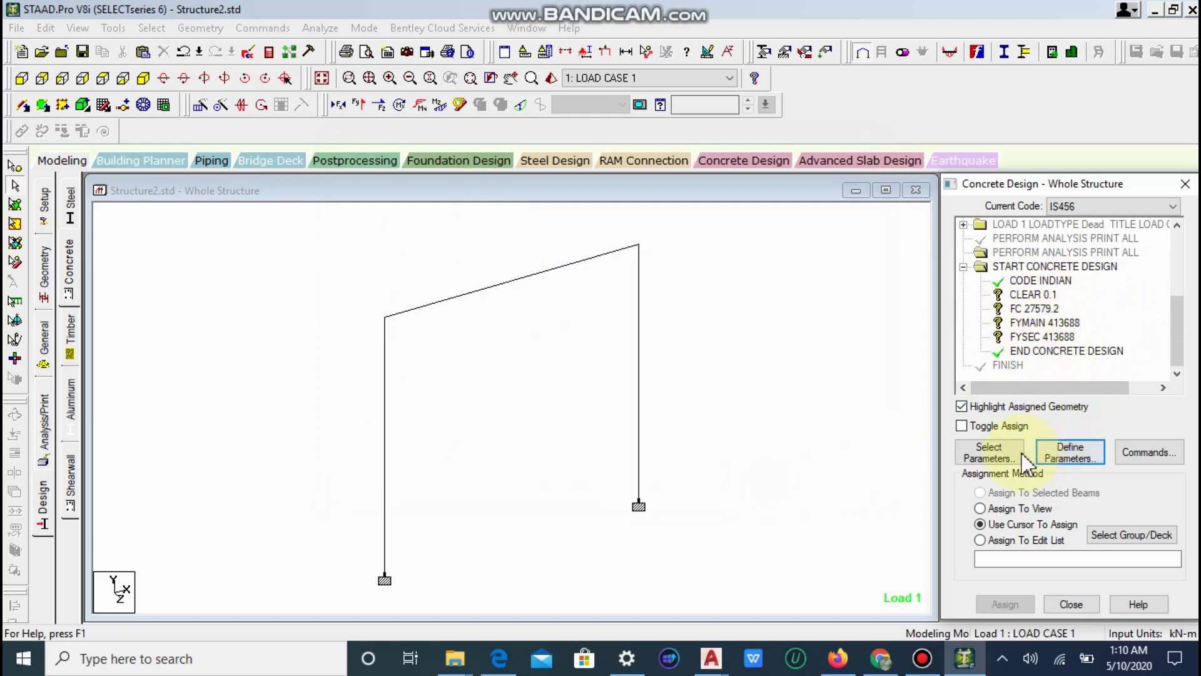
- Add the MAXMAIN parameter at 60 mm and the MAXSEC parameter at 12 mm to the concrete design
left_click(1069, 462)
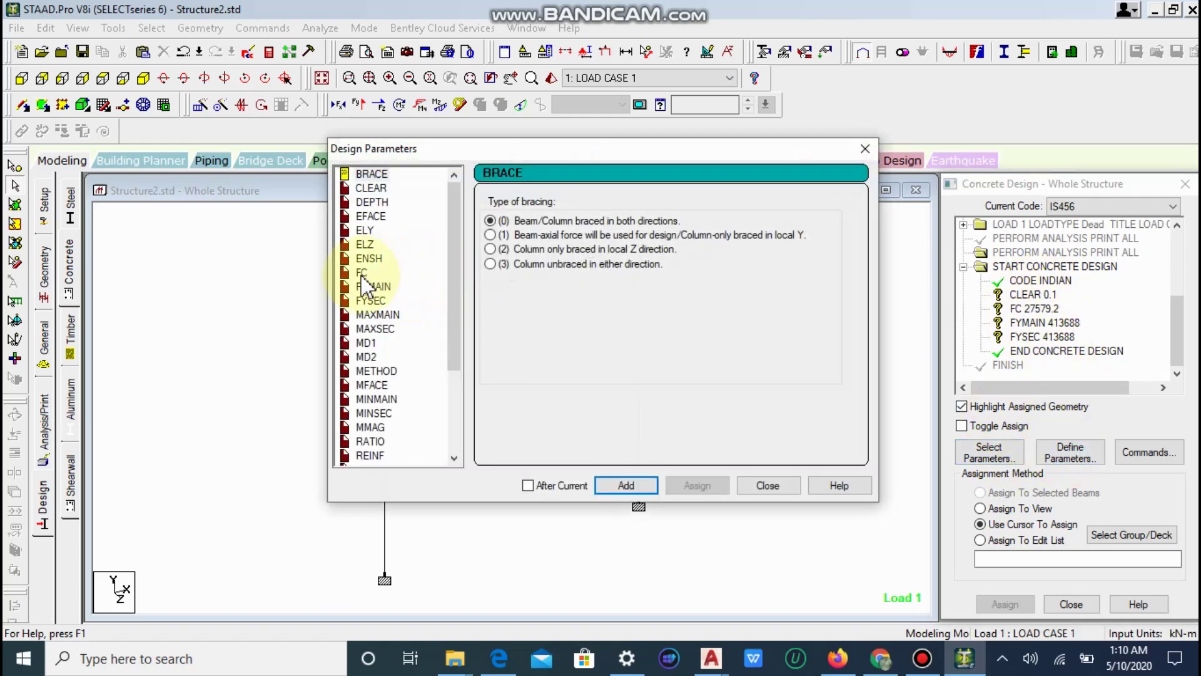
left_click(362, 272)
left_click(374, 329)
left_click(377, 315)
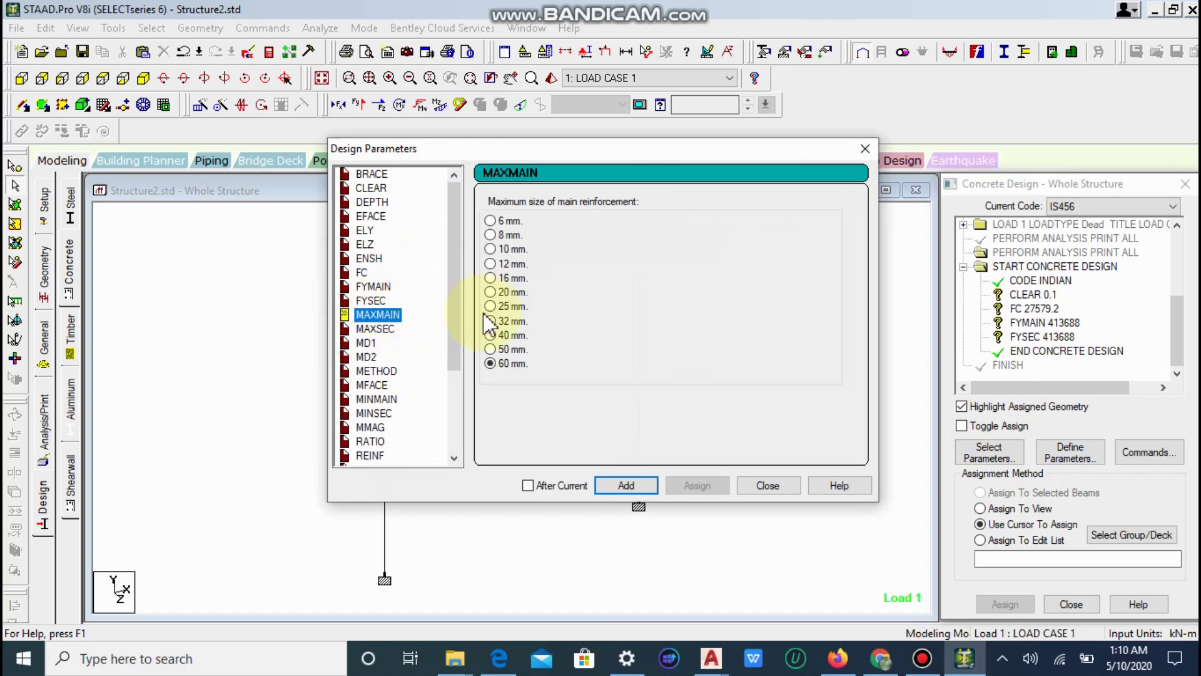
left_click(643, 486)
left_click(375, 329)
left_click(620, 485)
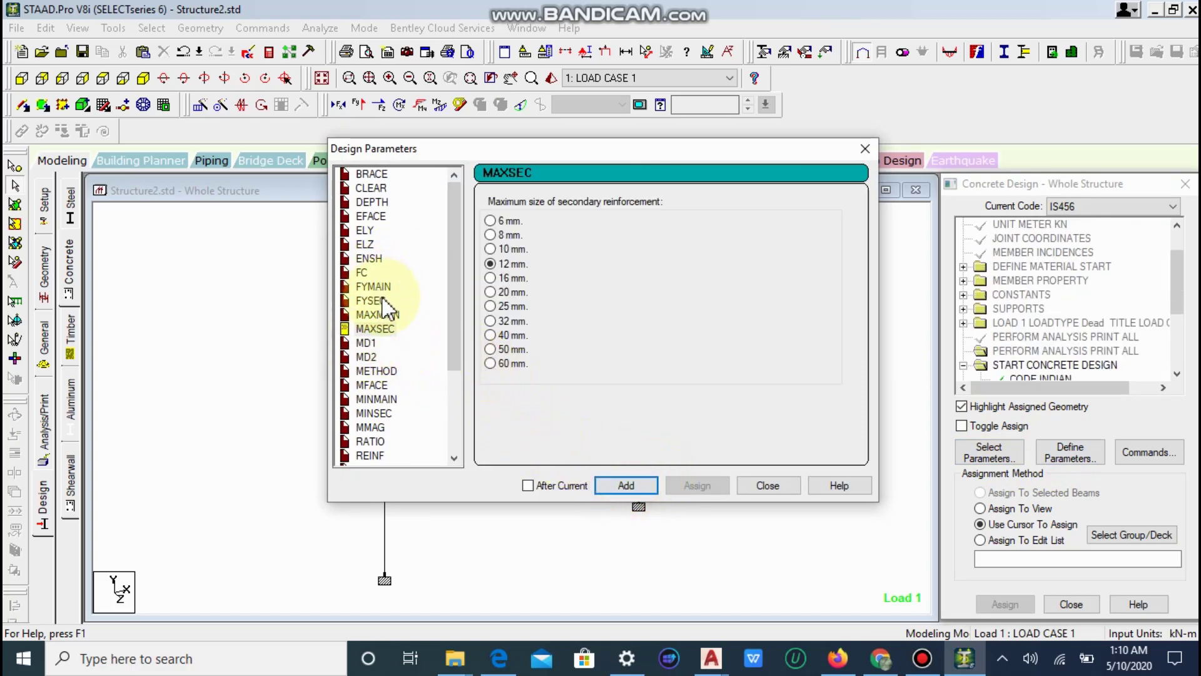
left_click(750, 486)
- Add the DESIGN BEAM, DESIGN COLUMN and TAKE OFF commands to the concrete design
left_click(1147, 451)
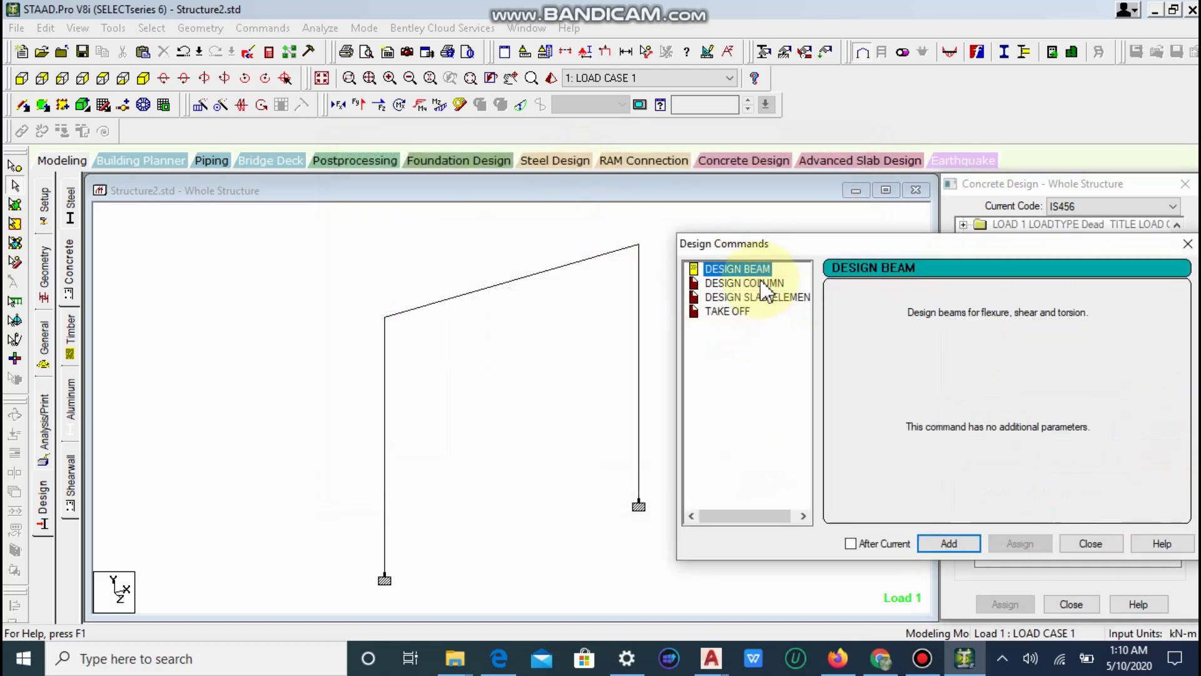
left_click(954, 543)
left_click(770, 282)
left_click(949, 543)
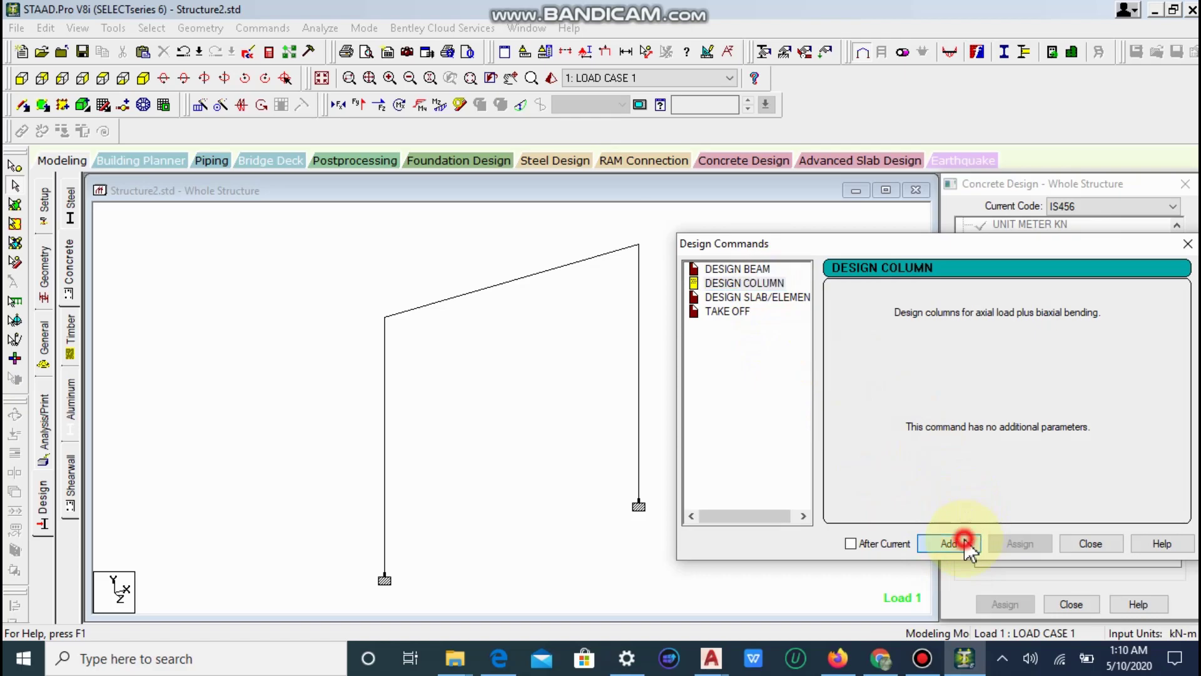
left_click(727, 311)
left_click(949, 543)
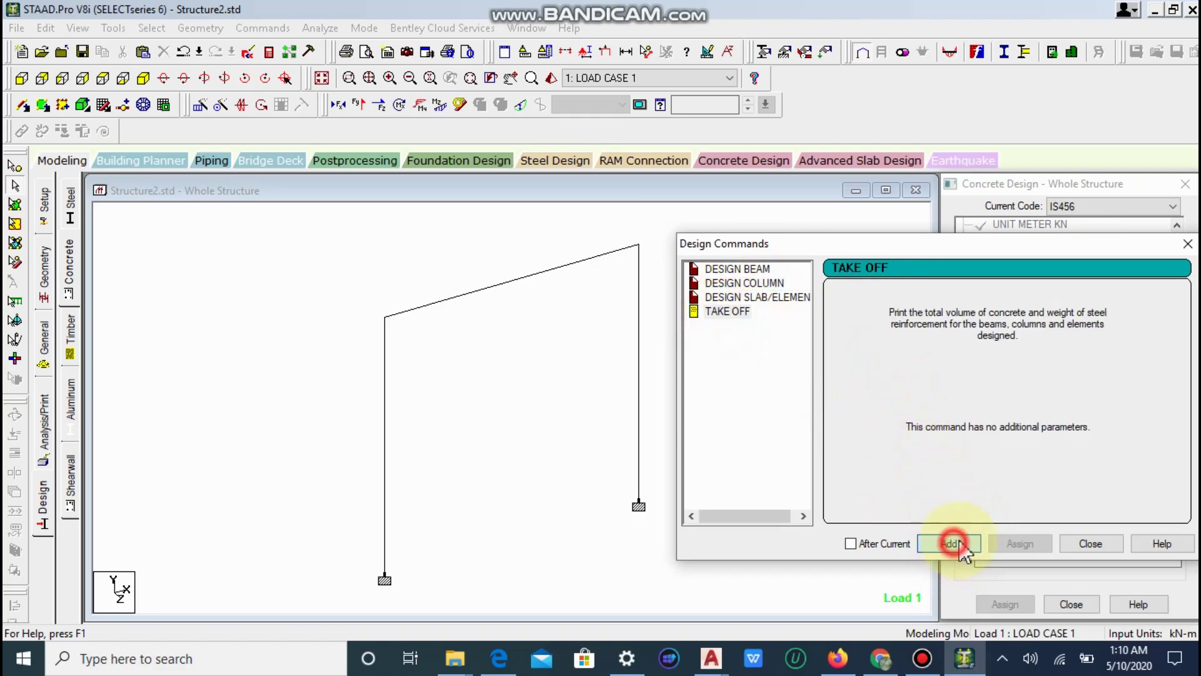
left_click(1091, 542)
- Assign the CLEAR 0.1 parameter to the whole view and accept the assignment method
scroll(1051, 331, "down", 4)
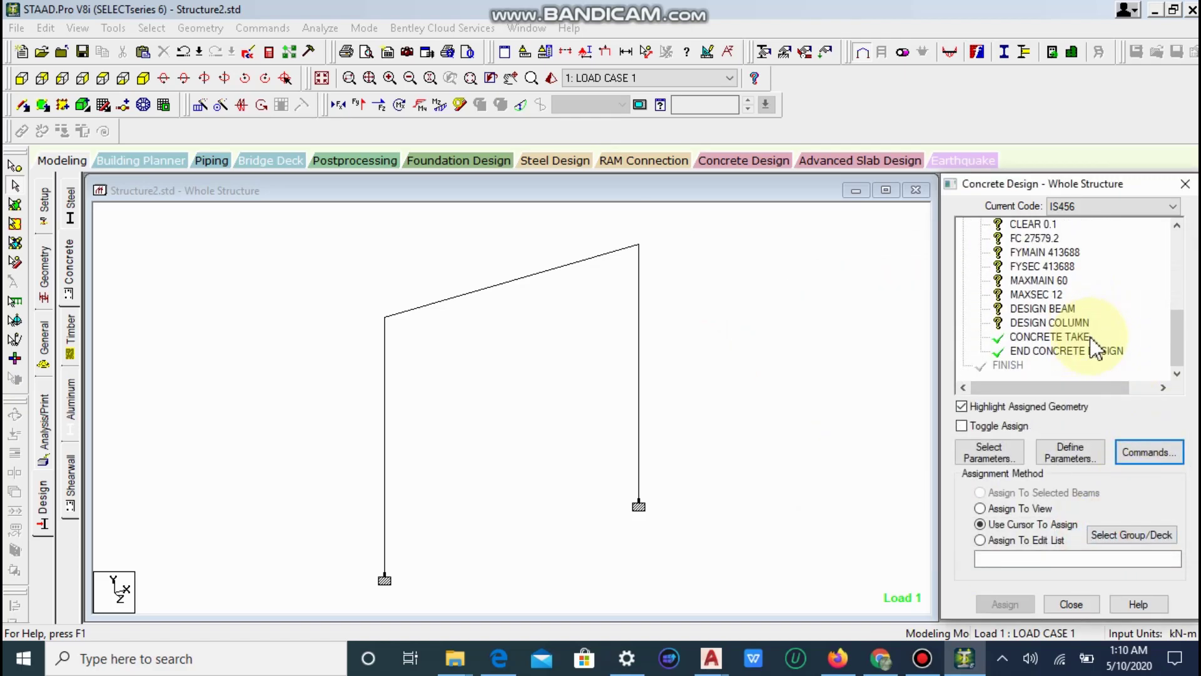
scroll(1058, 263, "up", 1)
left_click(1079, 241)
left_click(1020, 238)
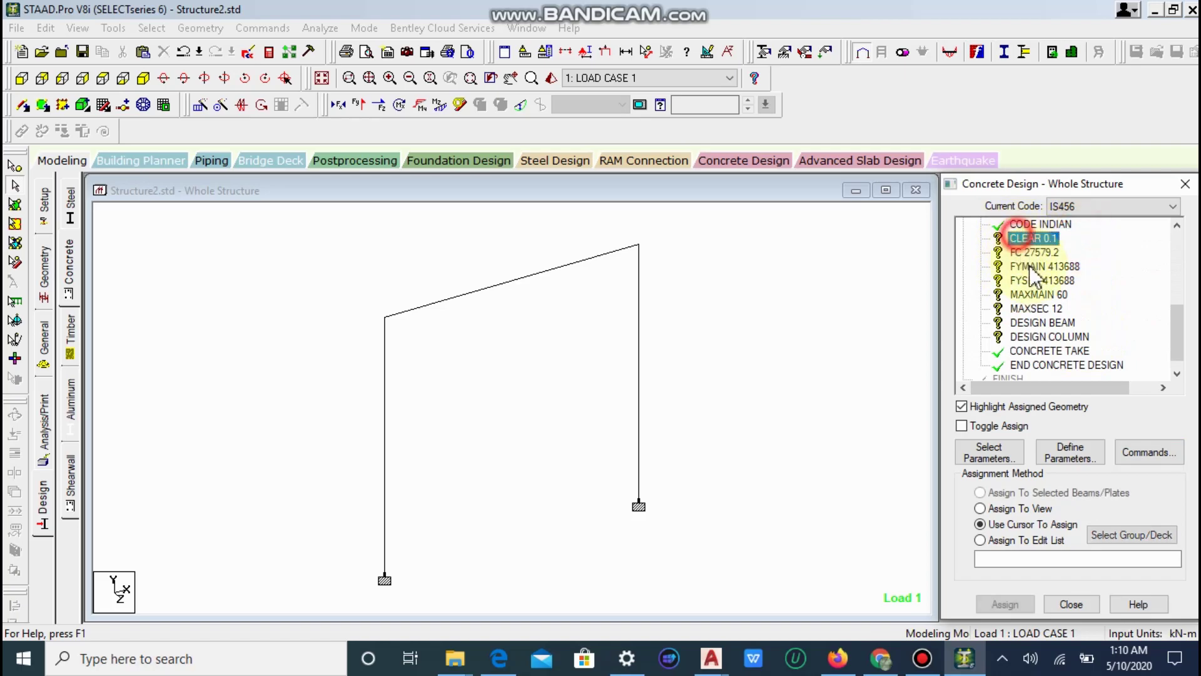
left_click(980, 508)
left_click(1006, 604)
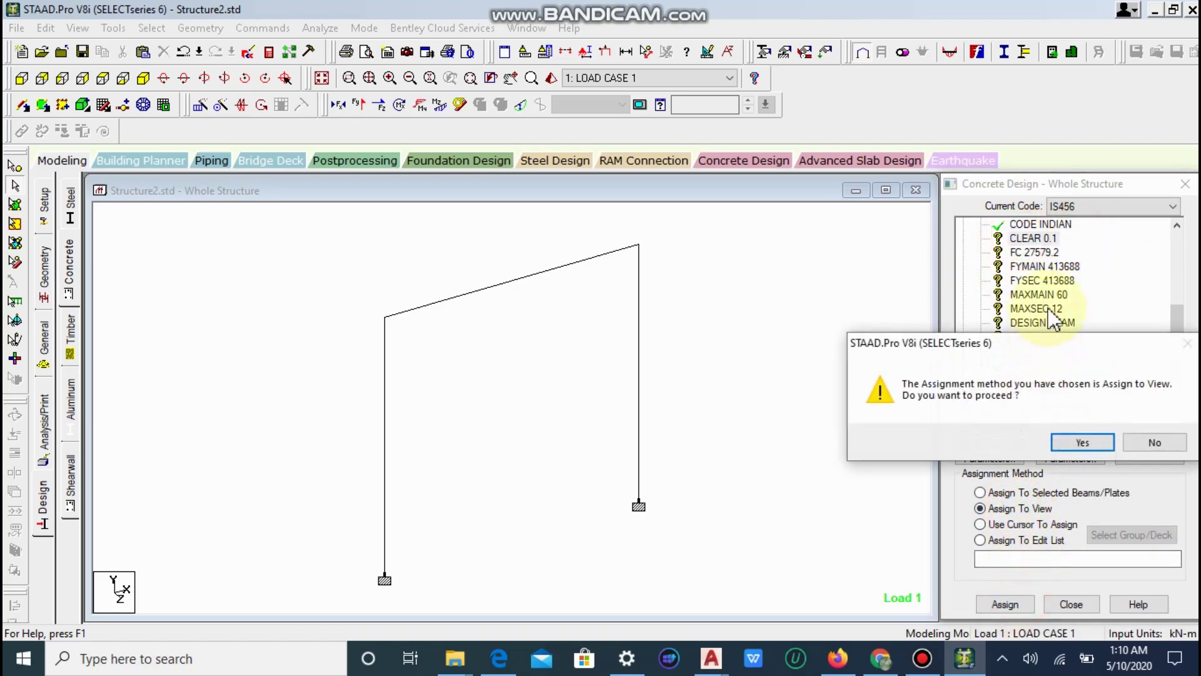
left_click(1075, 440)
left_click(1044, 266)
left_click(1042, 252)
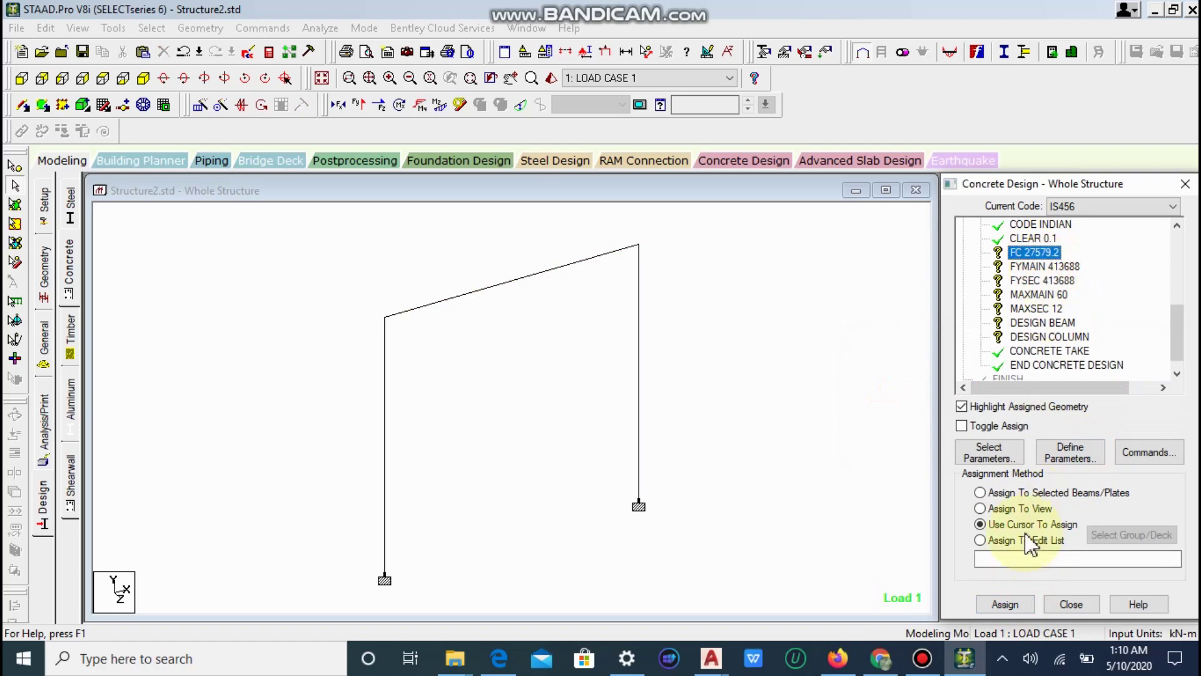
left_click(1006, 604)
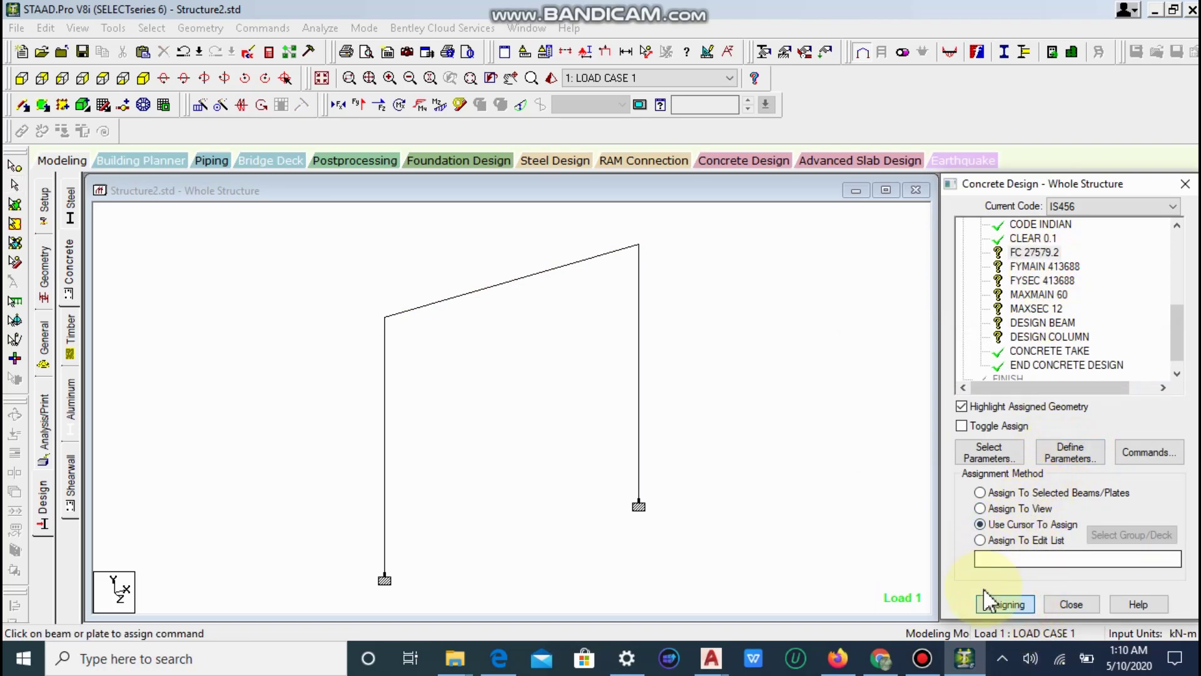
left_click(1071, 601)
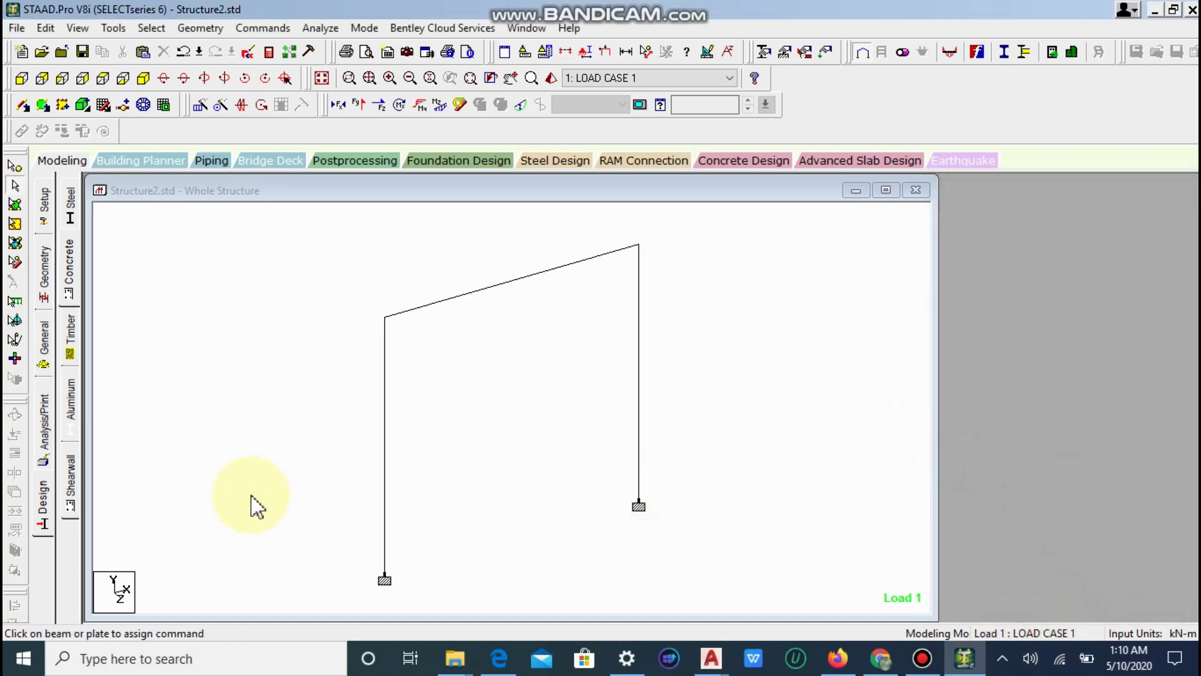
- Reopen the concrete design settings and assign the FC 27579.2 parameter to the whole view
left_click(40, 498)
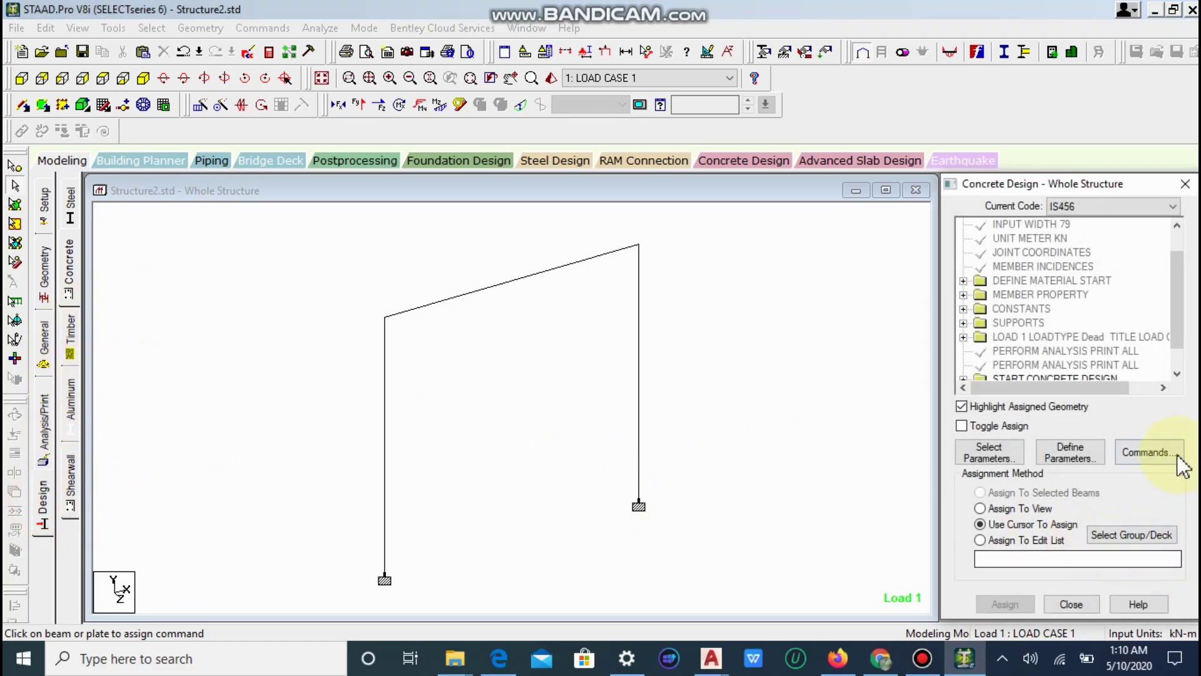
scroll(1076, 338, "down", 1)
double_click(1076, 352)
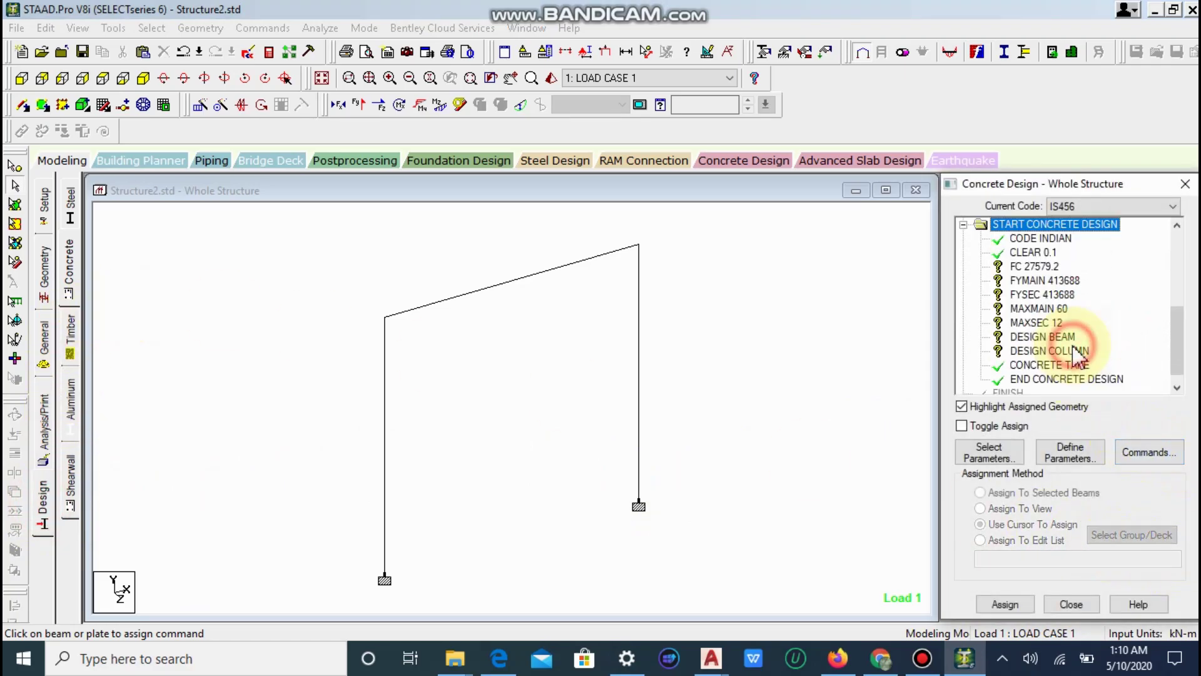
left_click(1009, 267)
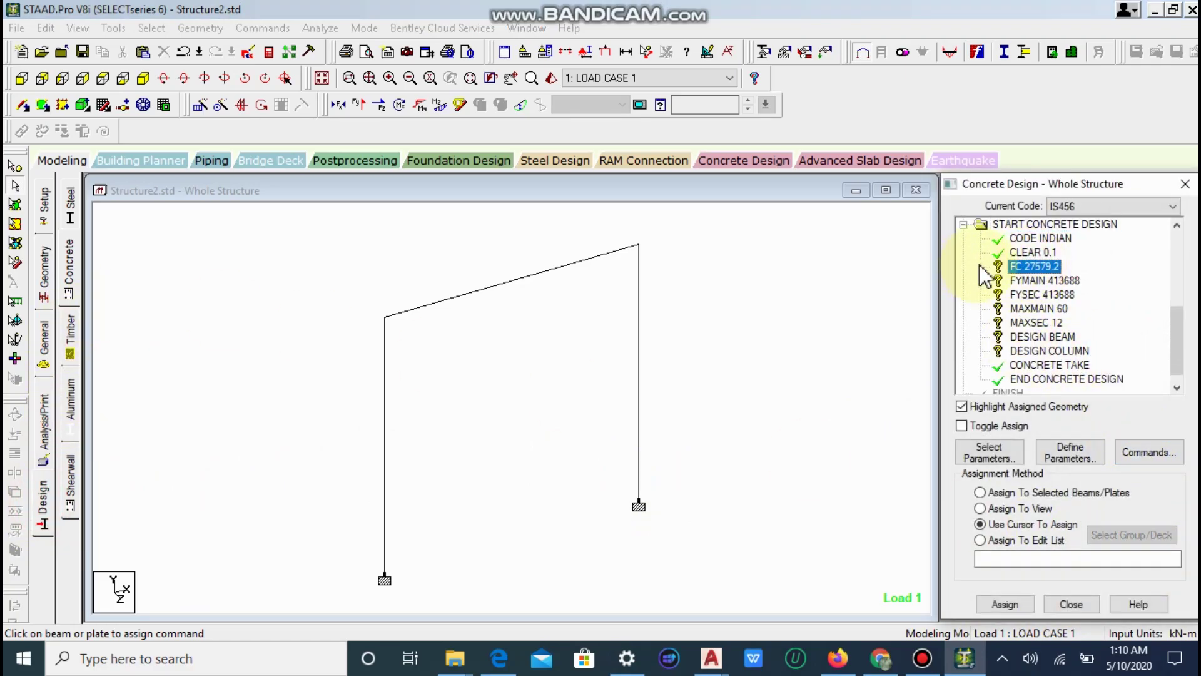
key("Left")
key("Left")
double_click(1100, 368)
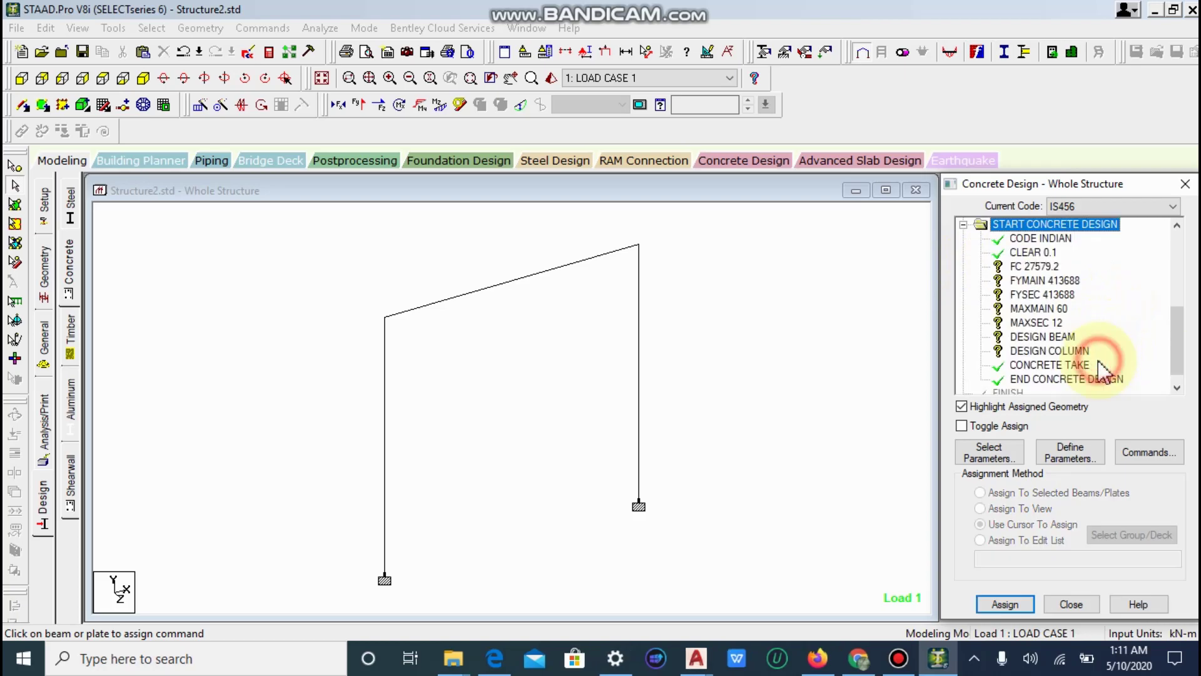
left_click(1035, 268)
left_click(993, 512)
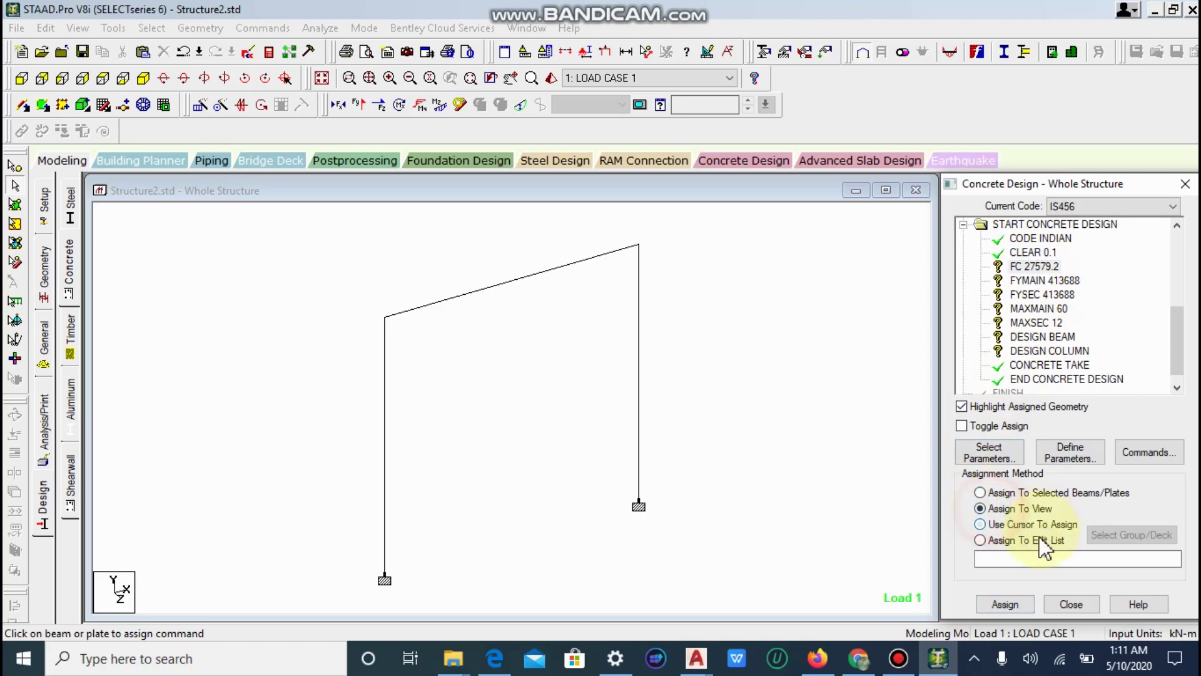
left_click(1002, 603)
left_click(1082, 443)
- Assign the FYMAIN 413688 and FYSEC 413688 parameters to the whole view, accepting the assignment method each time
left_click(1045, 280)
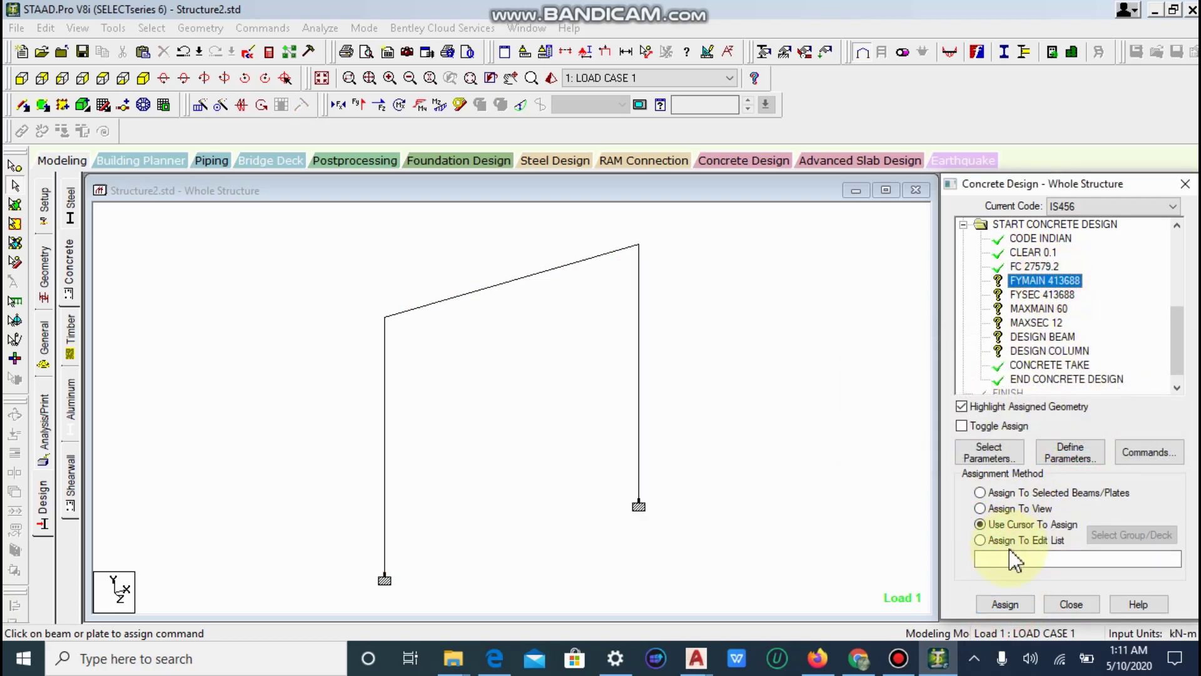
left_click(1001, 508)
left_click(1004, 603)
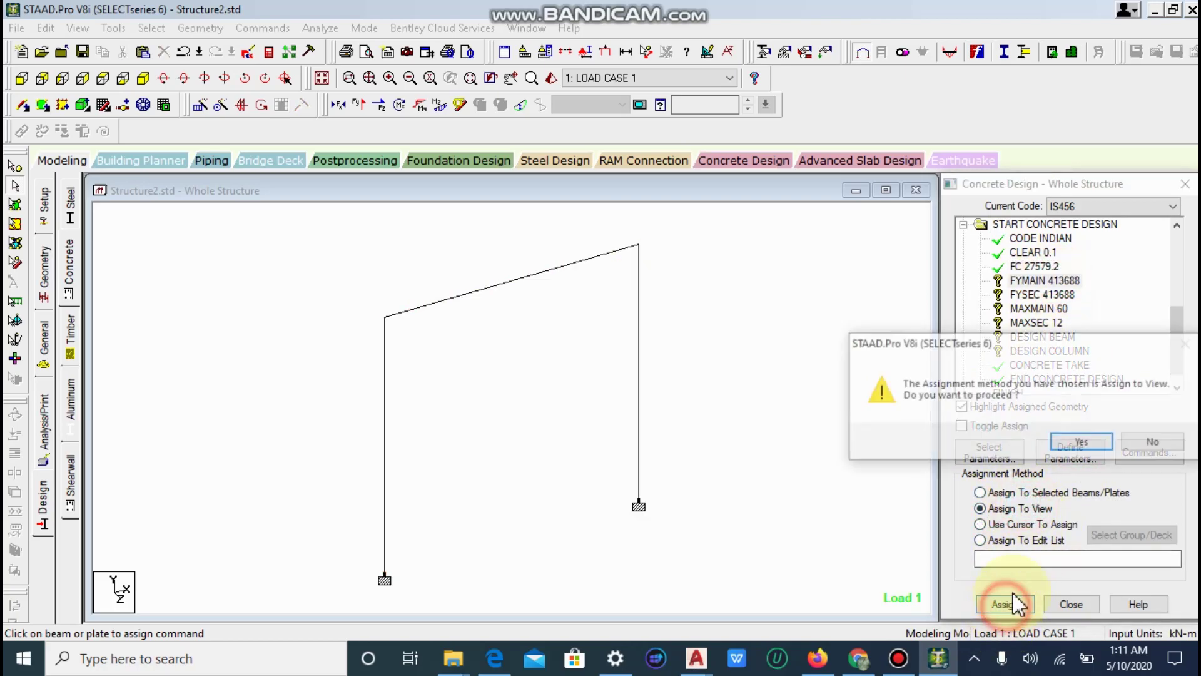
left_click(1080, 441)
left_click(1042, 294)
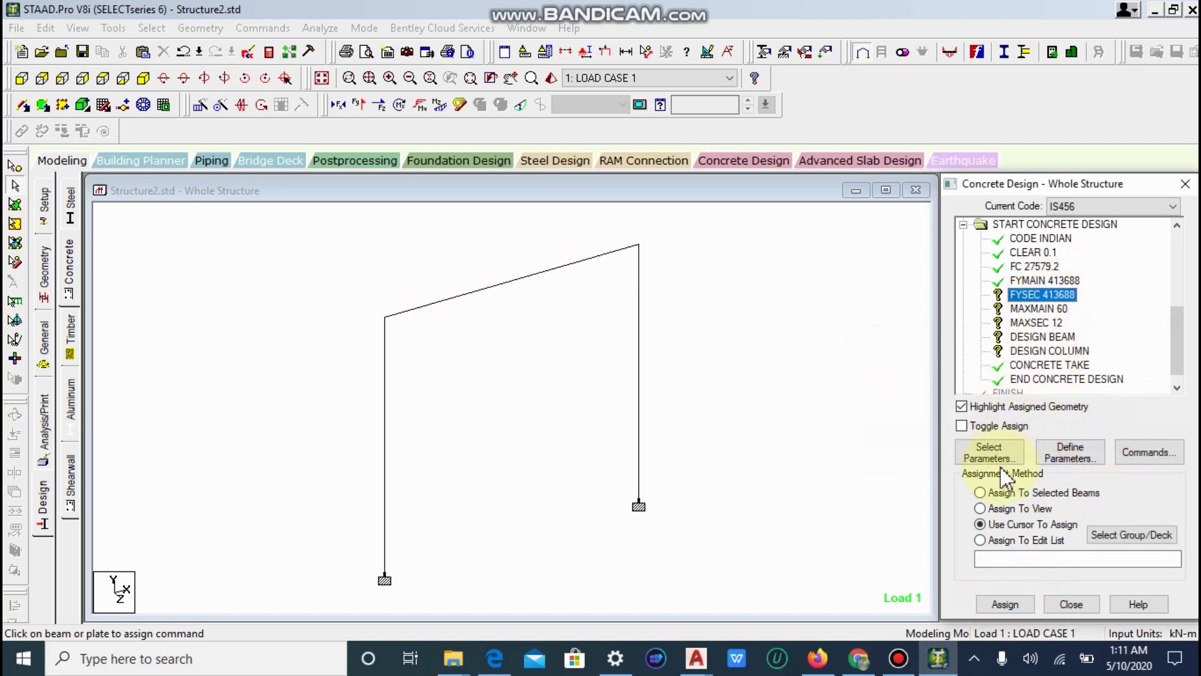
left_click(1001, 508)
left_click(1005, 602)
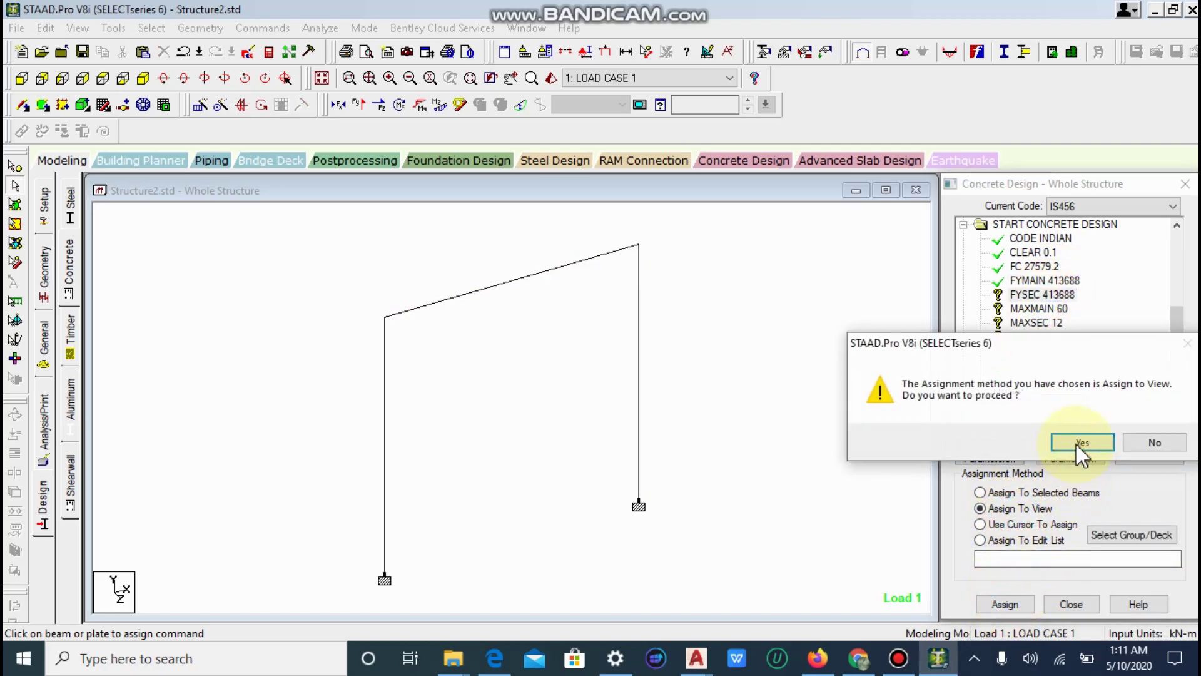
left_click(1075, 442)
- Accept the auto-save, overwriting the existing results, and assign the MAXMAIN 60 parameter to the whole view
left_click(1038, 308)
left_click(1001, 524)
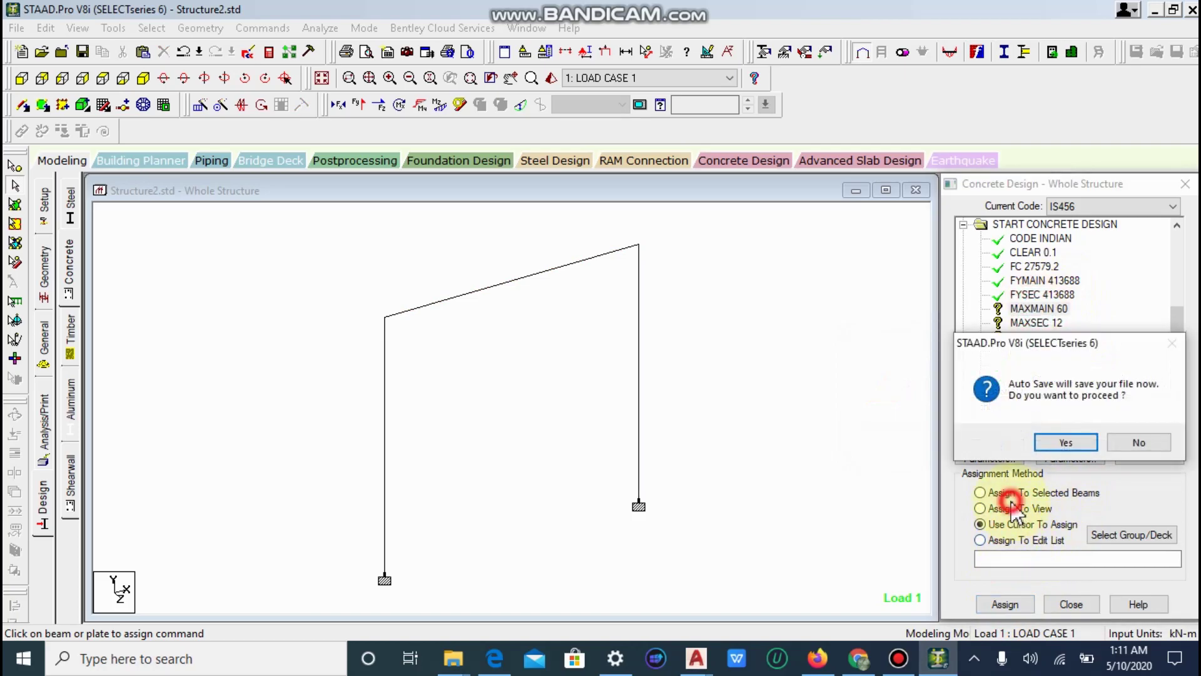
left_click(1066, 441)
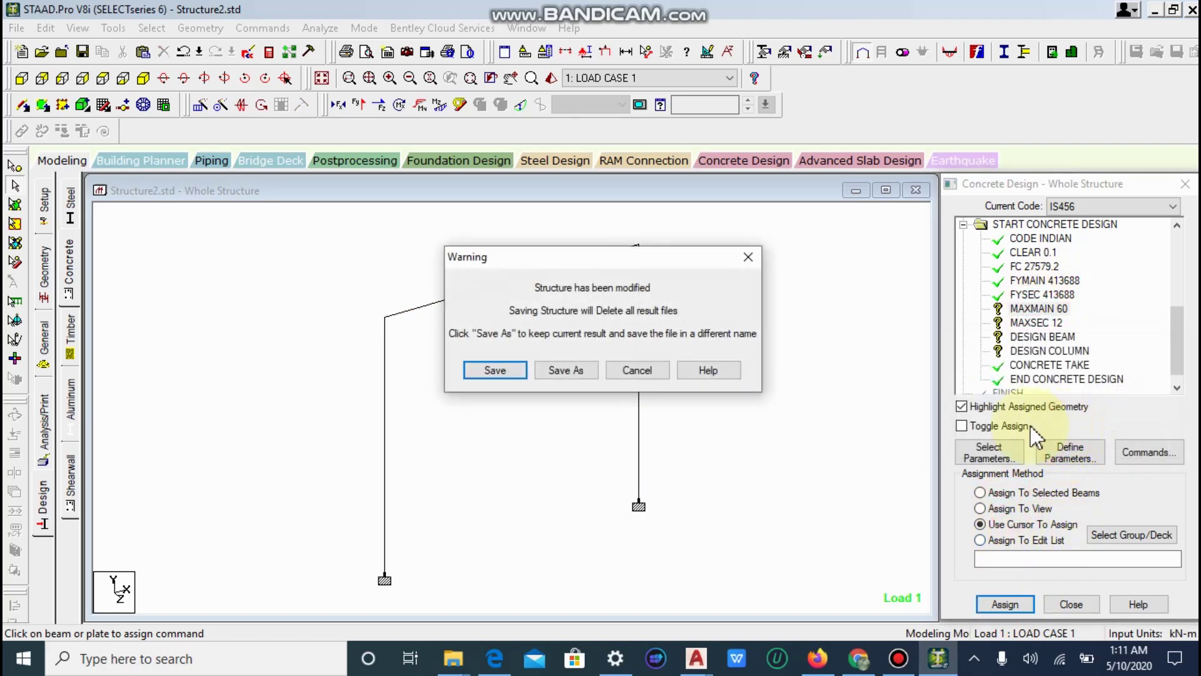
left_click(495, 372)
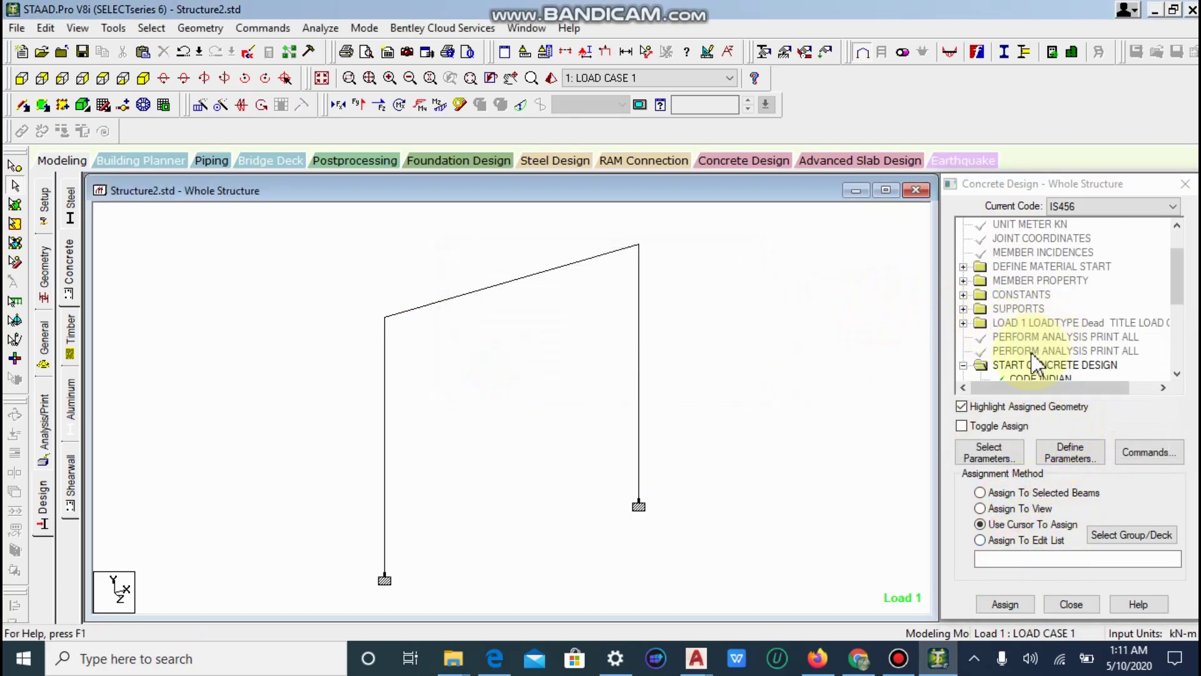
left_click(1033, 367)
scroll(1057, 350, "down", 3)
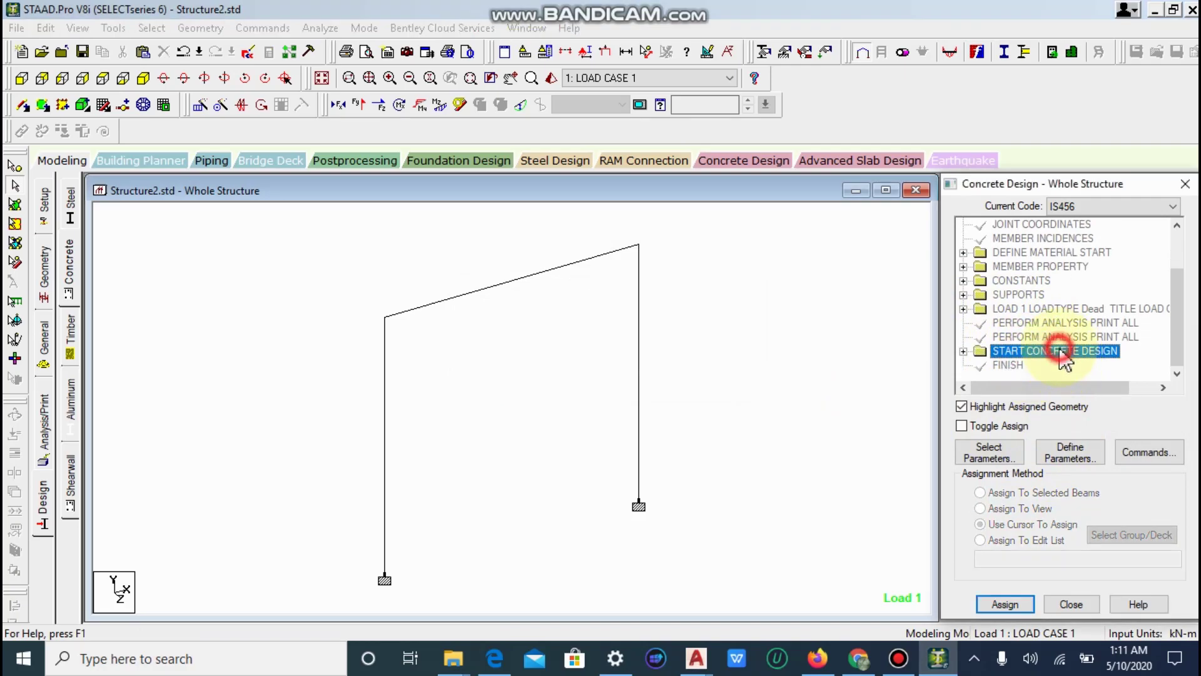
left_click(1039, 308)
left_click(980, 508)
left_click(1005, 604)
left_click(1076, 441)
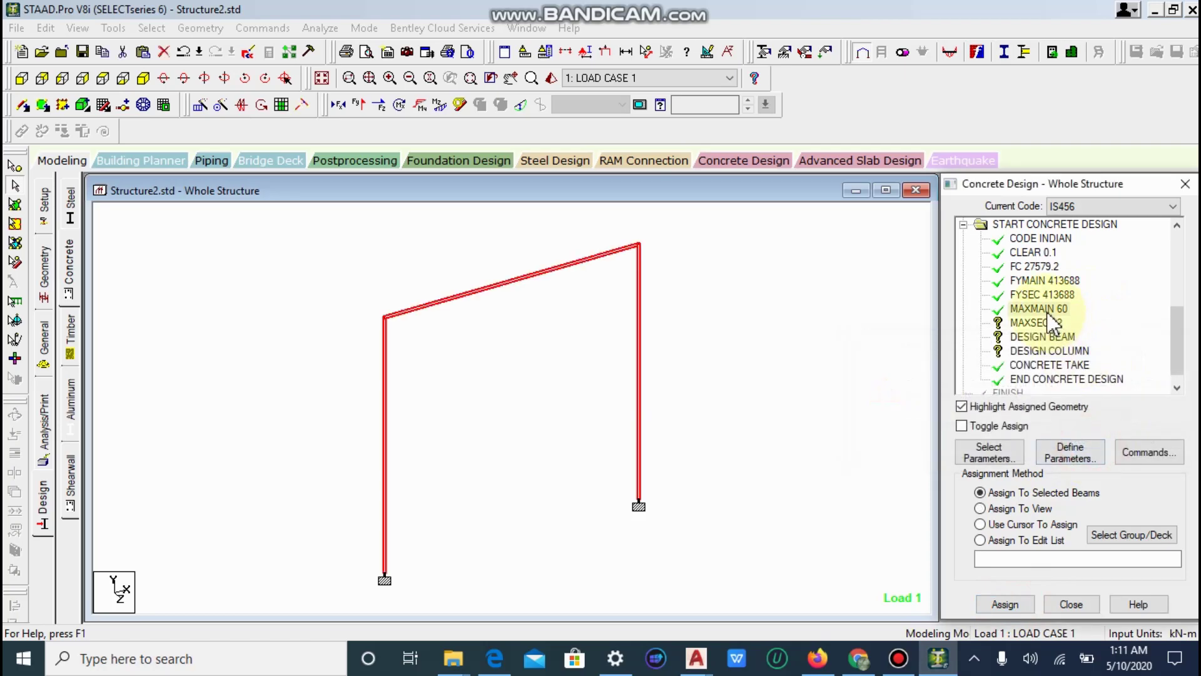
- Assign the MAXSEC 12 parameter to the whole view and accept the assignment method
left_click(1036, 322)
left_click(980, 508)
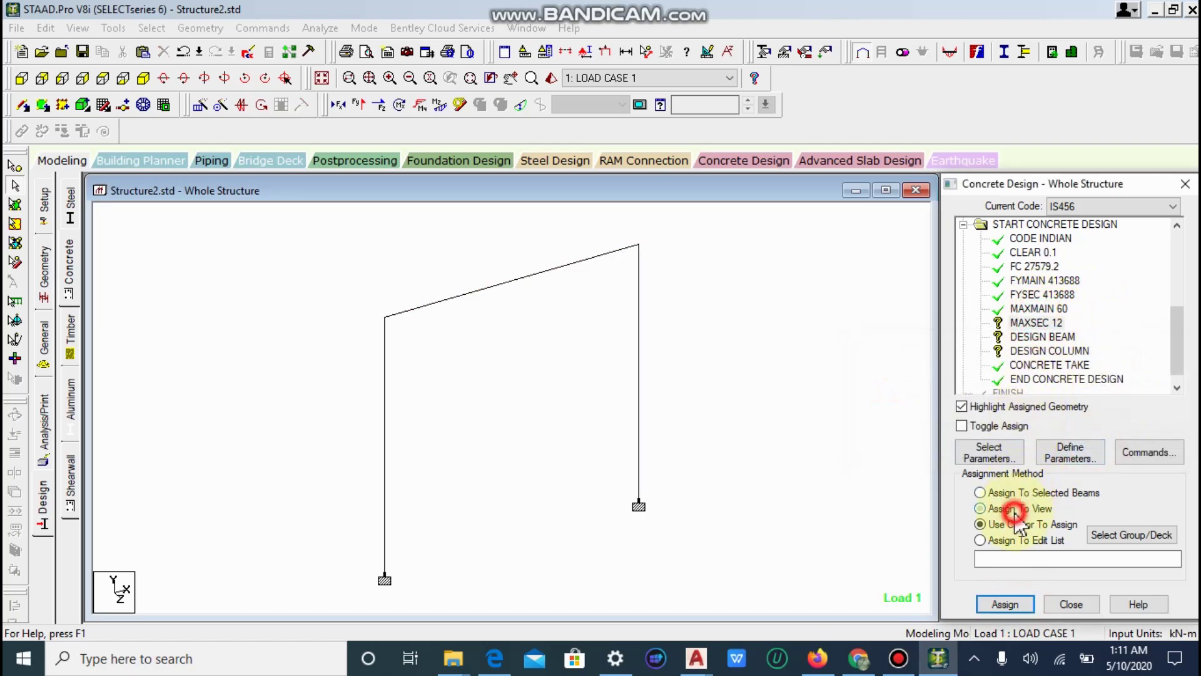
left_click(1001, 604)
left_click(1077, 441)
- Assign the DESIGN BEAM and DESIGN COLUMN commands to the whole view
left_click(1035, 338)
left_click(980, 508)
left_click(1004, 604)
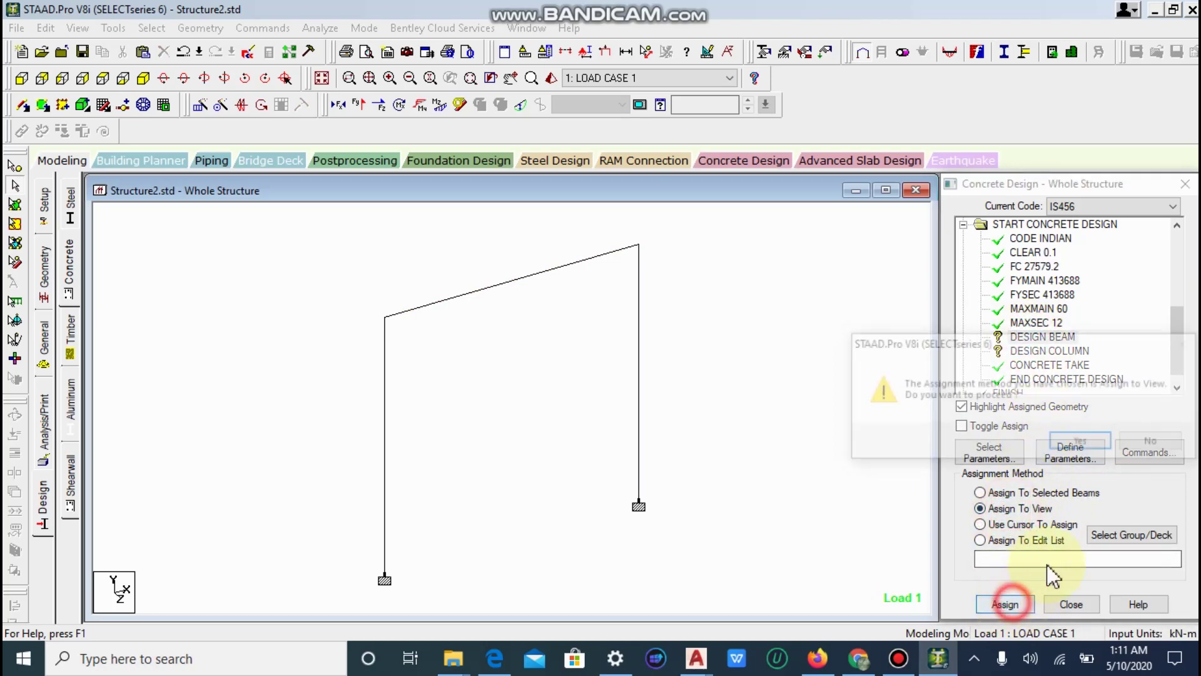
left_click(1084, 443)
left_click(1045, 350)
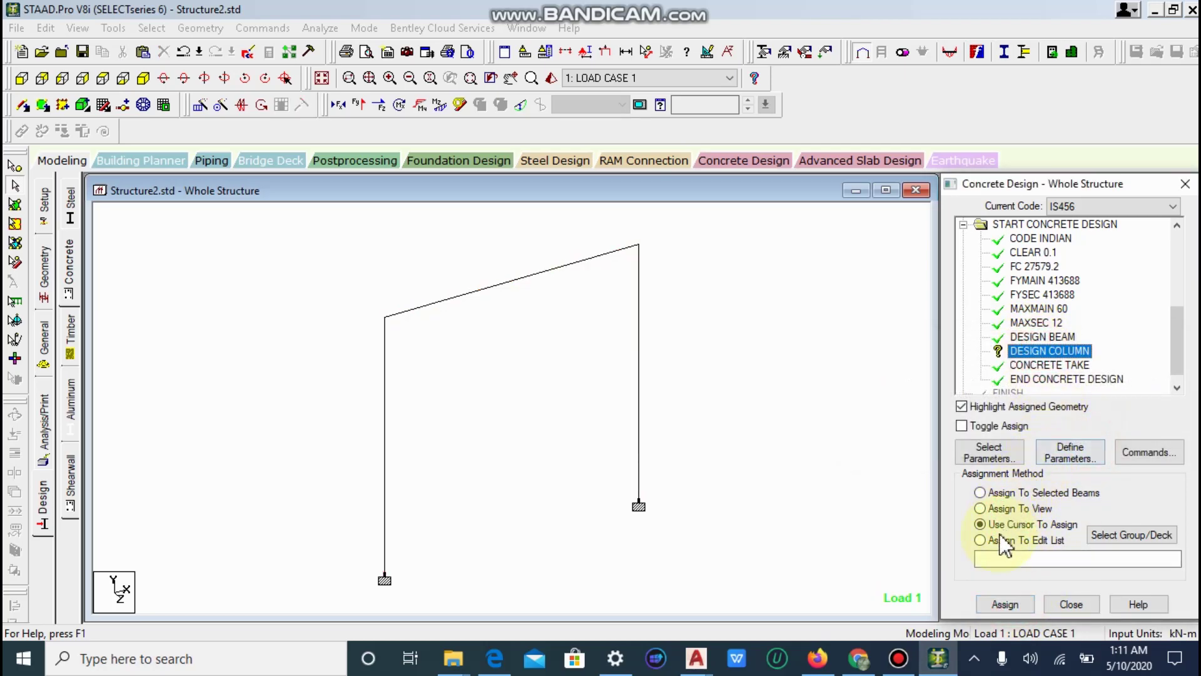
left_click(980, 508)
left_click(1004, 604)
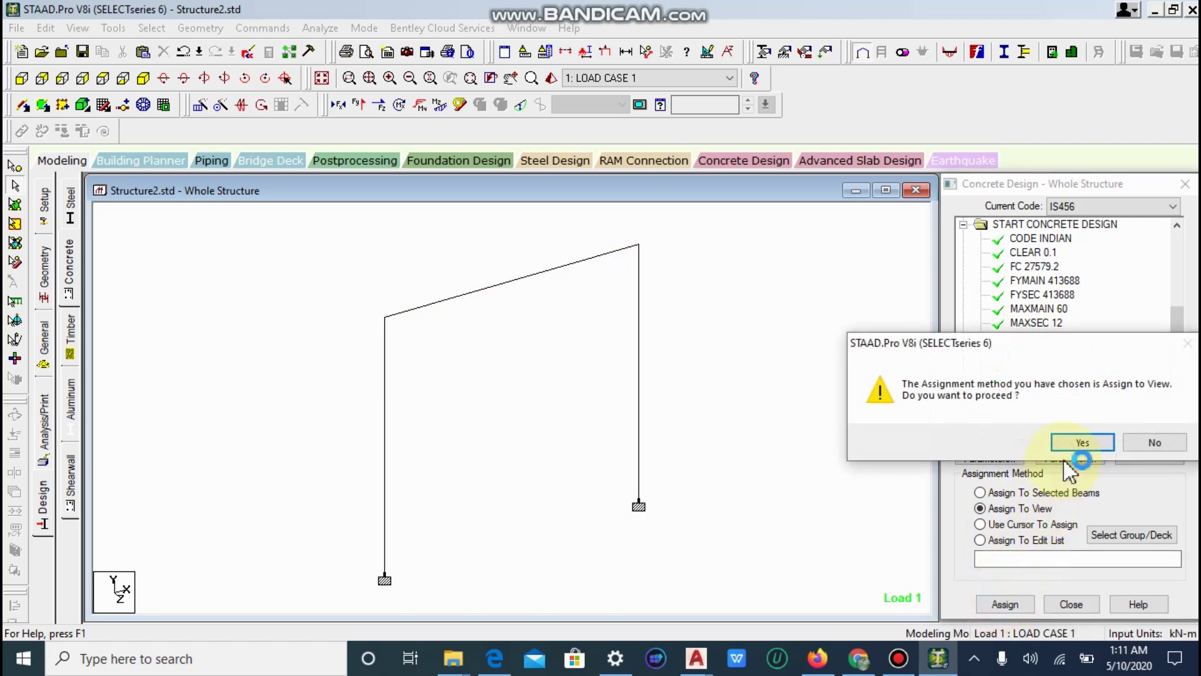
left_click(1075, 441)
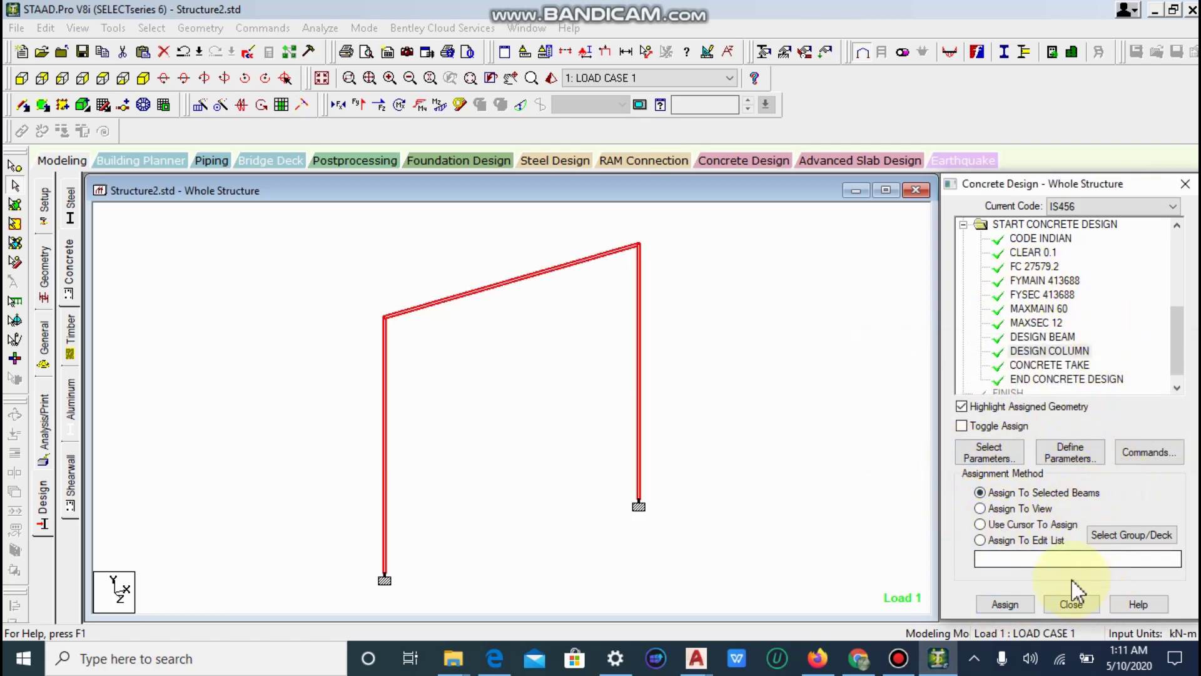
left_click(922, 658)
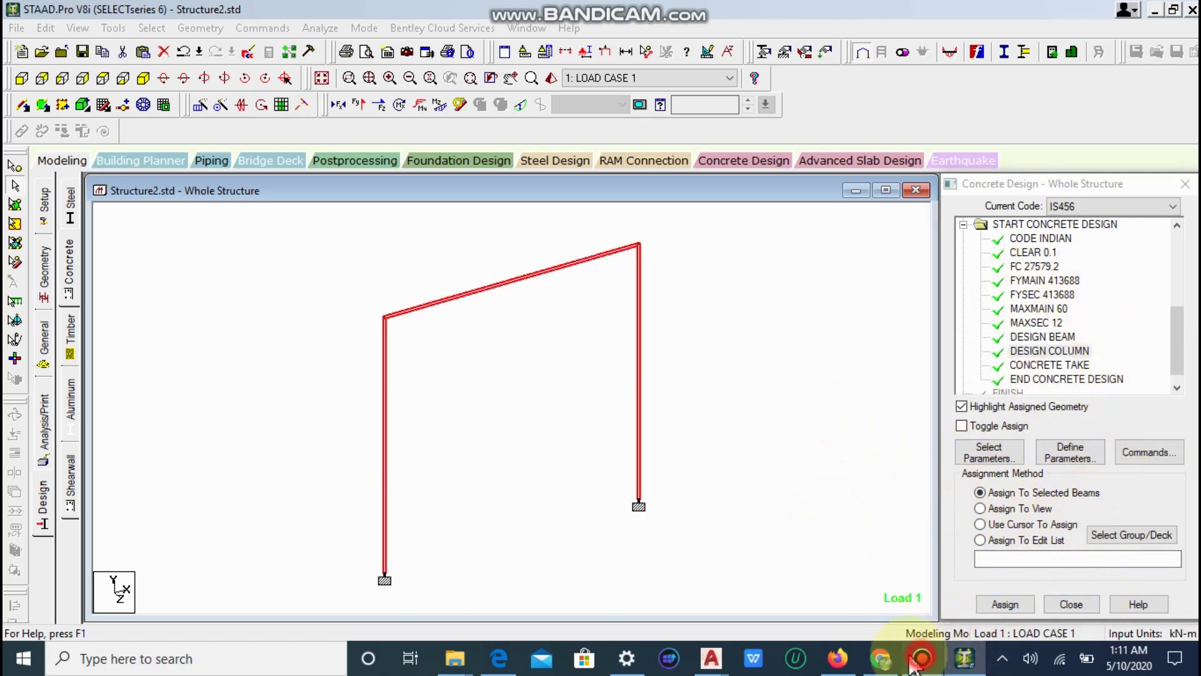
left_click(645, 29)
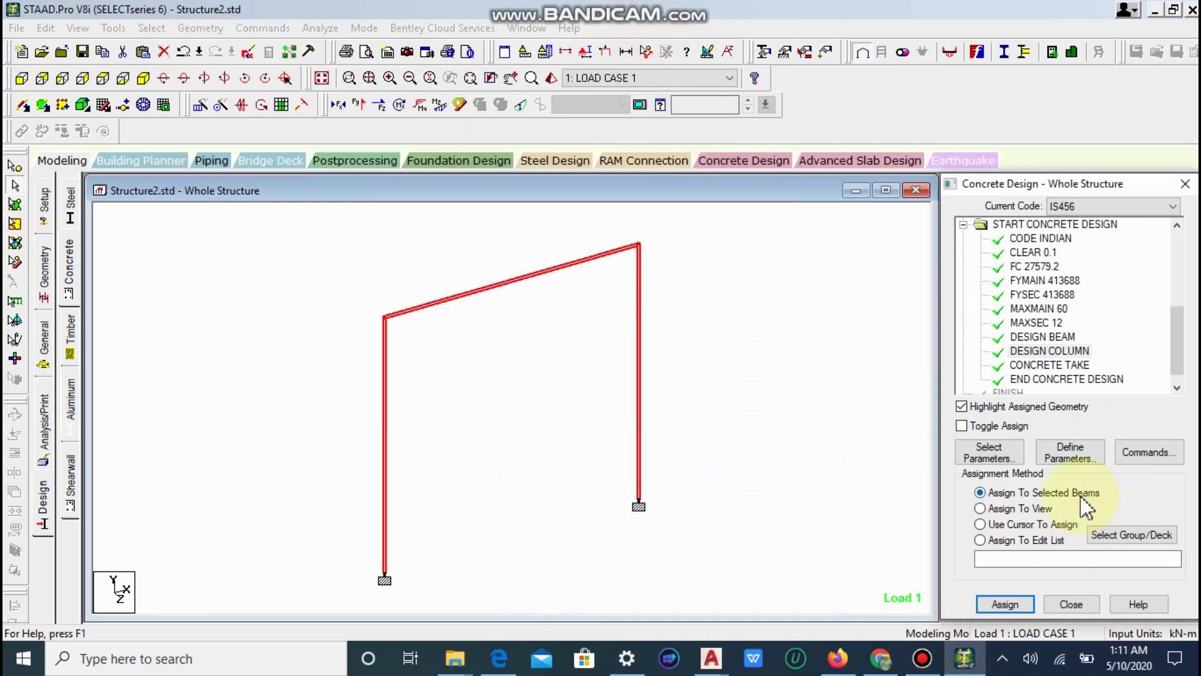
- Close the concrete design settings and add a Perform Analysis command with the Print All option after the concrete design
left_click(1071, 604)
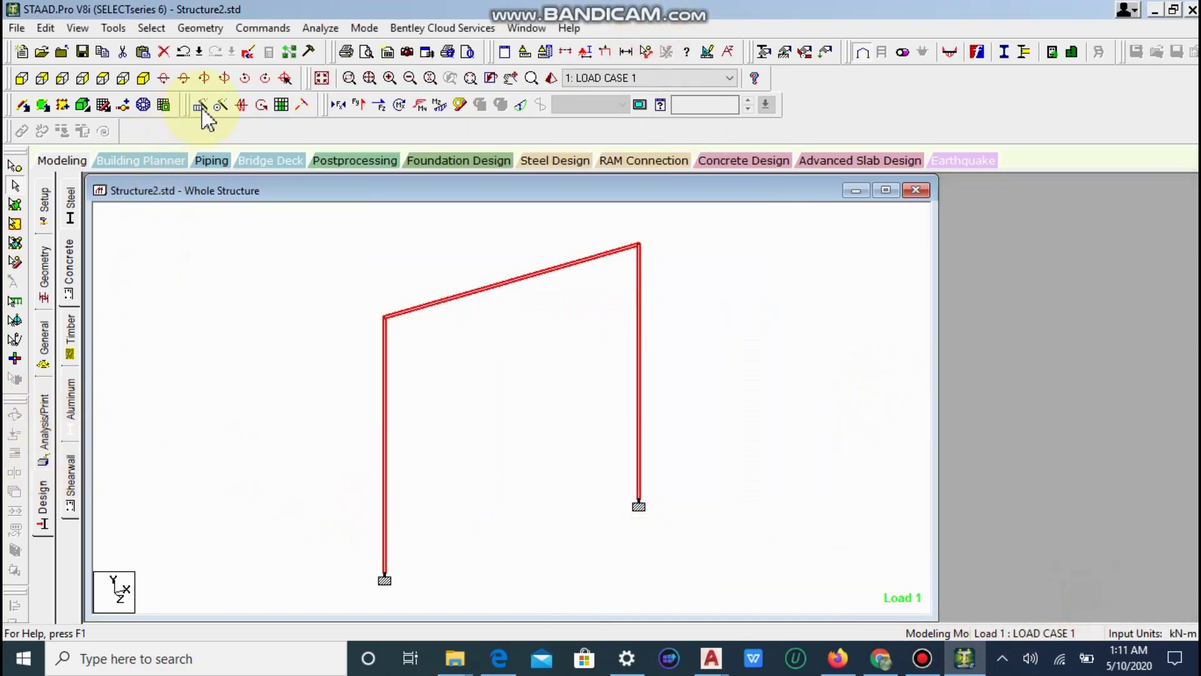
left_click(263, 27)
left_click(333, 315)
left_click(519, 314)
left_click(568, 380)
left_click(543, 429)
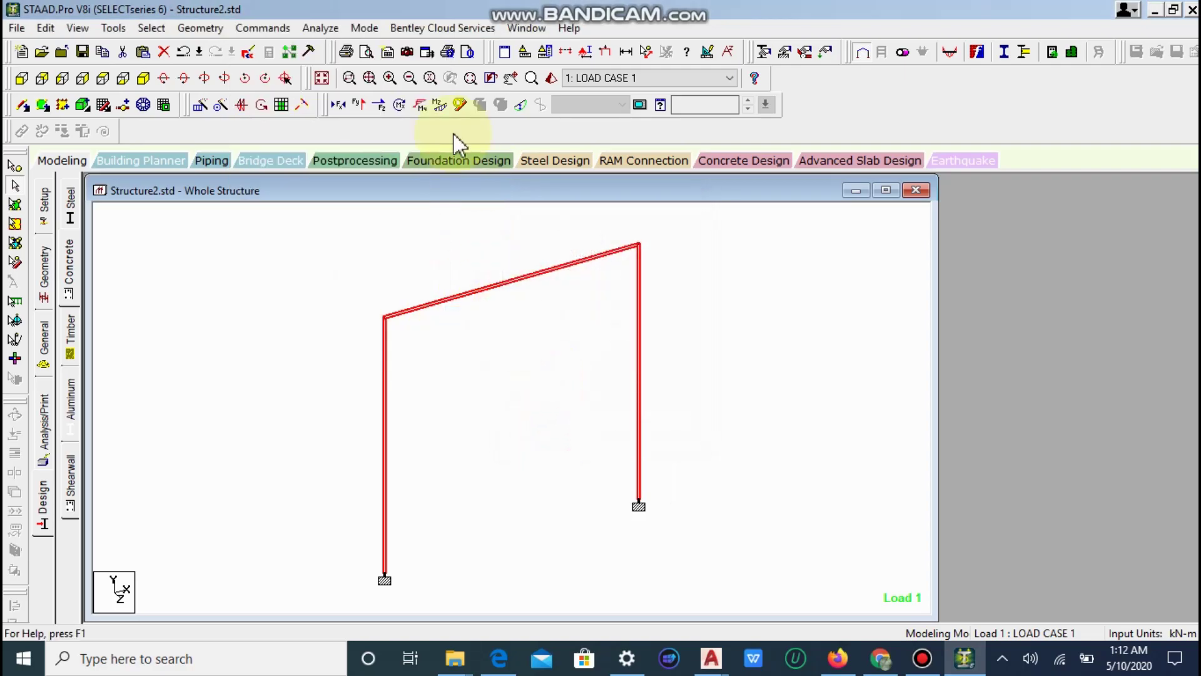
- Run the analysis and design, saving the modified structure over the existing results
left_click(329, 27)
left_click(345, 45)
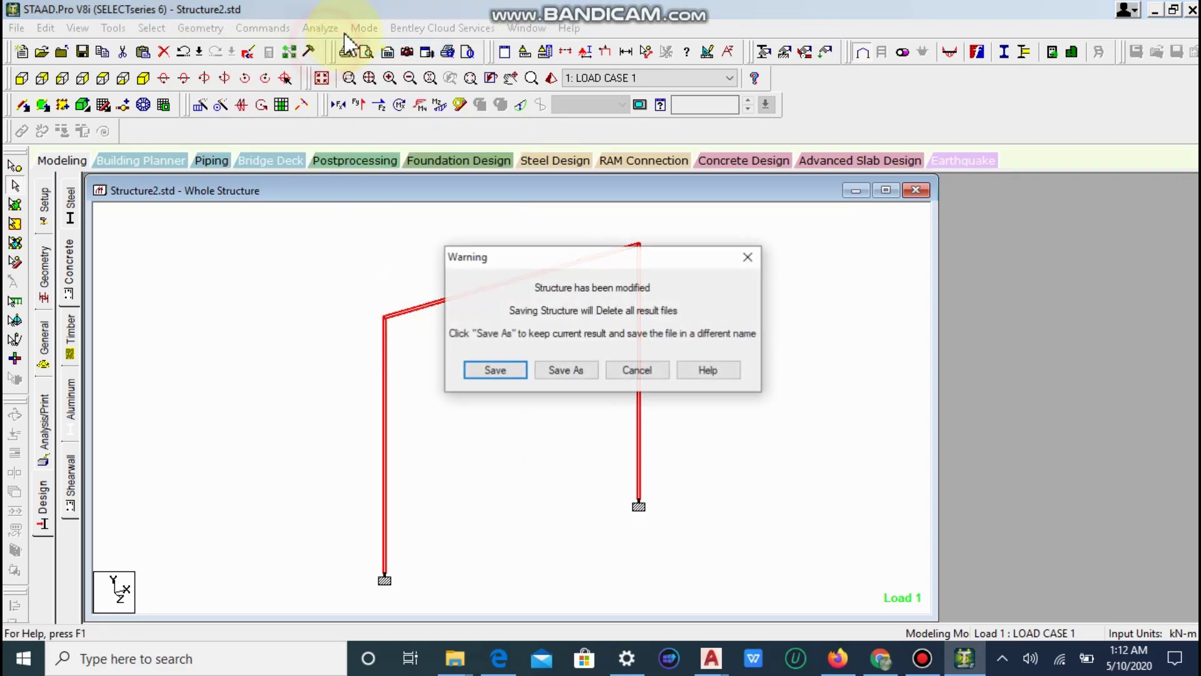
left_click(495, 370)
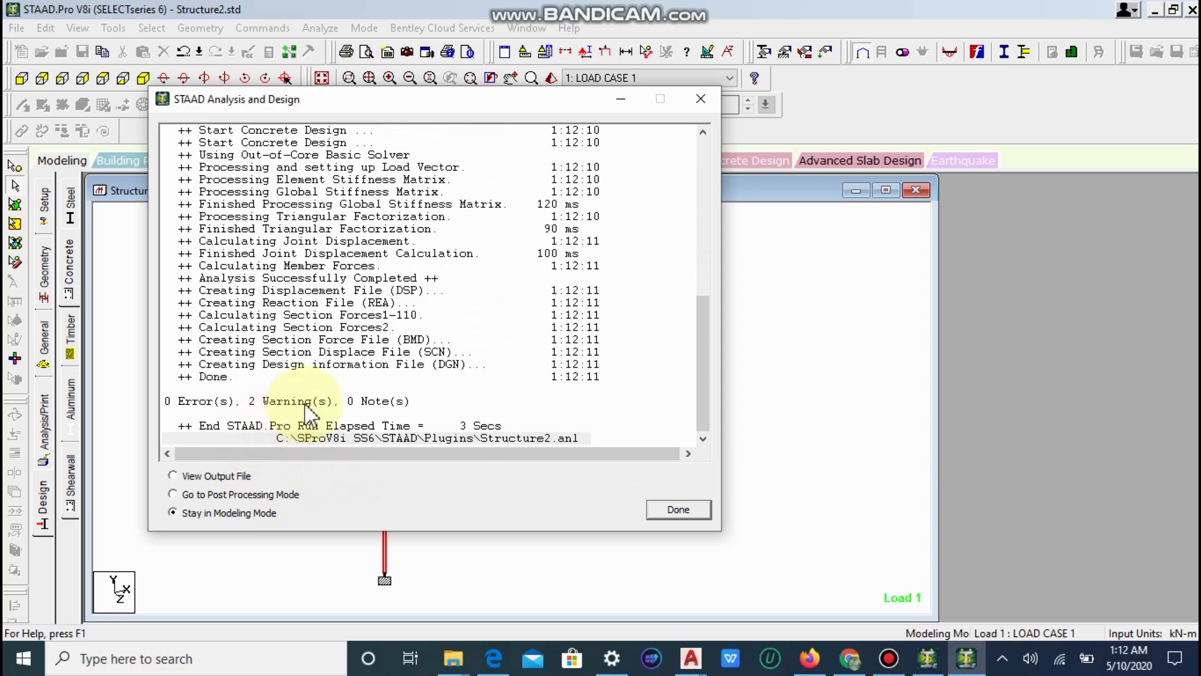
- Open the output file, examine each listed warning and the beam design results, and close the file
left_click(227, 477)
left_click(680, 508)
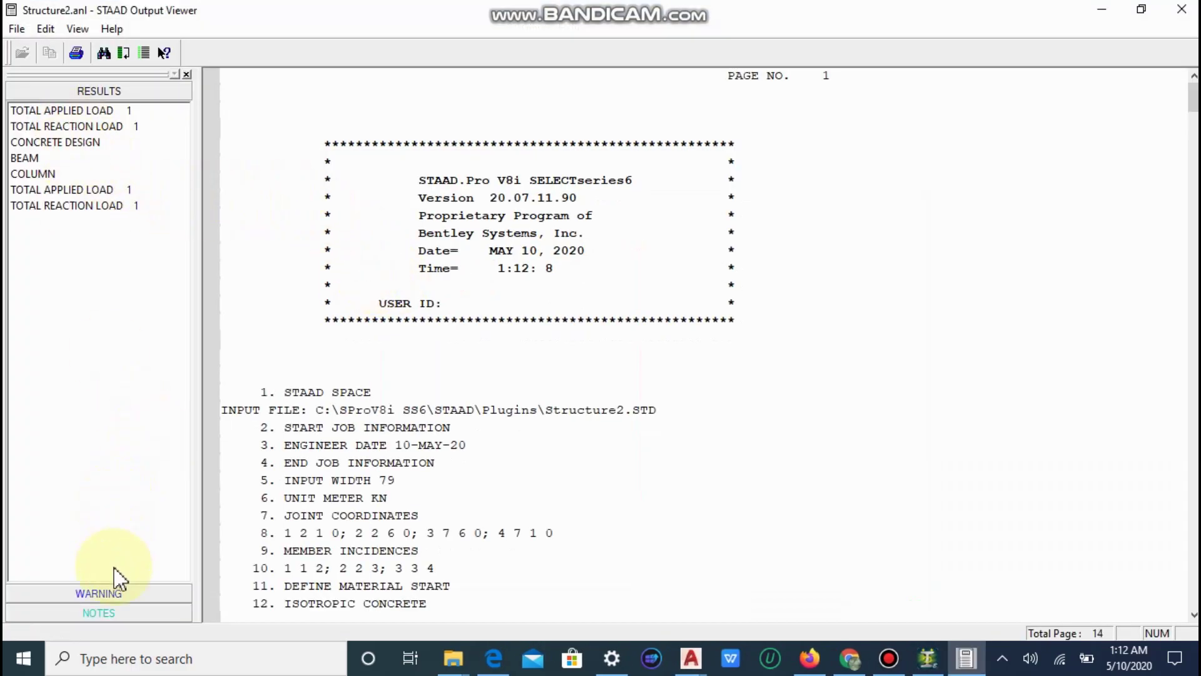
left_click(107, 593)
left_click(117, 129)
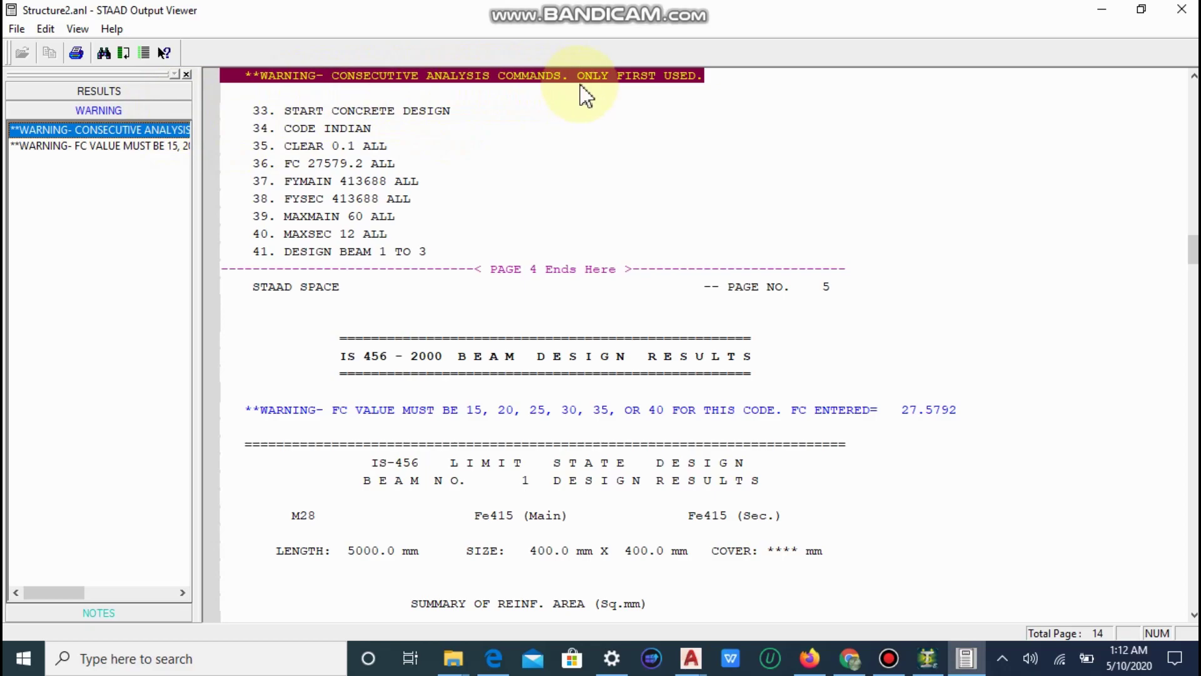
left_click(108, 146)
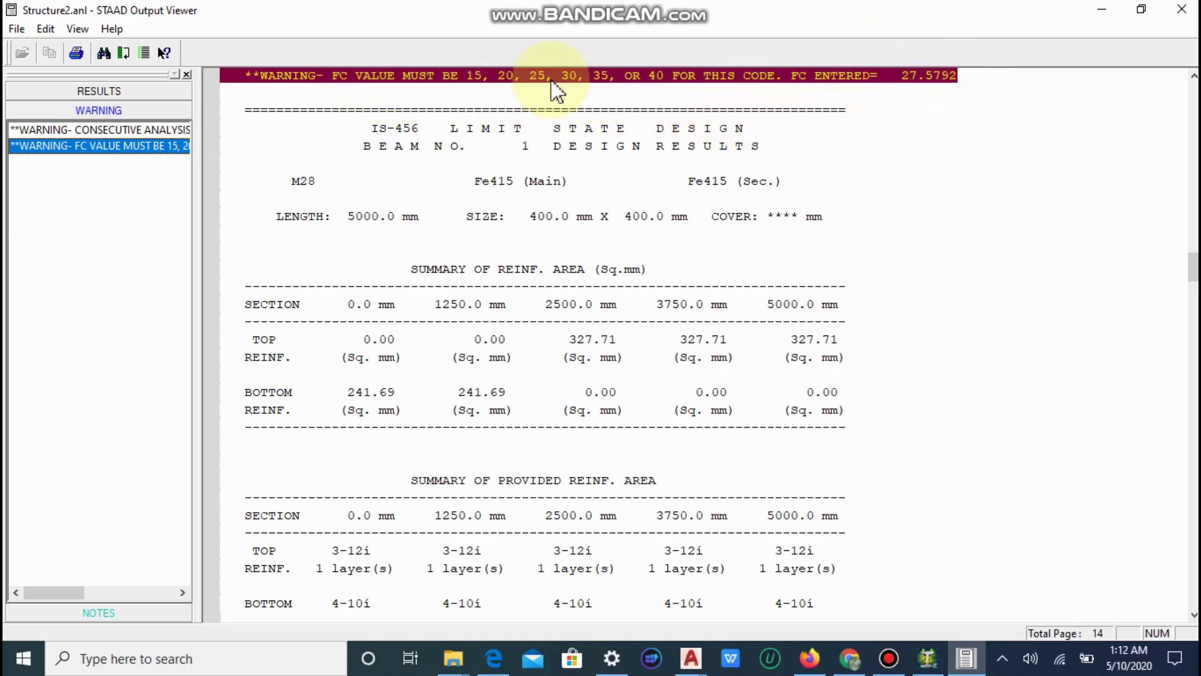
scroll(630, 219, "down", 10)
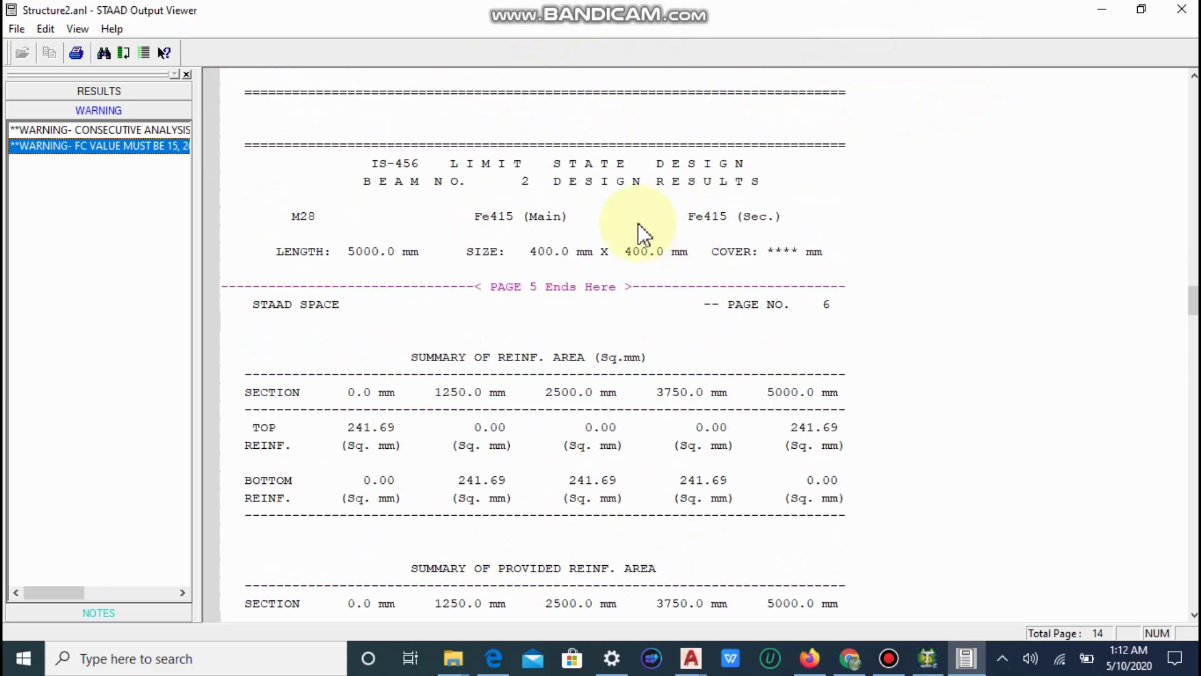
left_click(1181, 13)
- Reopen the concrete design settings, check which members the MAXMAIN 60 and MAXSEC 12 parameters are assigned to, and close the settings
left_click(47, 517)
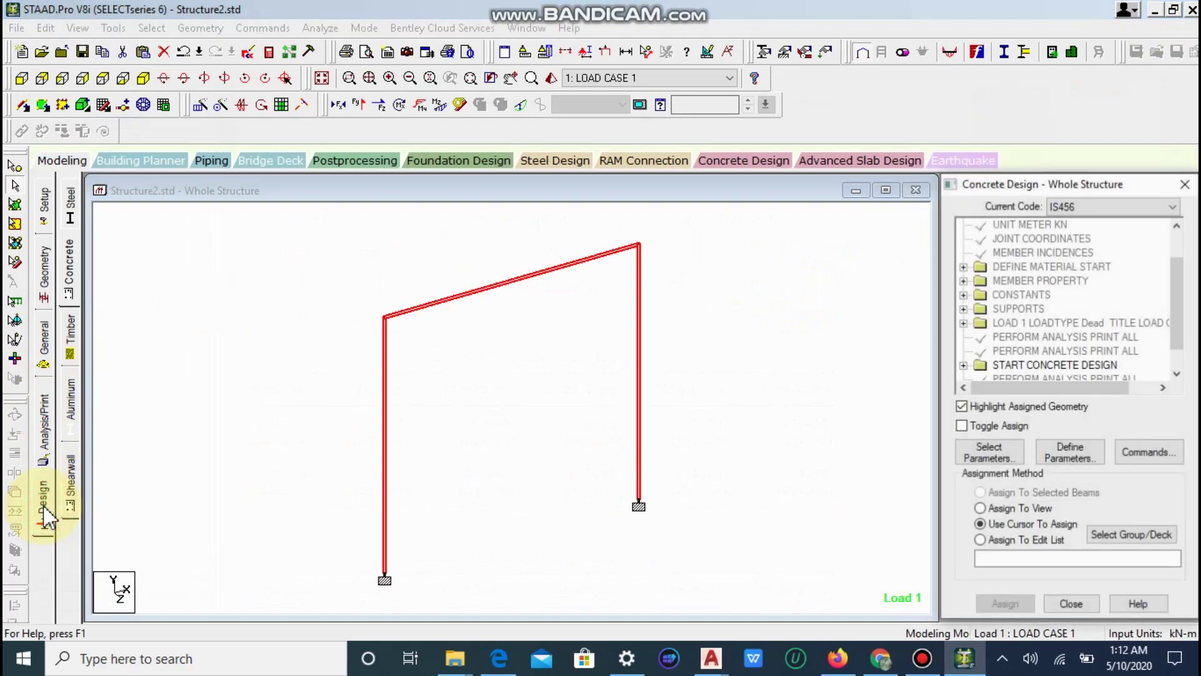
scroll(1181, 326, "down", 1)
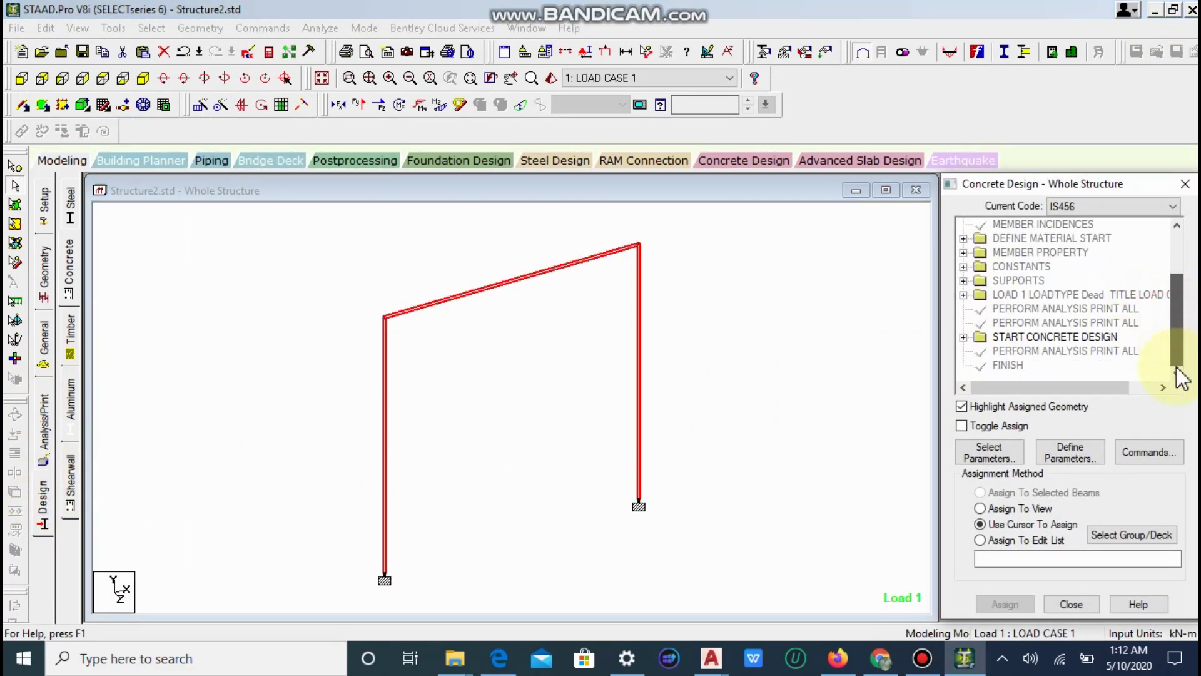
double_click(1058, 336)
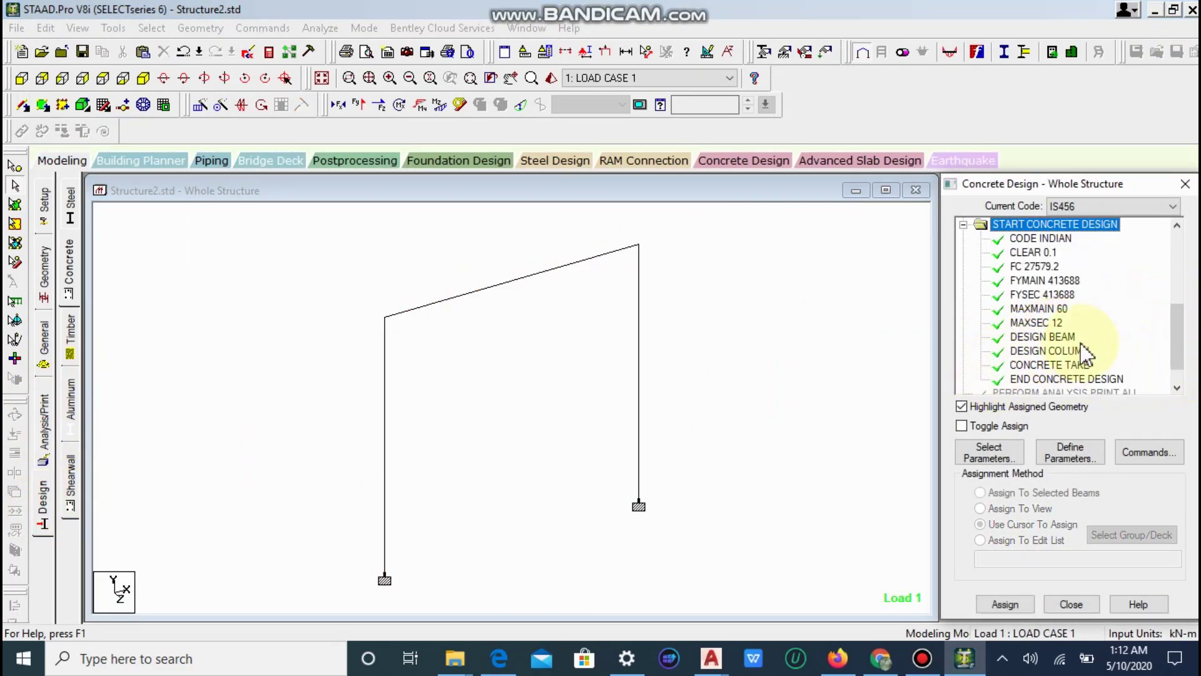
left_click(1038, 322)
left_click(1040, 309)
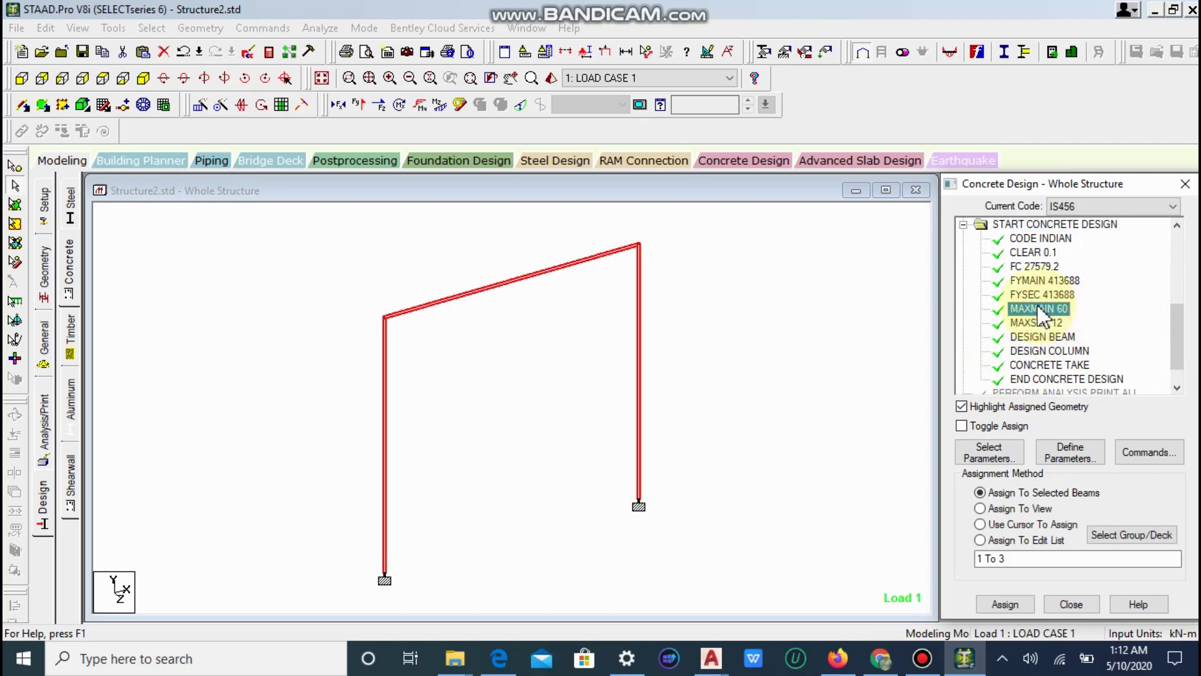
left_click(1041, 324)
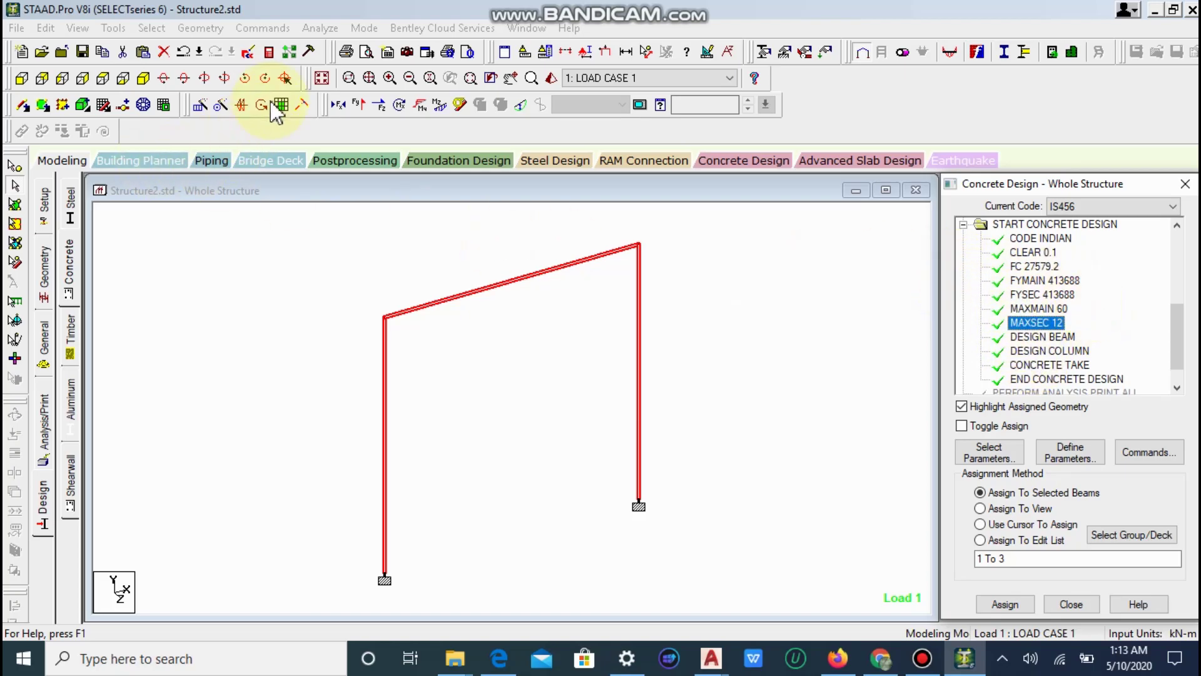
left_click(1185, 183)
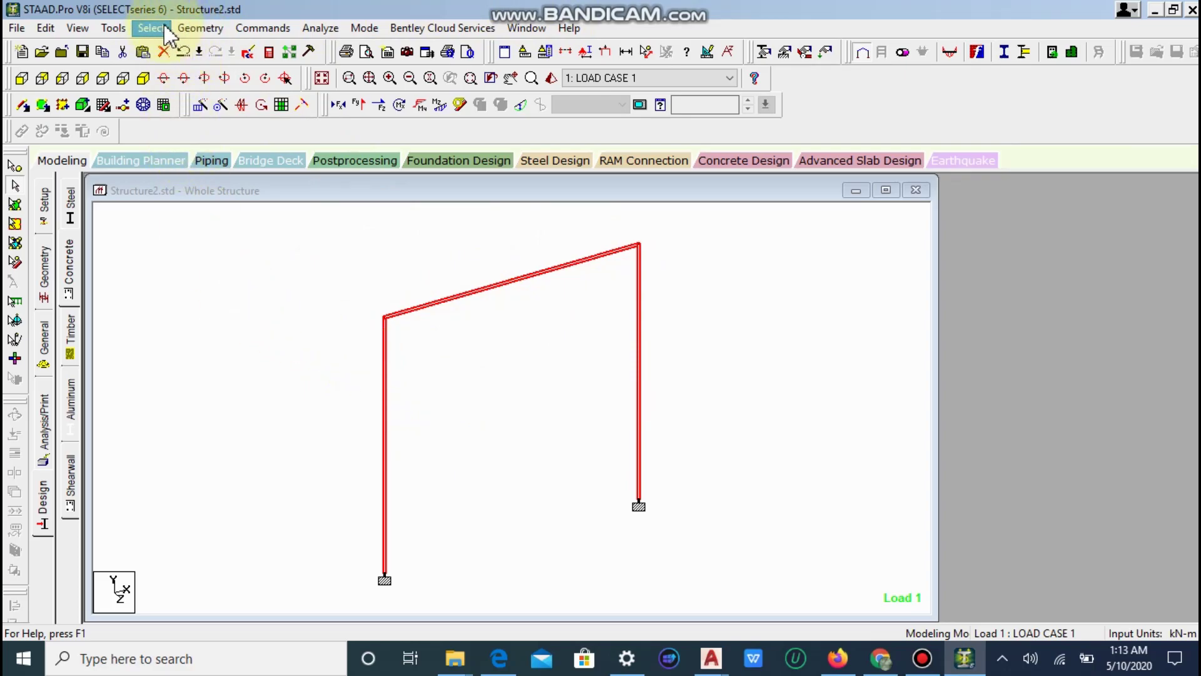
- Check the model for entities with a missing property and dismiss the message
left_click(201, 28)
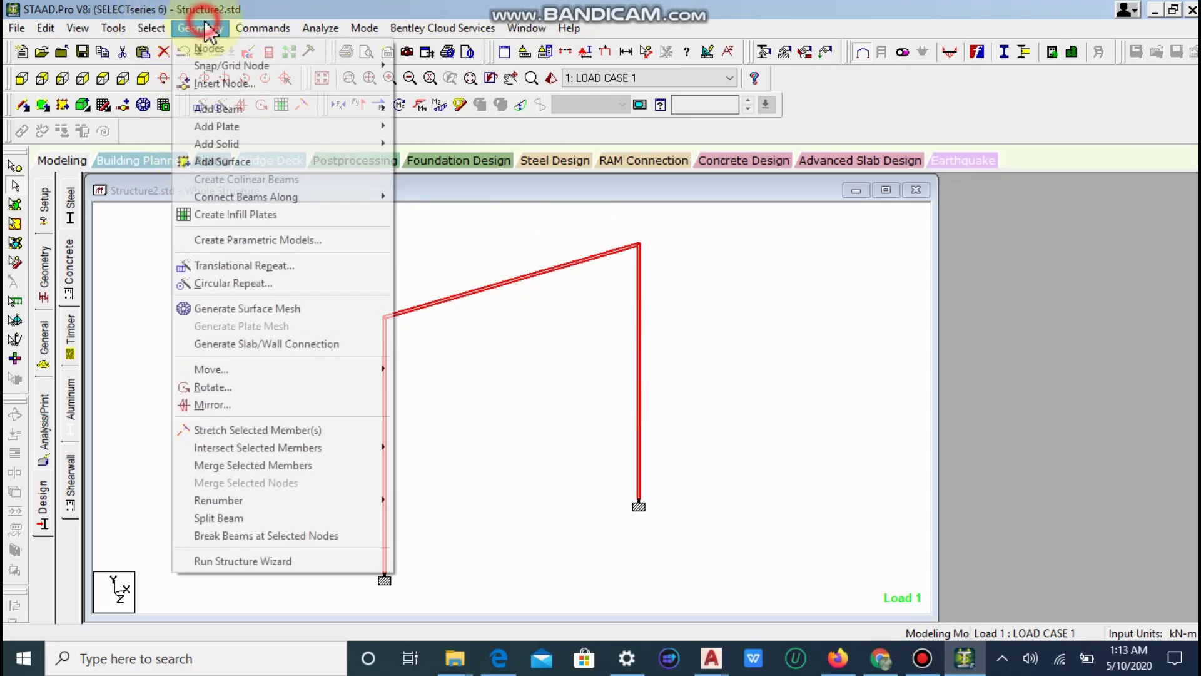
mouse_move(151, 28)
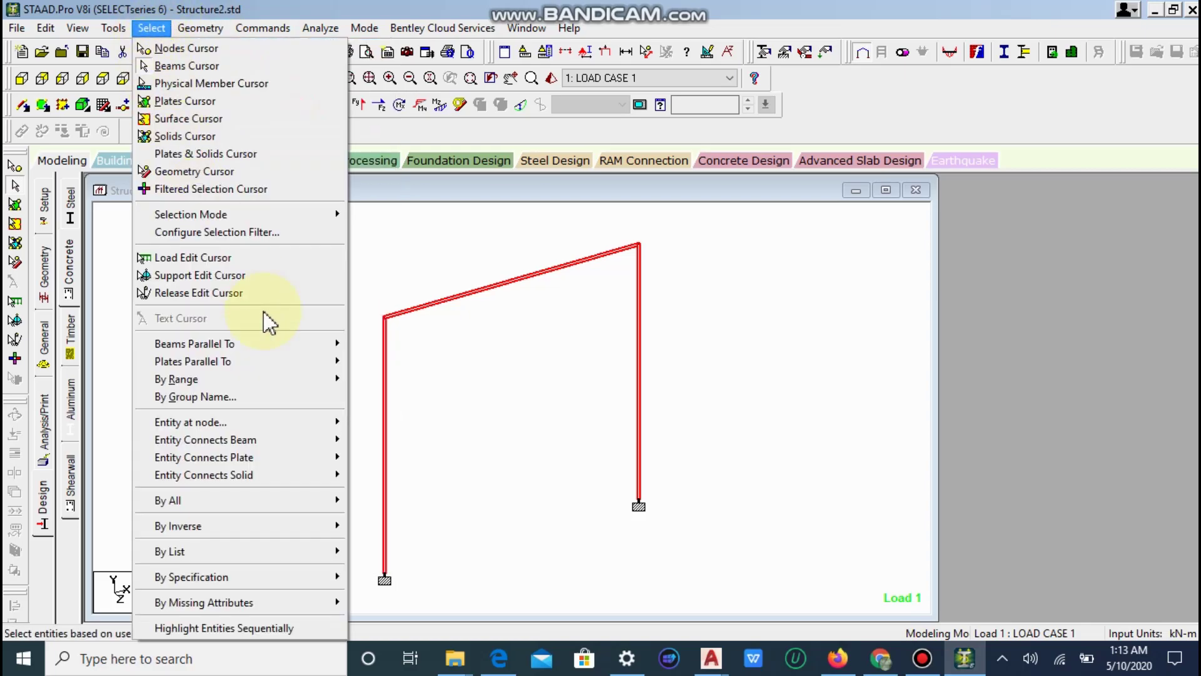
mouse_move(216, 608)
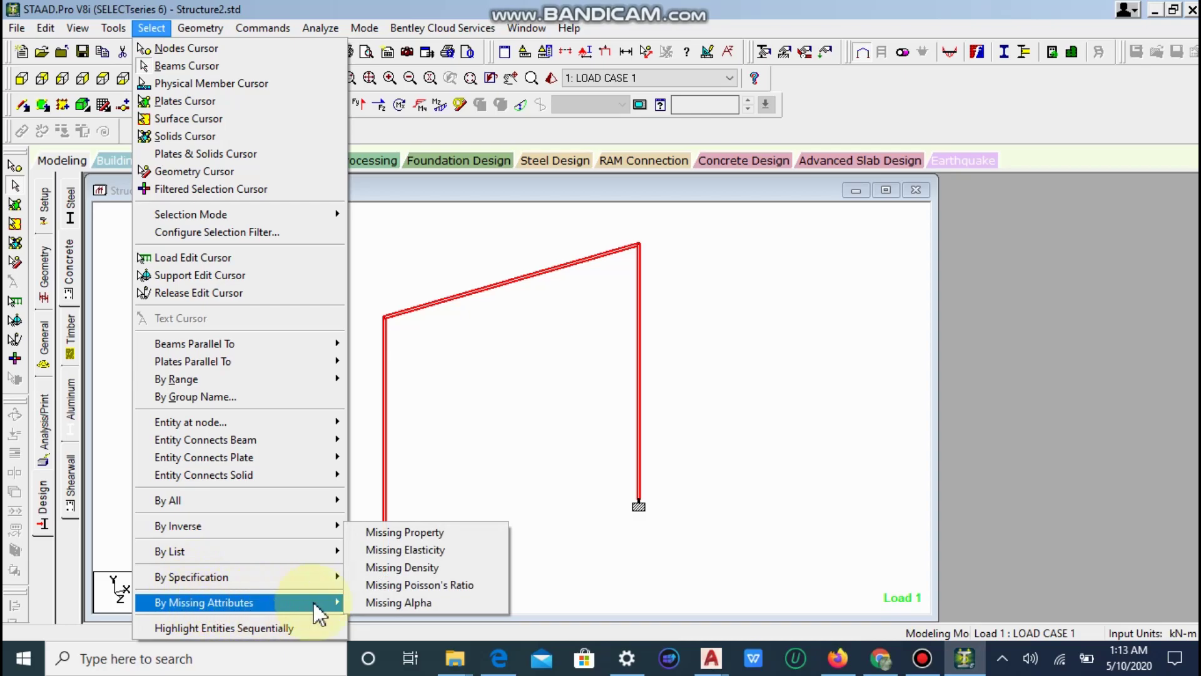
left_click(401, 533)
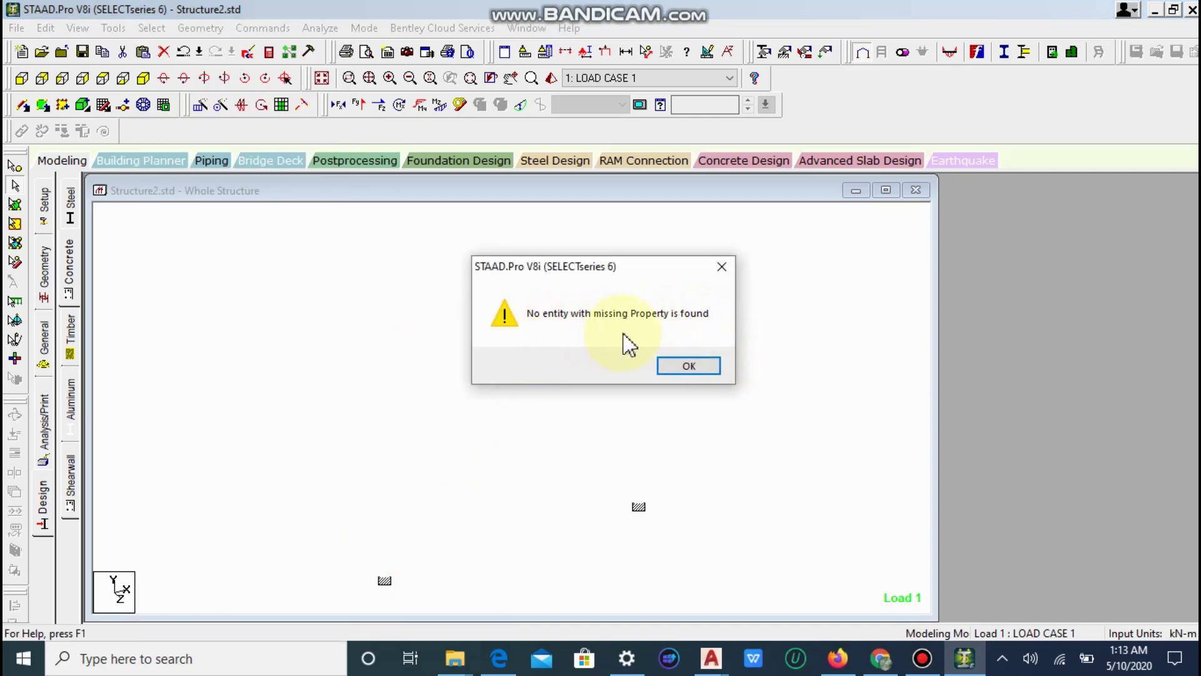
left_click(699, 366)
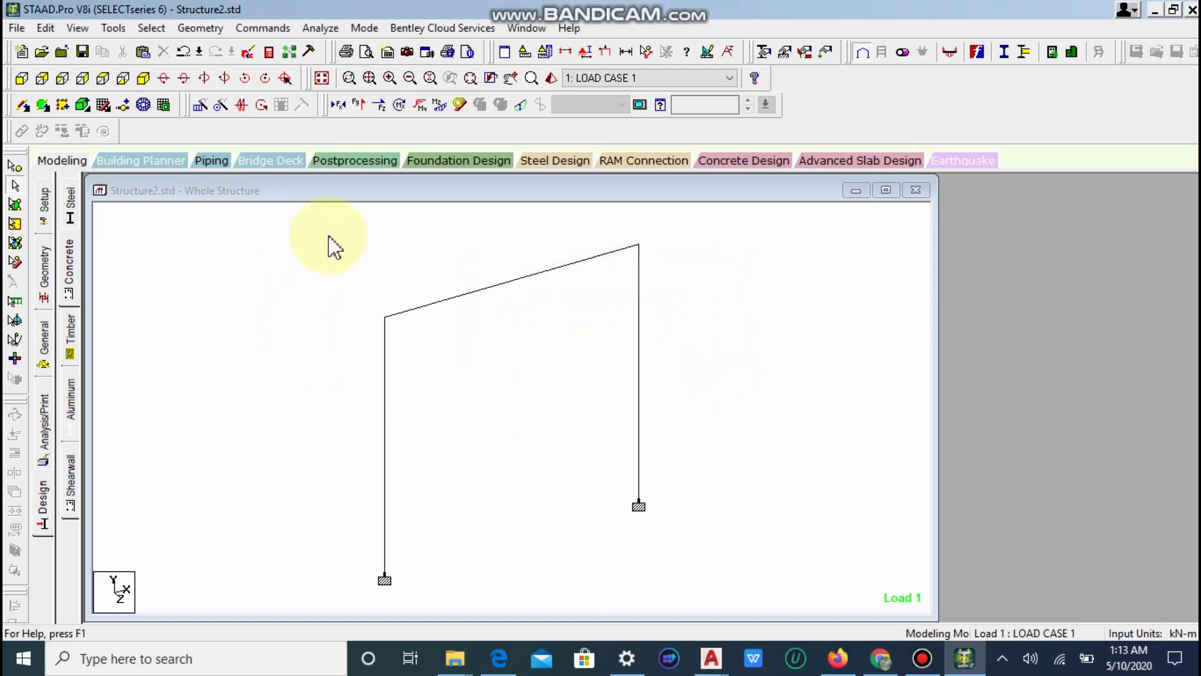
left_click(209, 33)
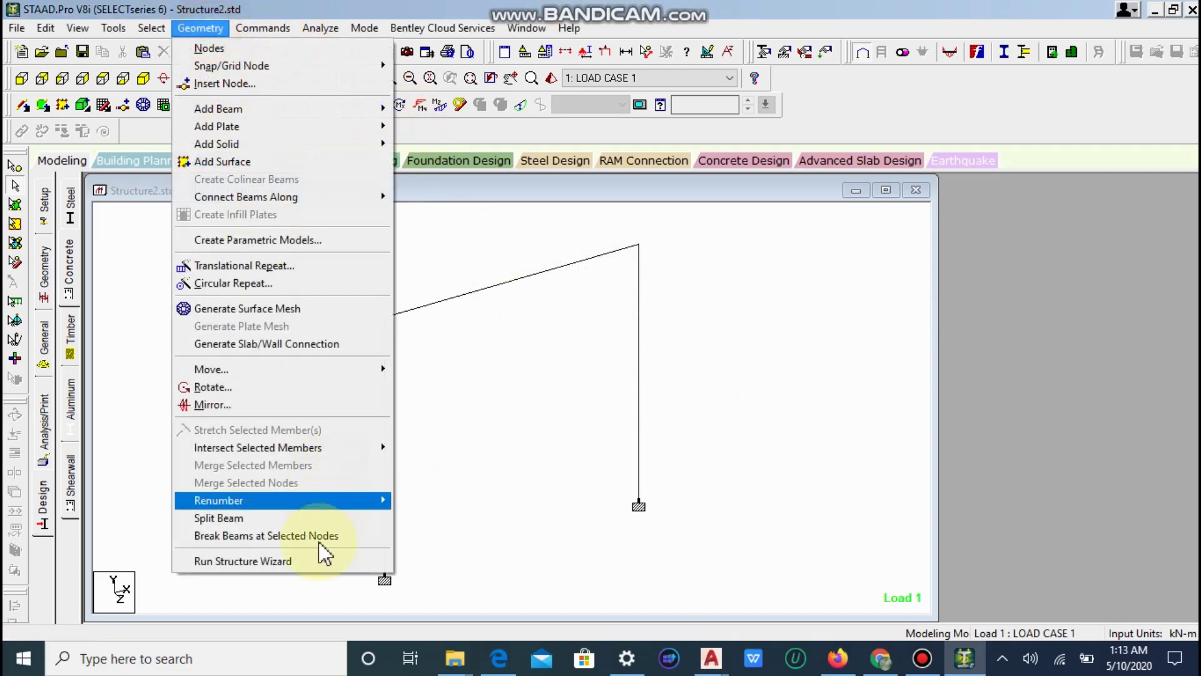
left_click(152, 27)
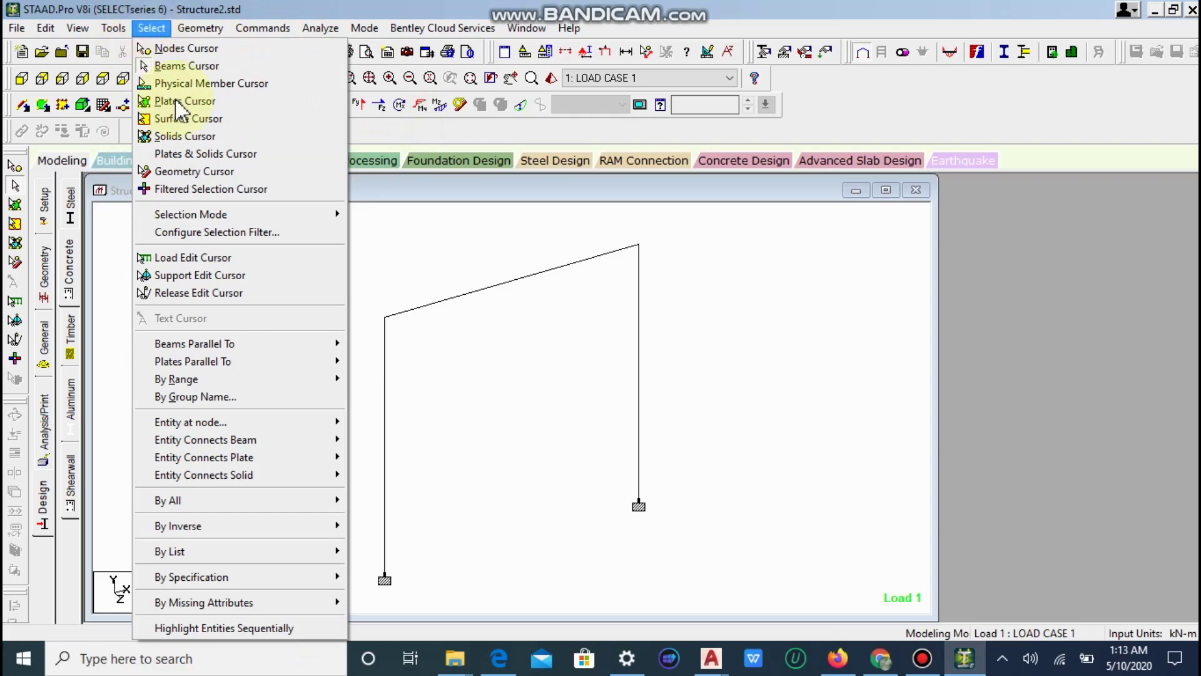
mouse_move(233, 588)
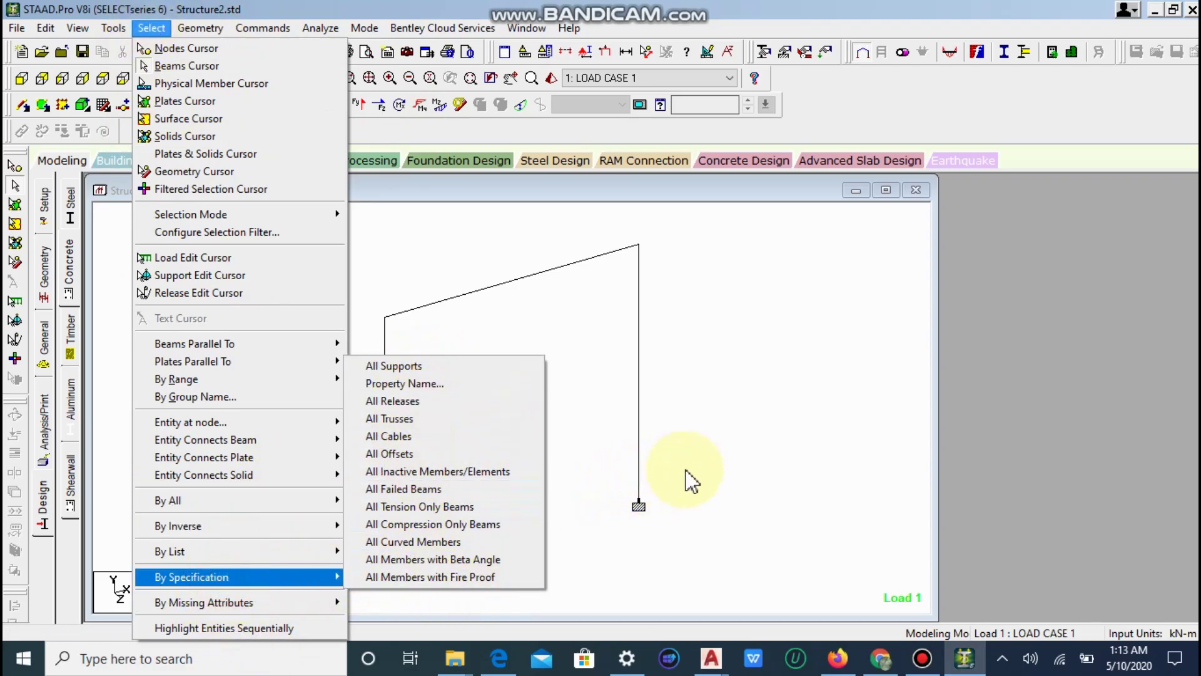
left_click(506, 552)
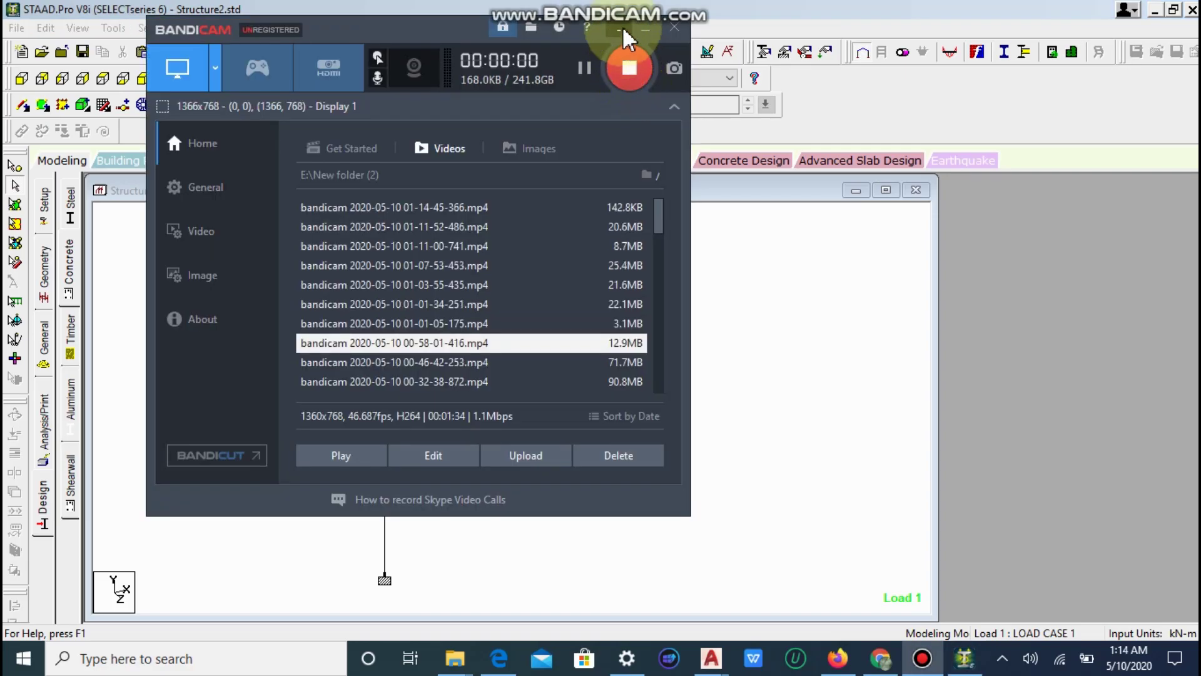
left_click(650, 47)
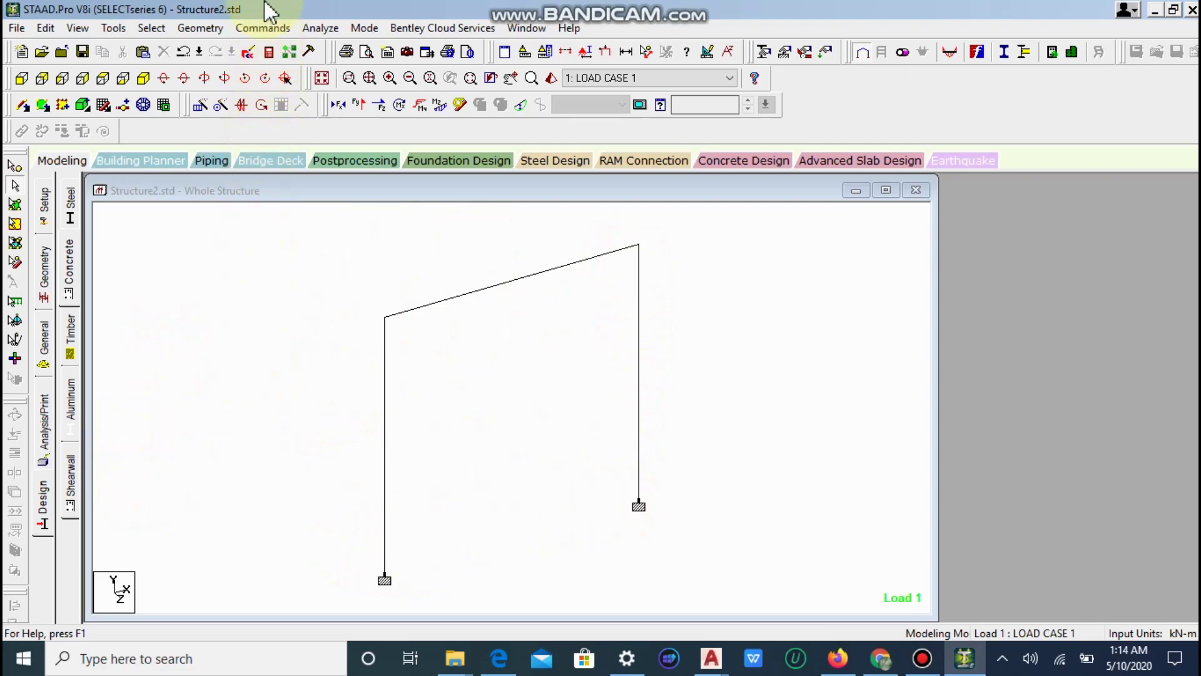
left_click(262, 28)
mouse_move(321, 27)
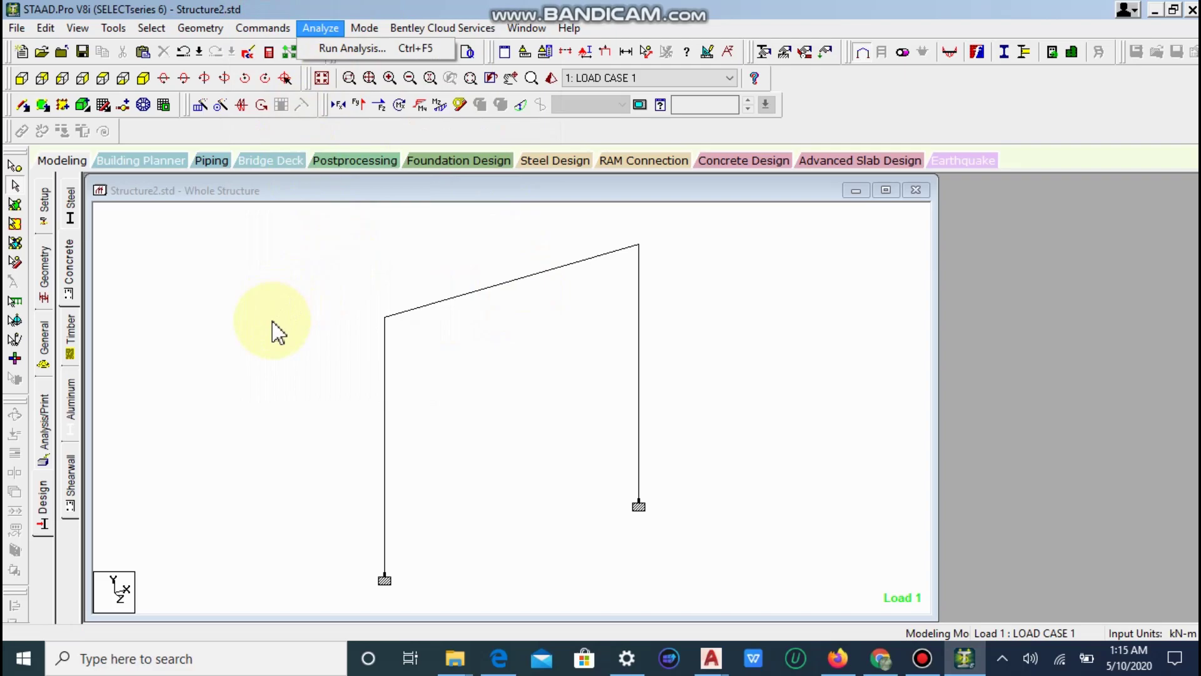